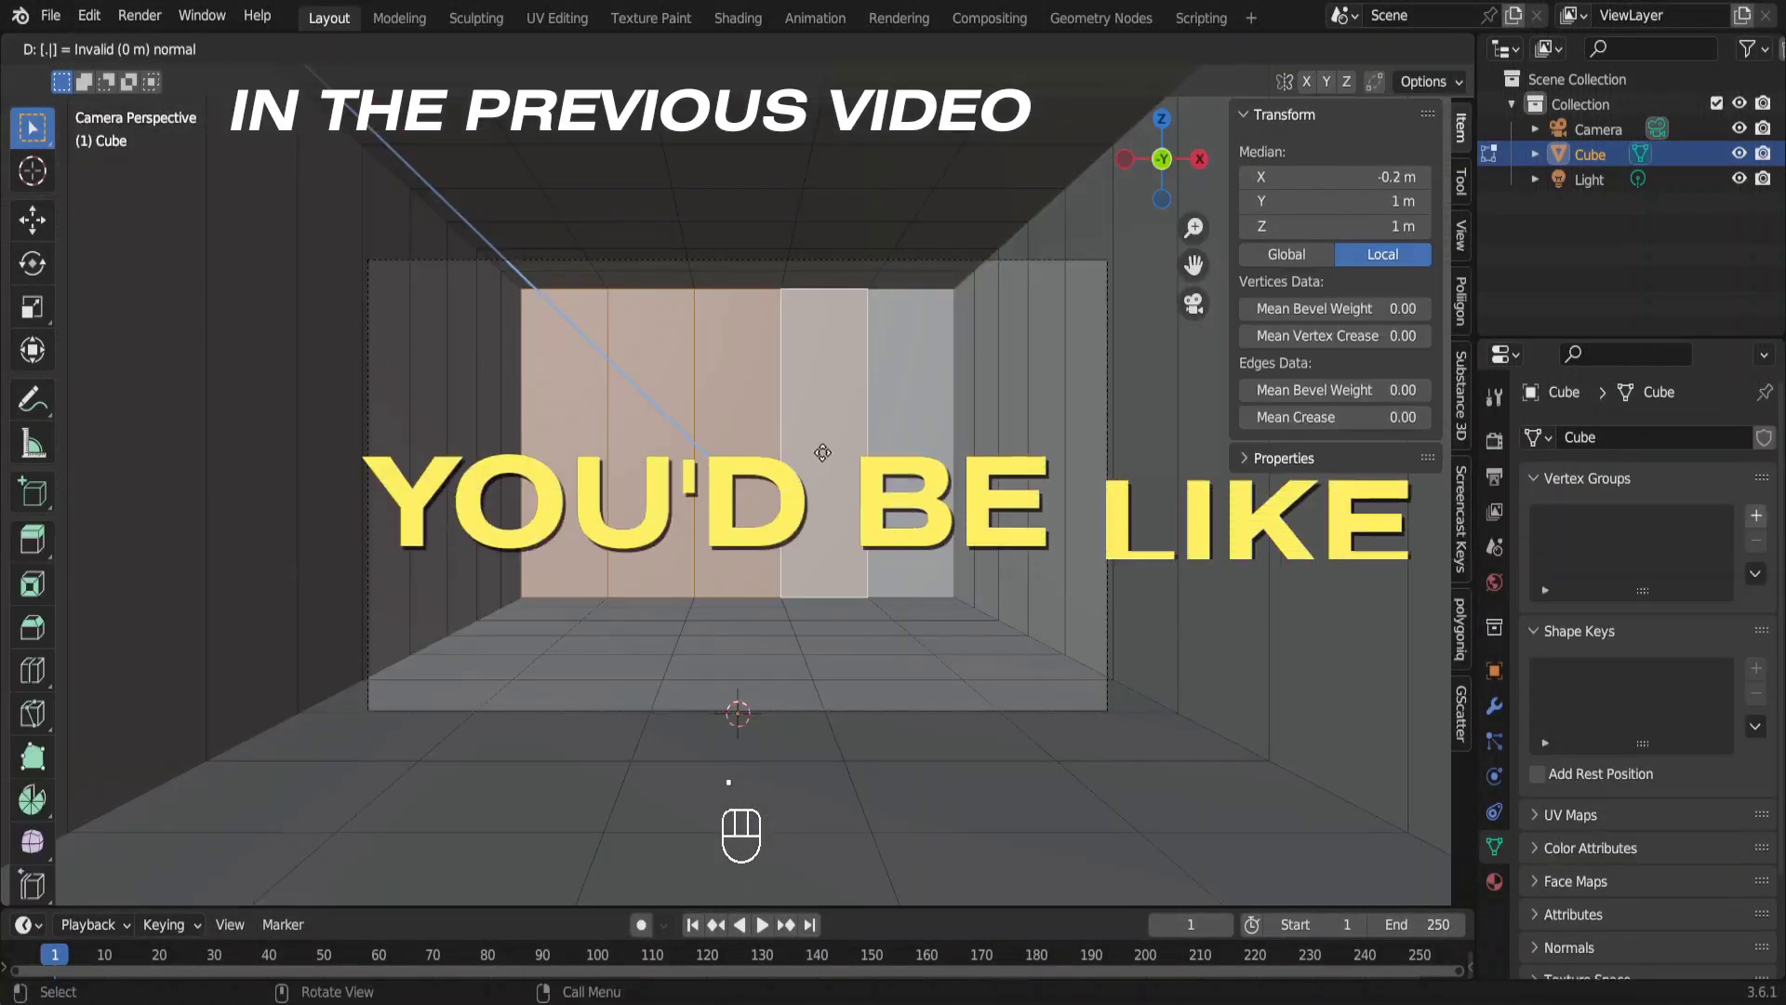
Extrude the walls 0.5 m, then delete the selected wall faces to open the room interior.
type("5")
key("Return")
key("x")
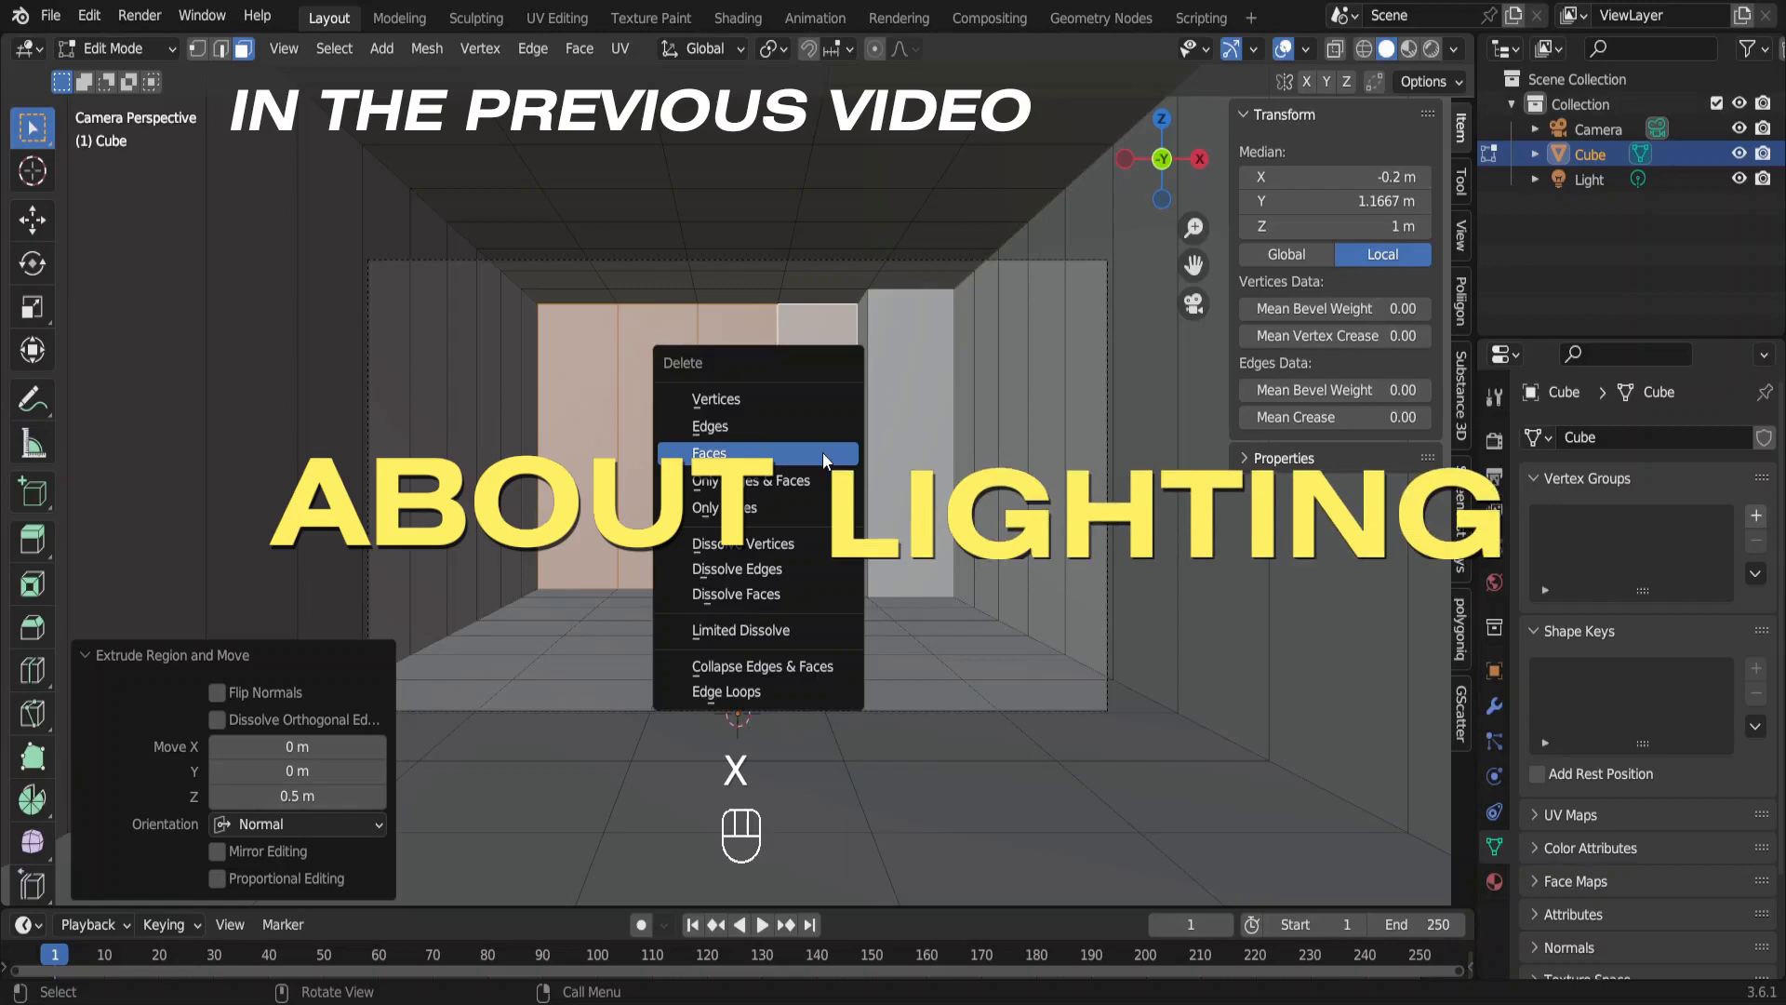
left_click(823, 454)
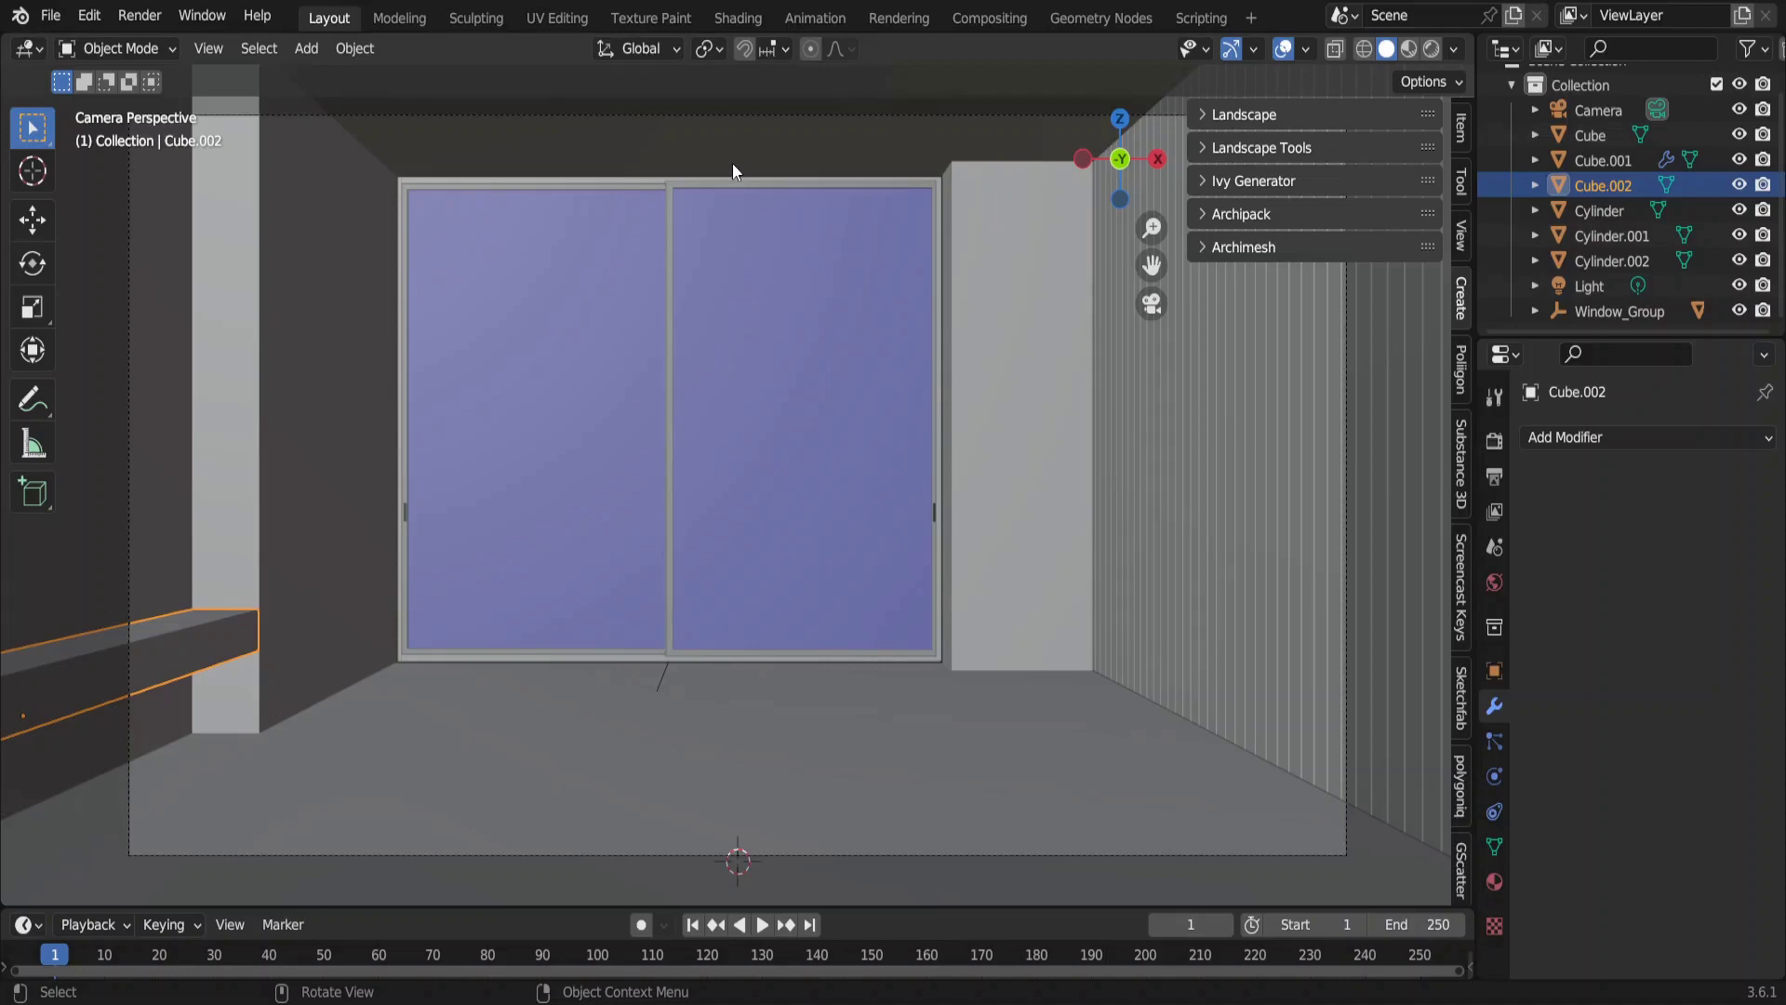
Switch to the Shading workspace to show the HDRI preview and World settings.
left_click(734, 17)
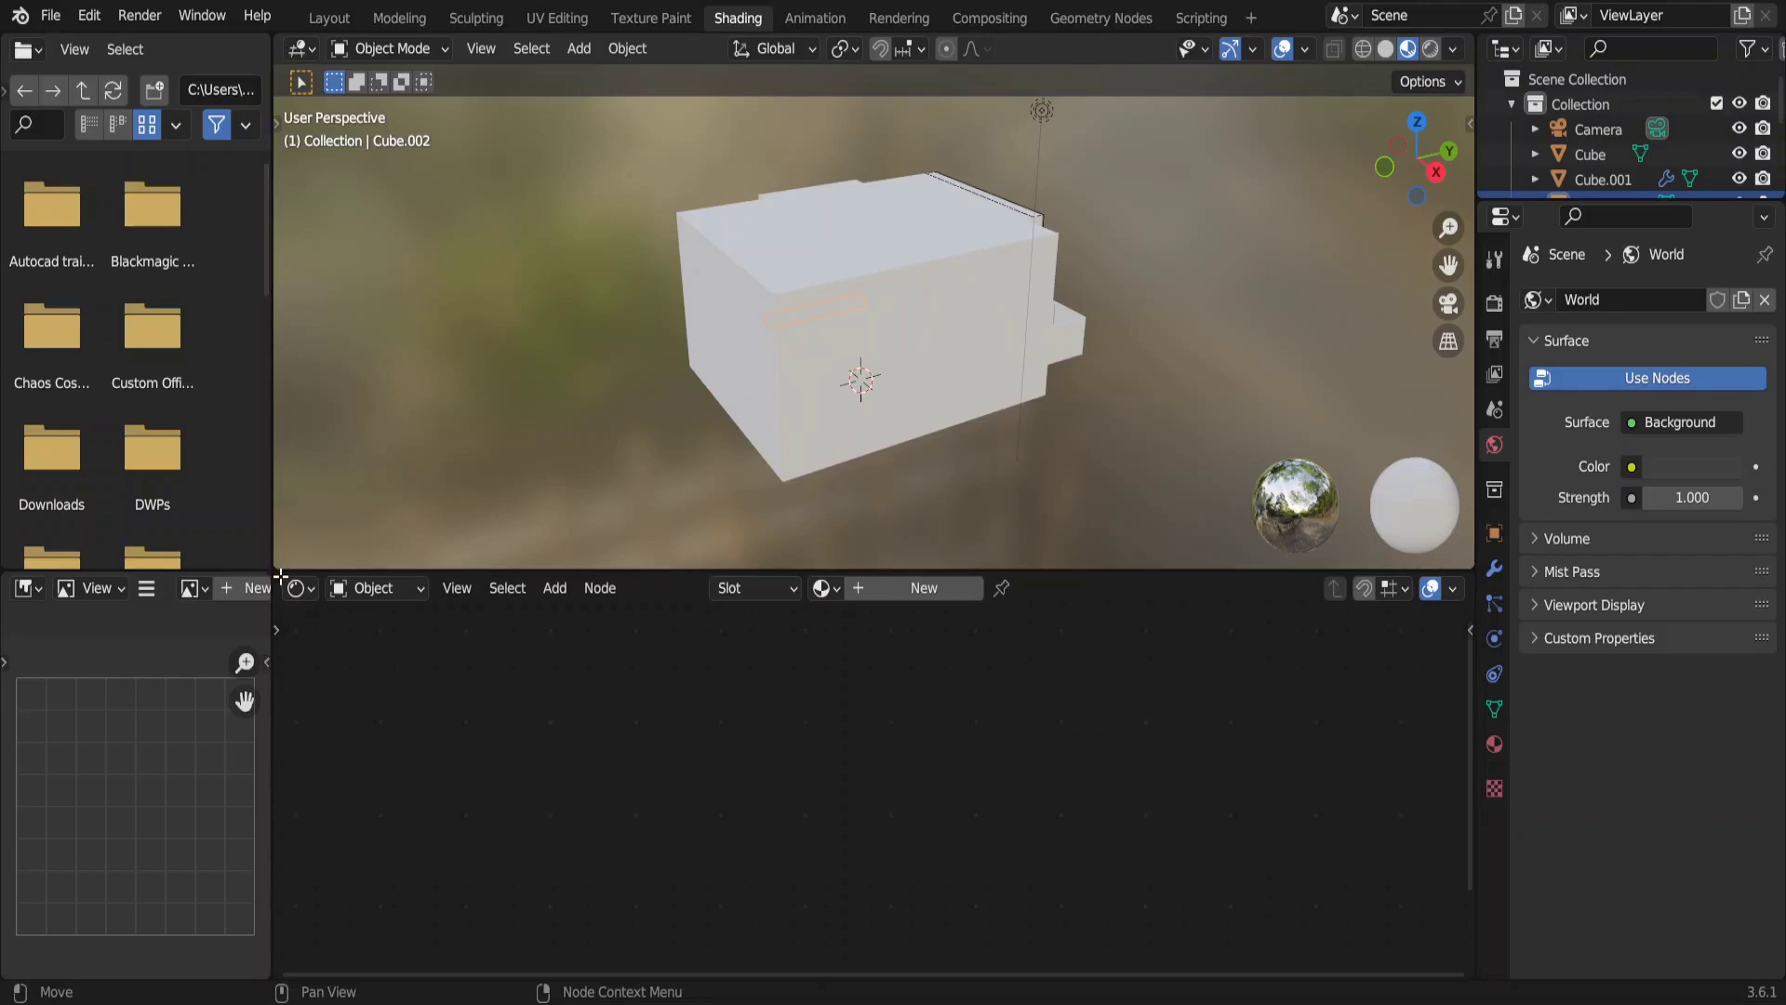
Merge the viewport and file browser areas, widen the left column, and make it a 3D Viewport.
left_click_drag(281, 577, 305, 361)
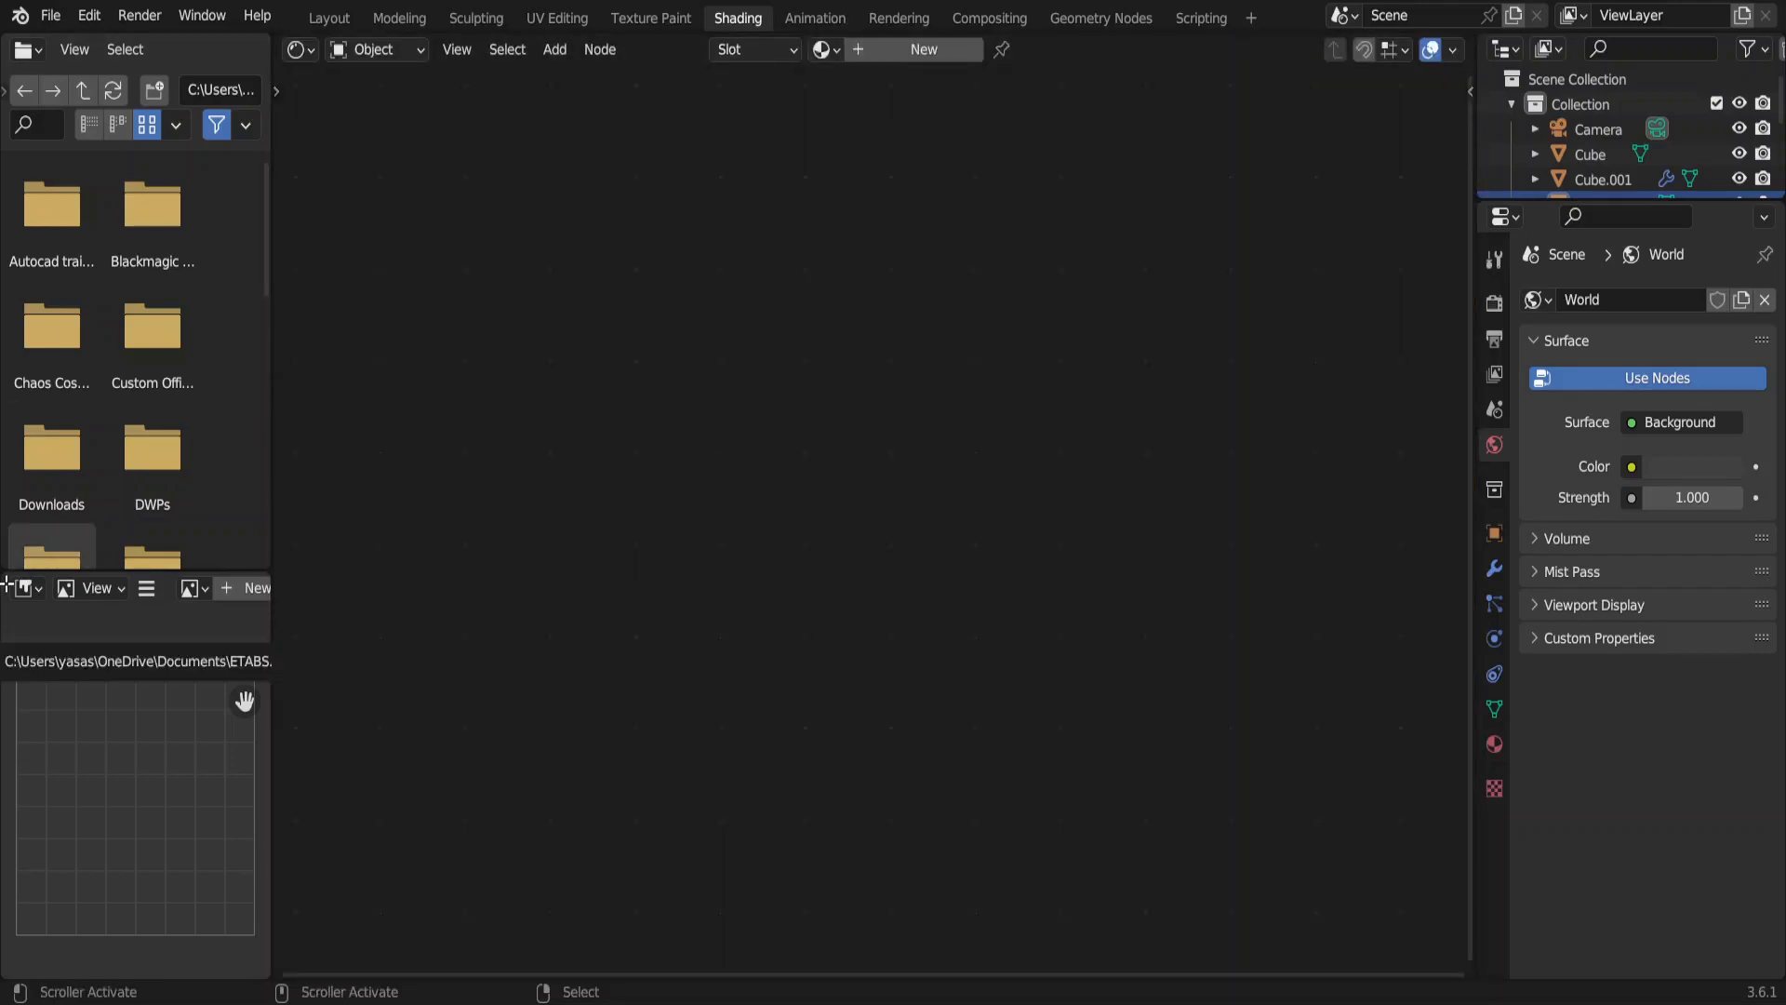
left_click_drag(7, 583, 30, 373)
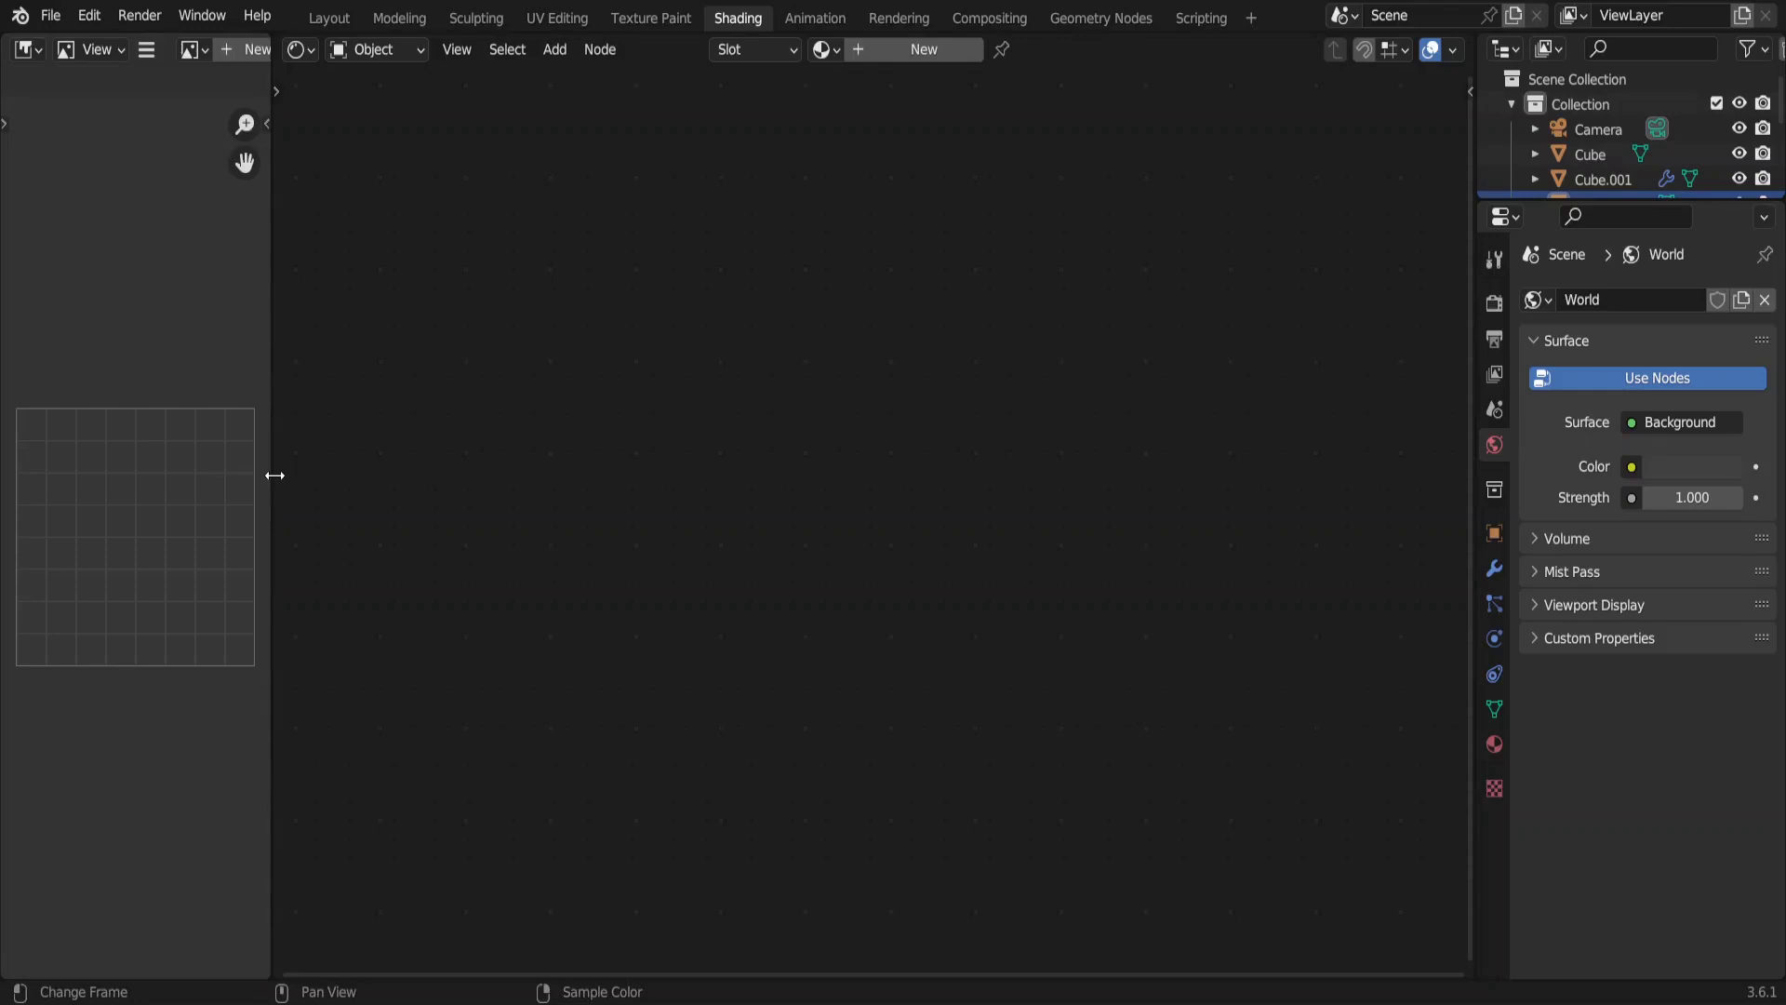
left_click_drag(275, 476, 677, 473)
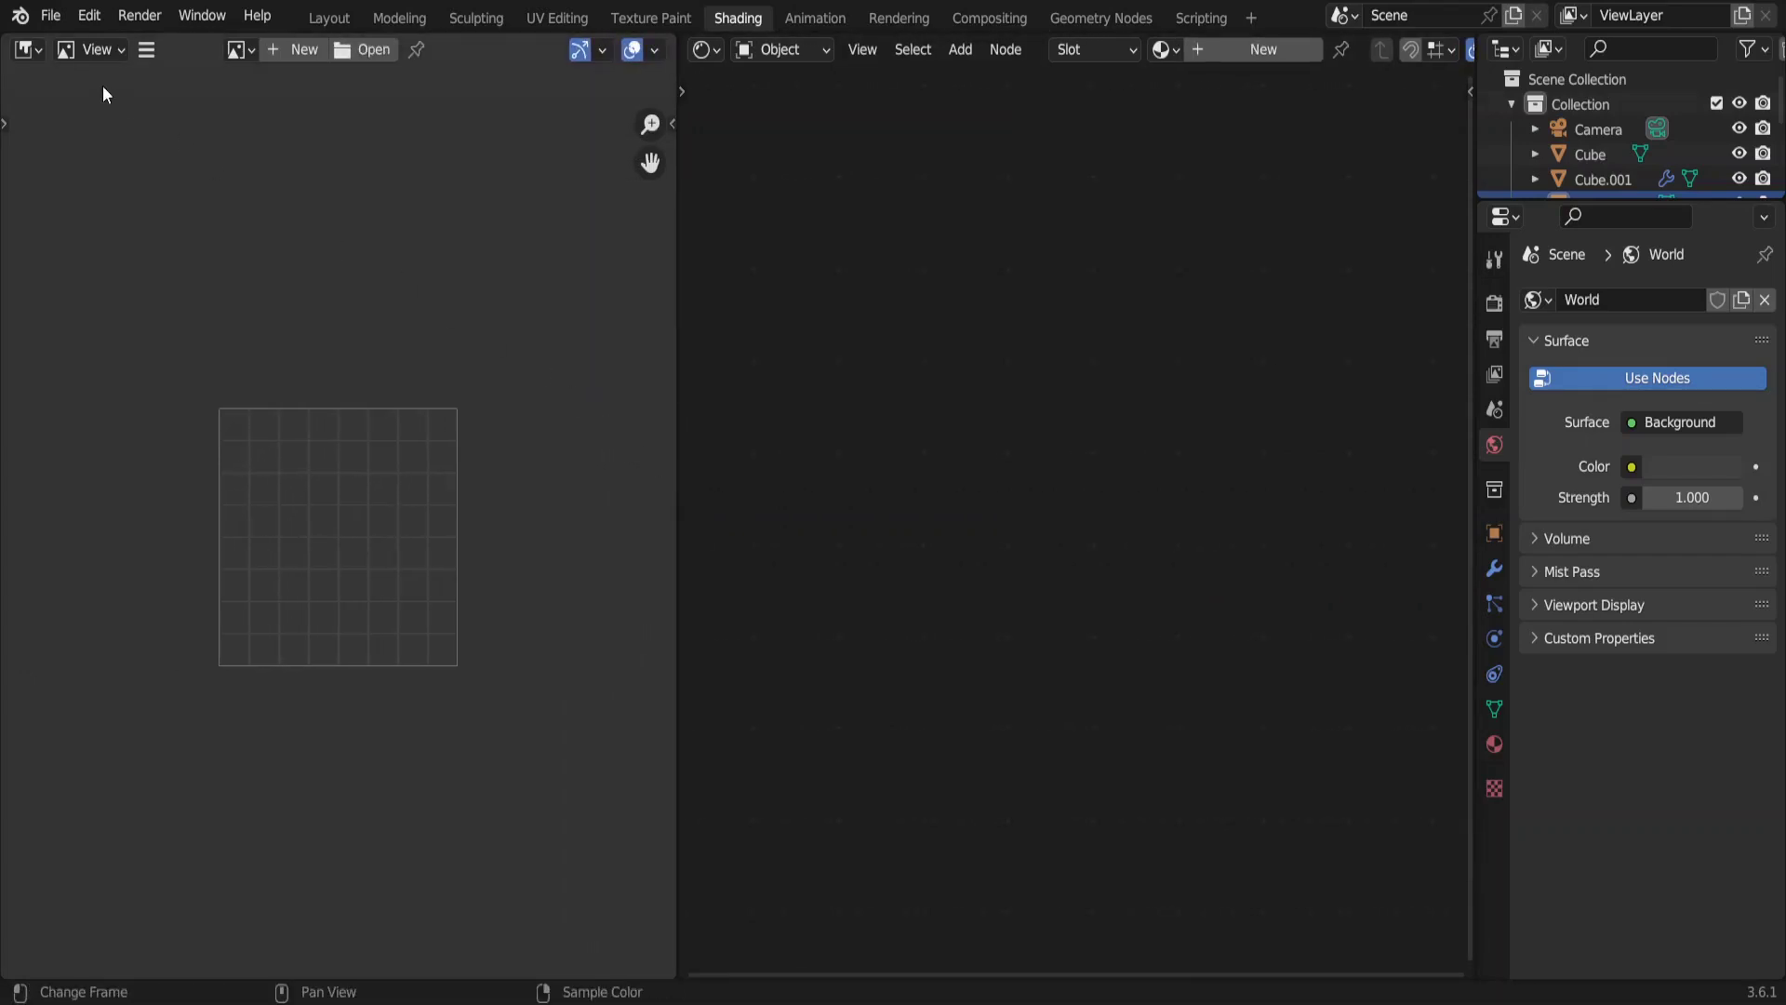
left_click(29, 49)
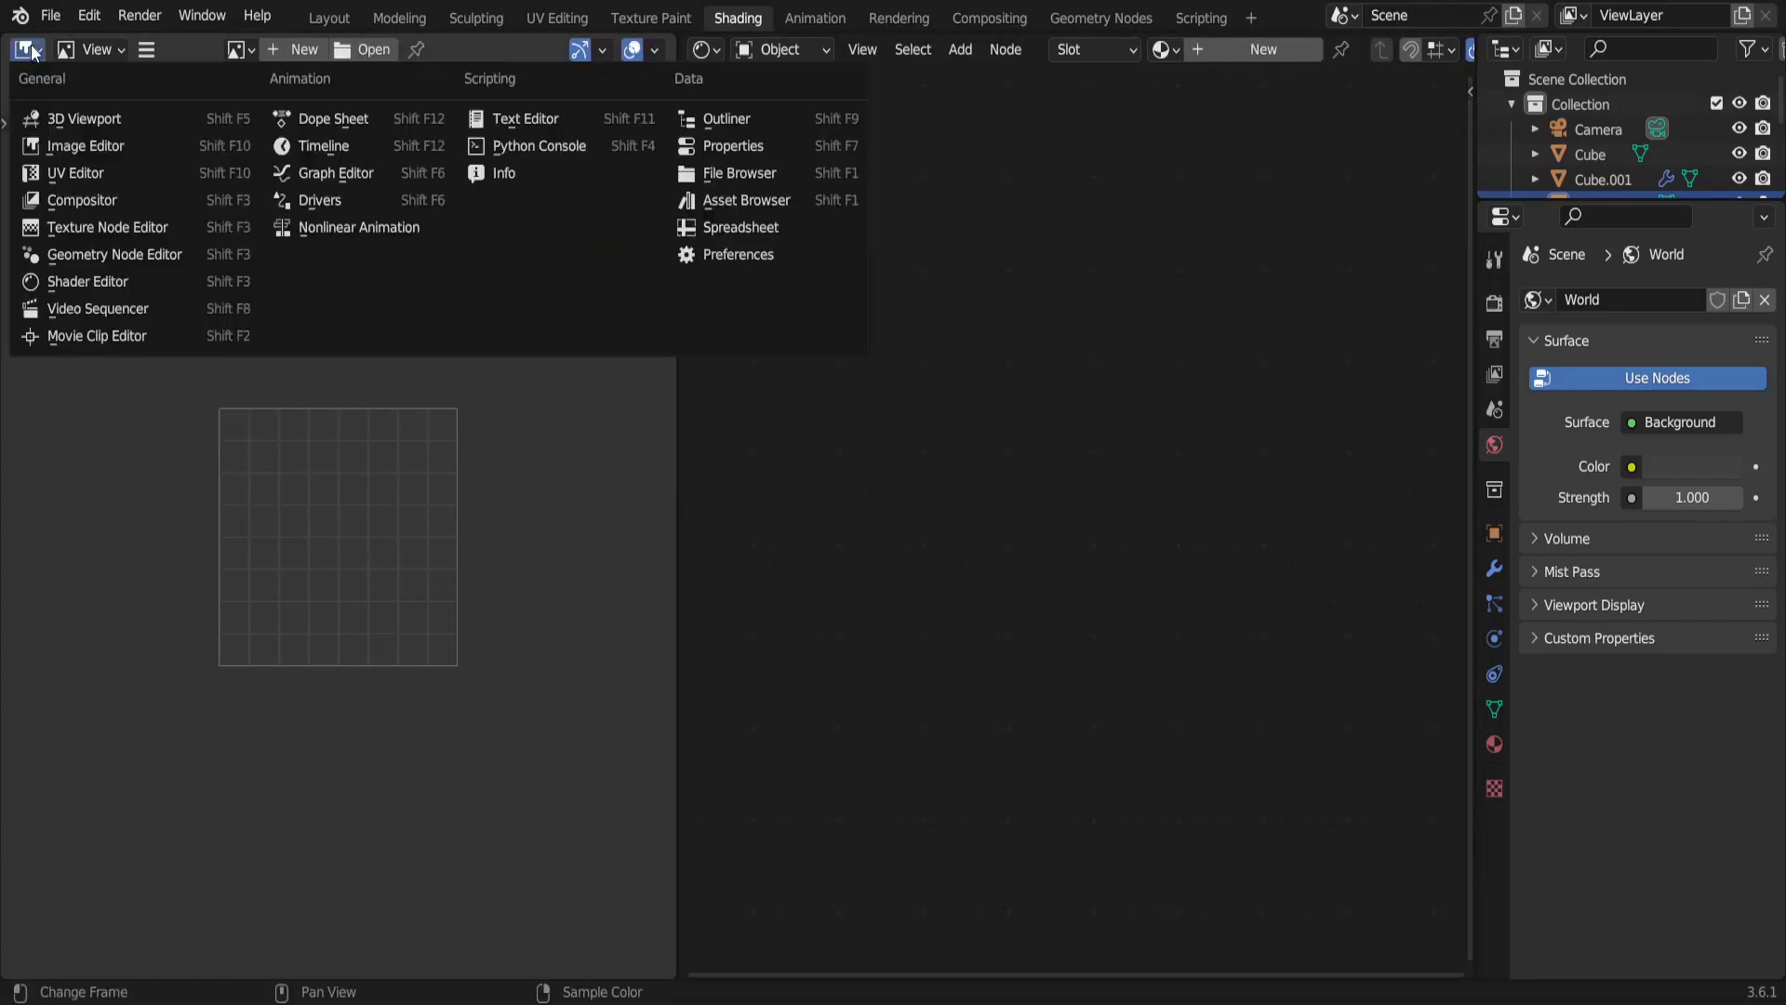
left_click(87, 120)
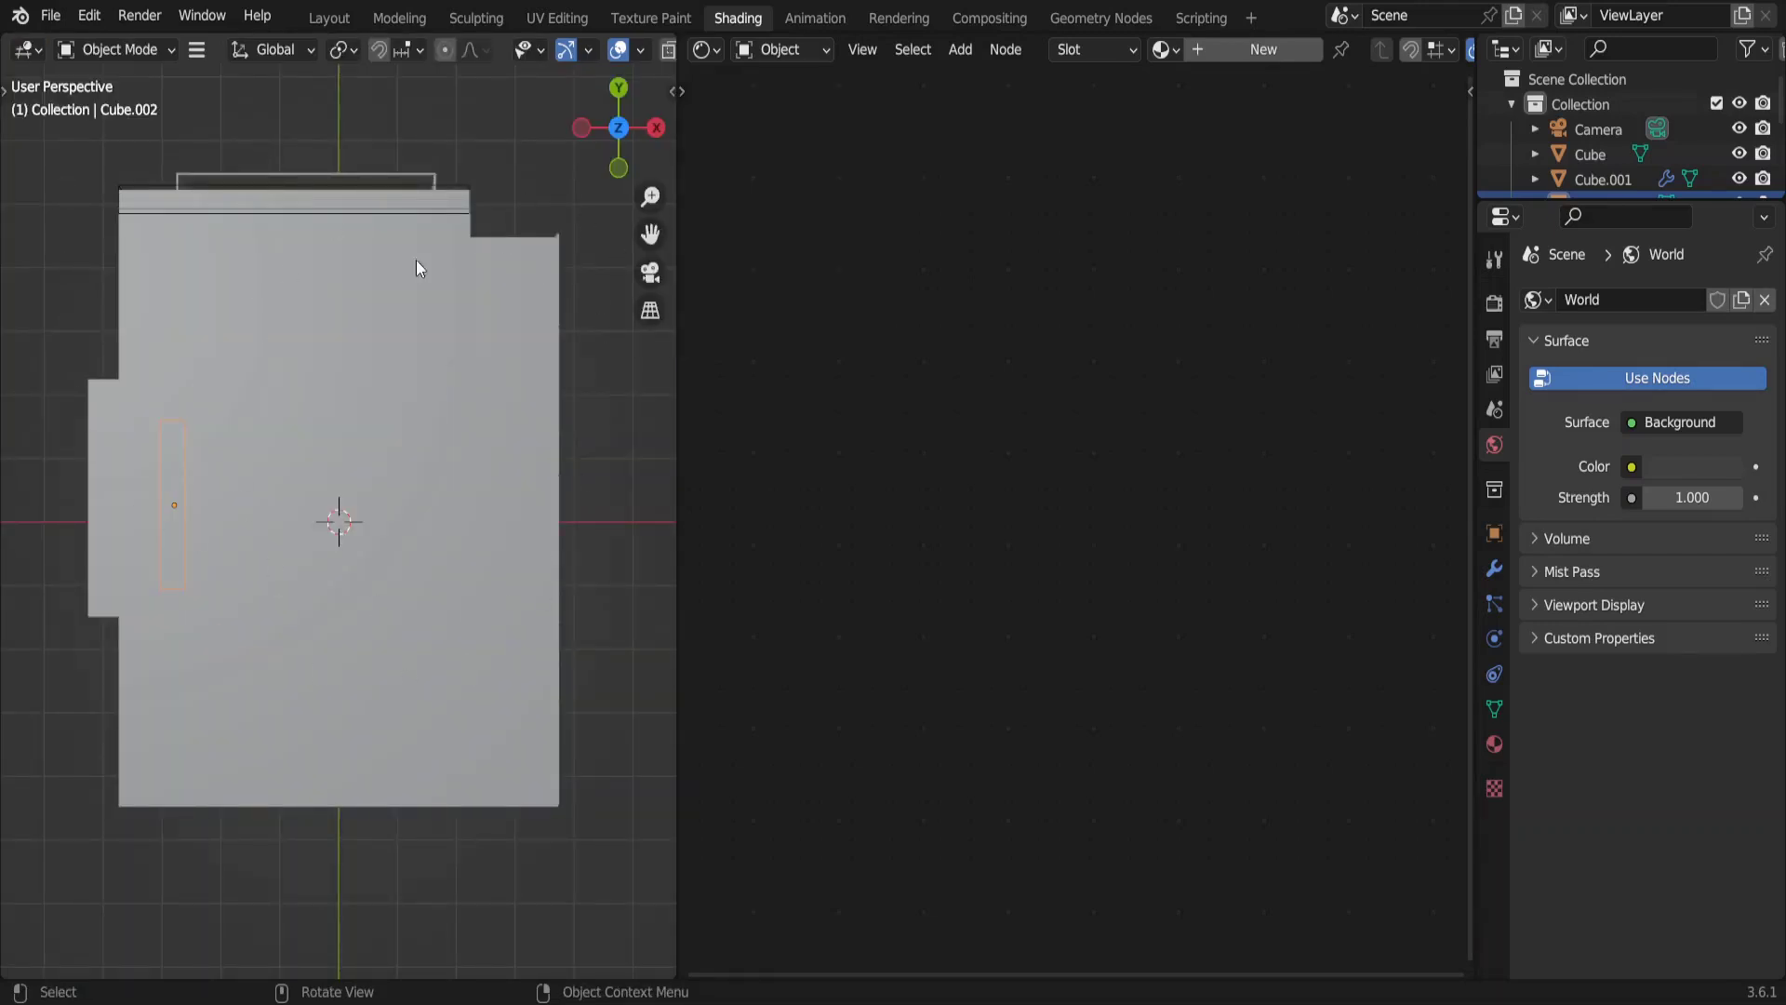
Check the sidebar's Screencast Keys settings, hide the sidebar, and view the room through the camera.
key("n")
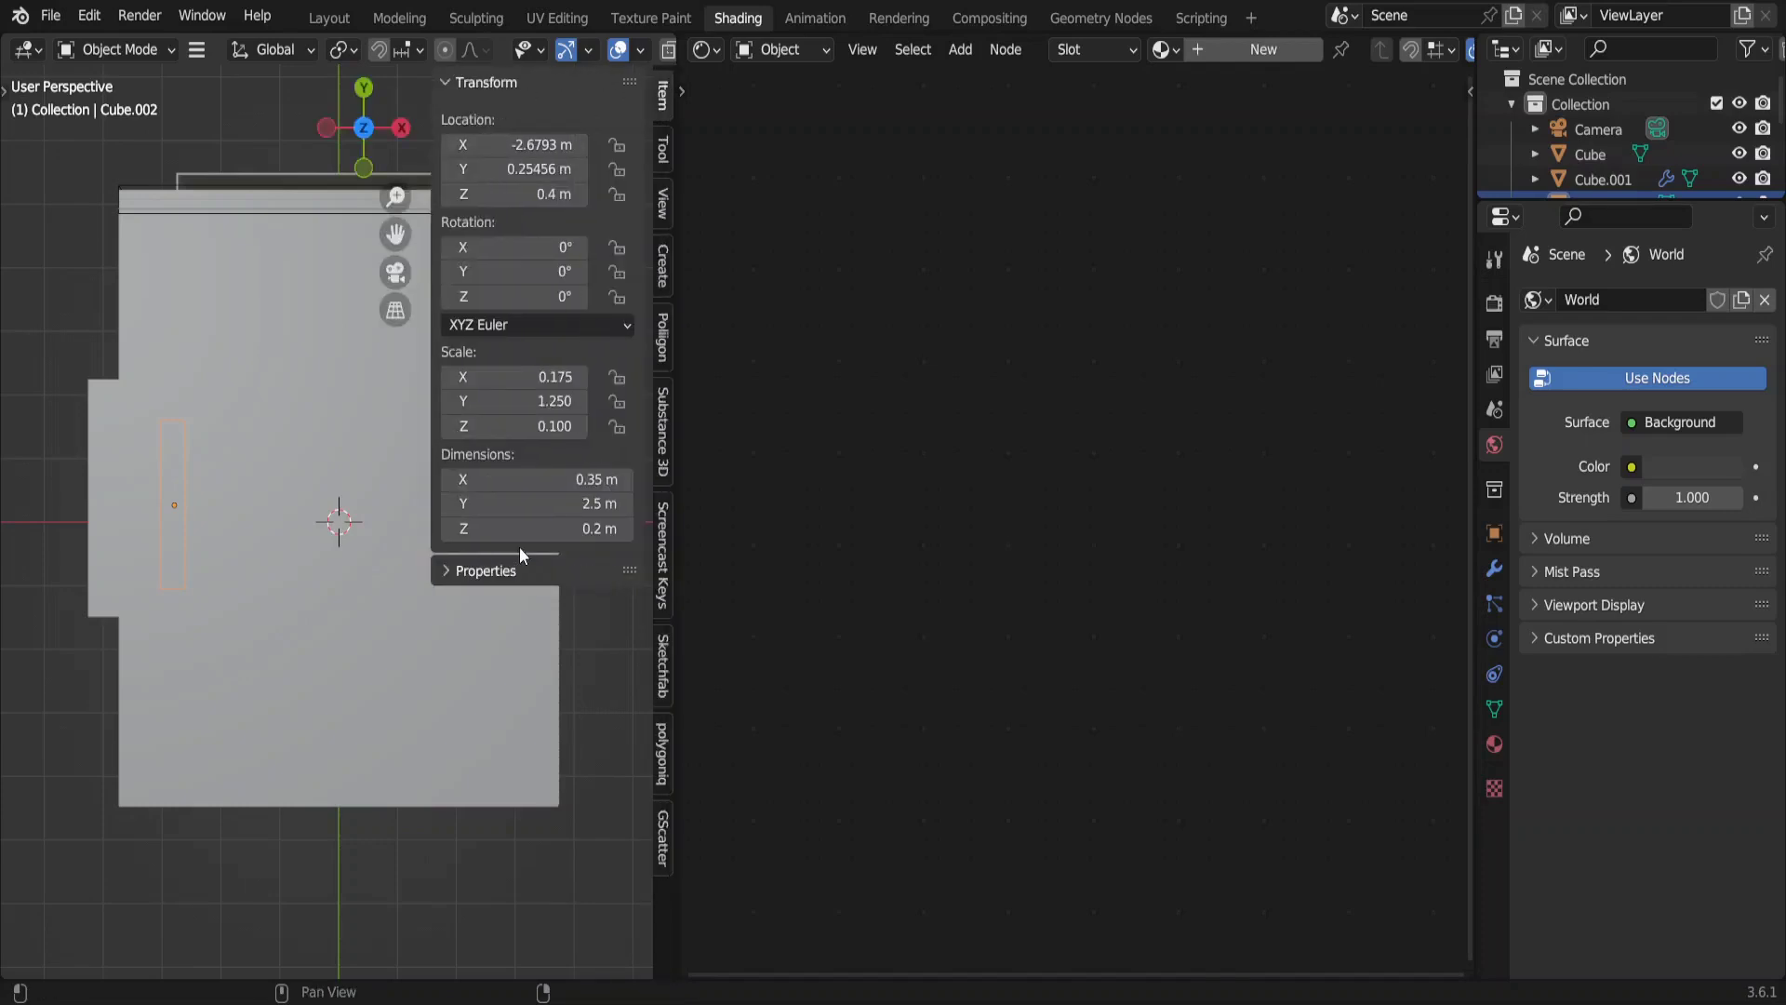
left_click(670, 544)
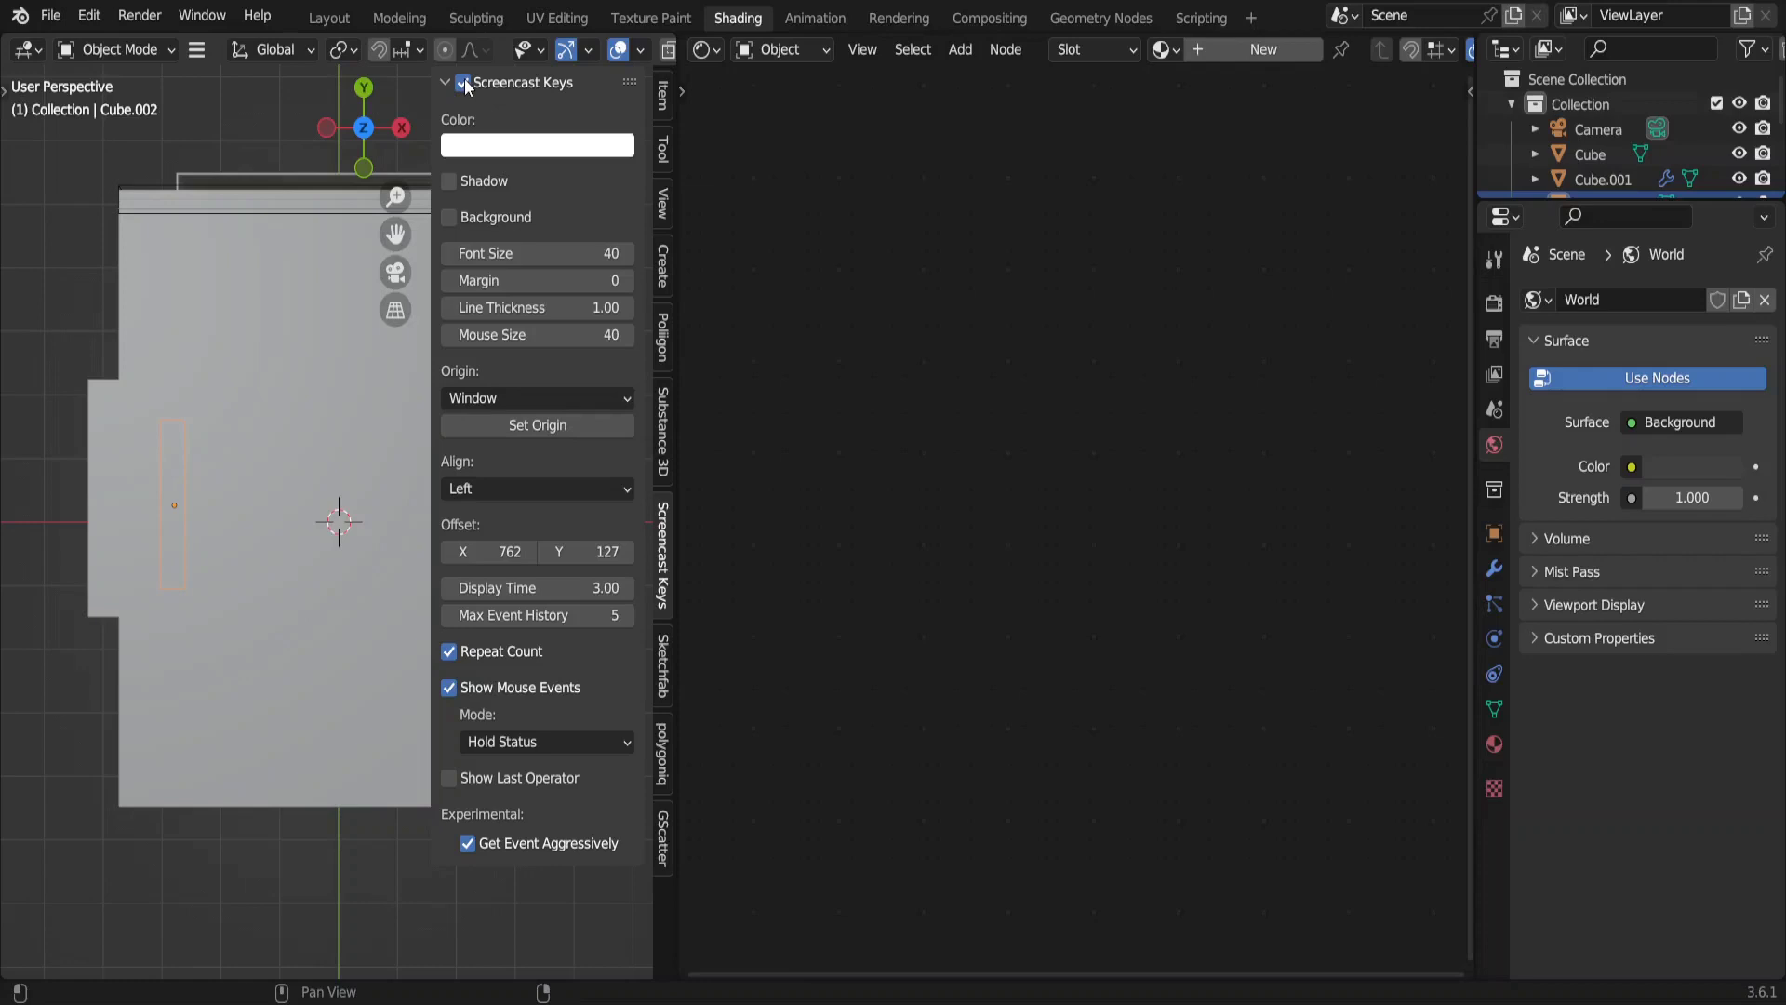
key("n")
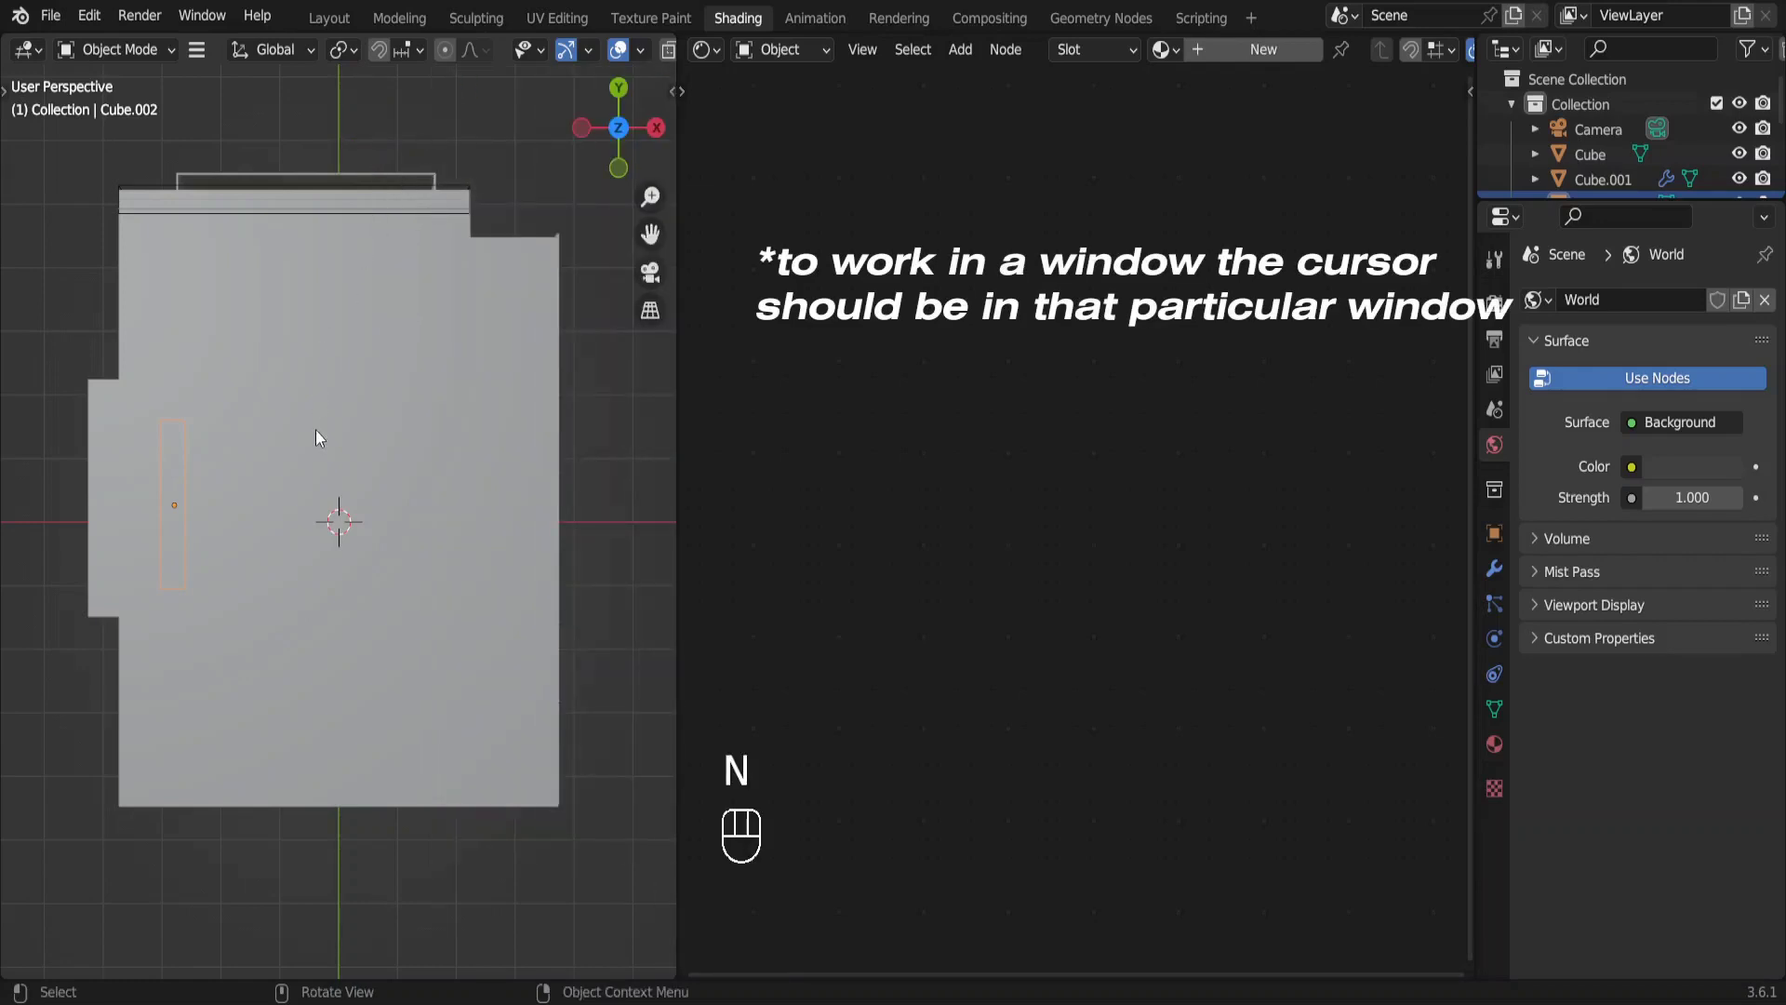
key("KP_0")
scroll(315, 437, "up", 3)
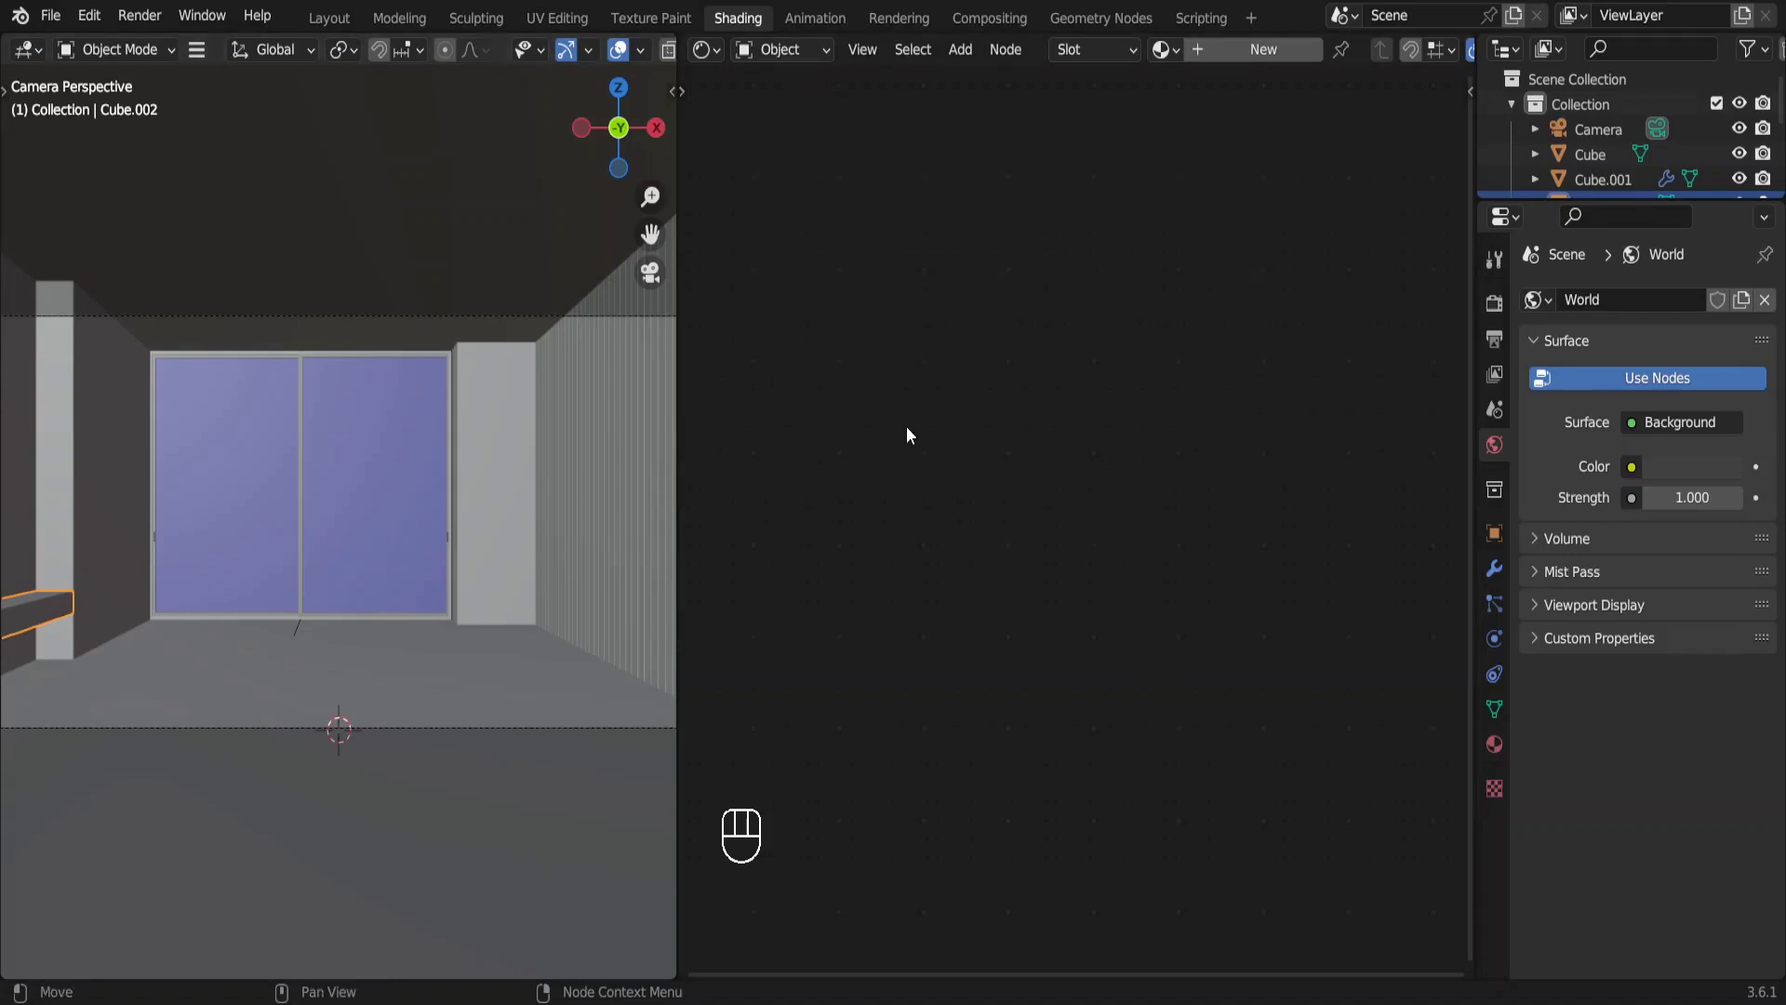
Switch the Shader Editor from Object to World to show the Background and World Output nodes.
left_click(804, 52)
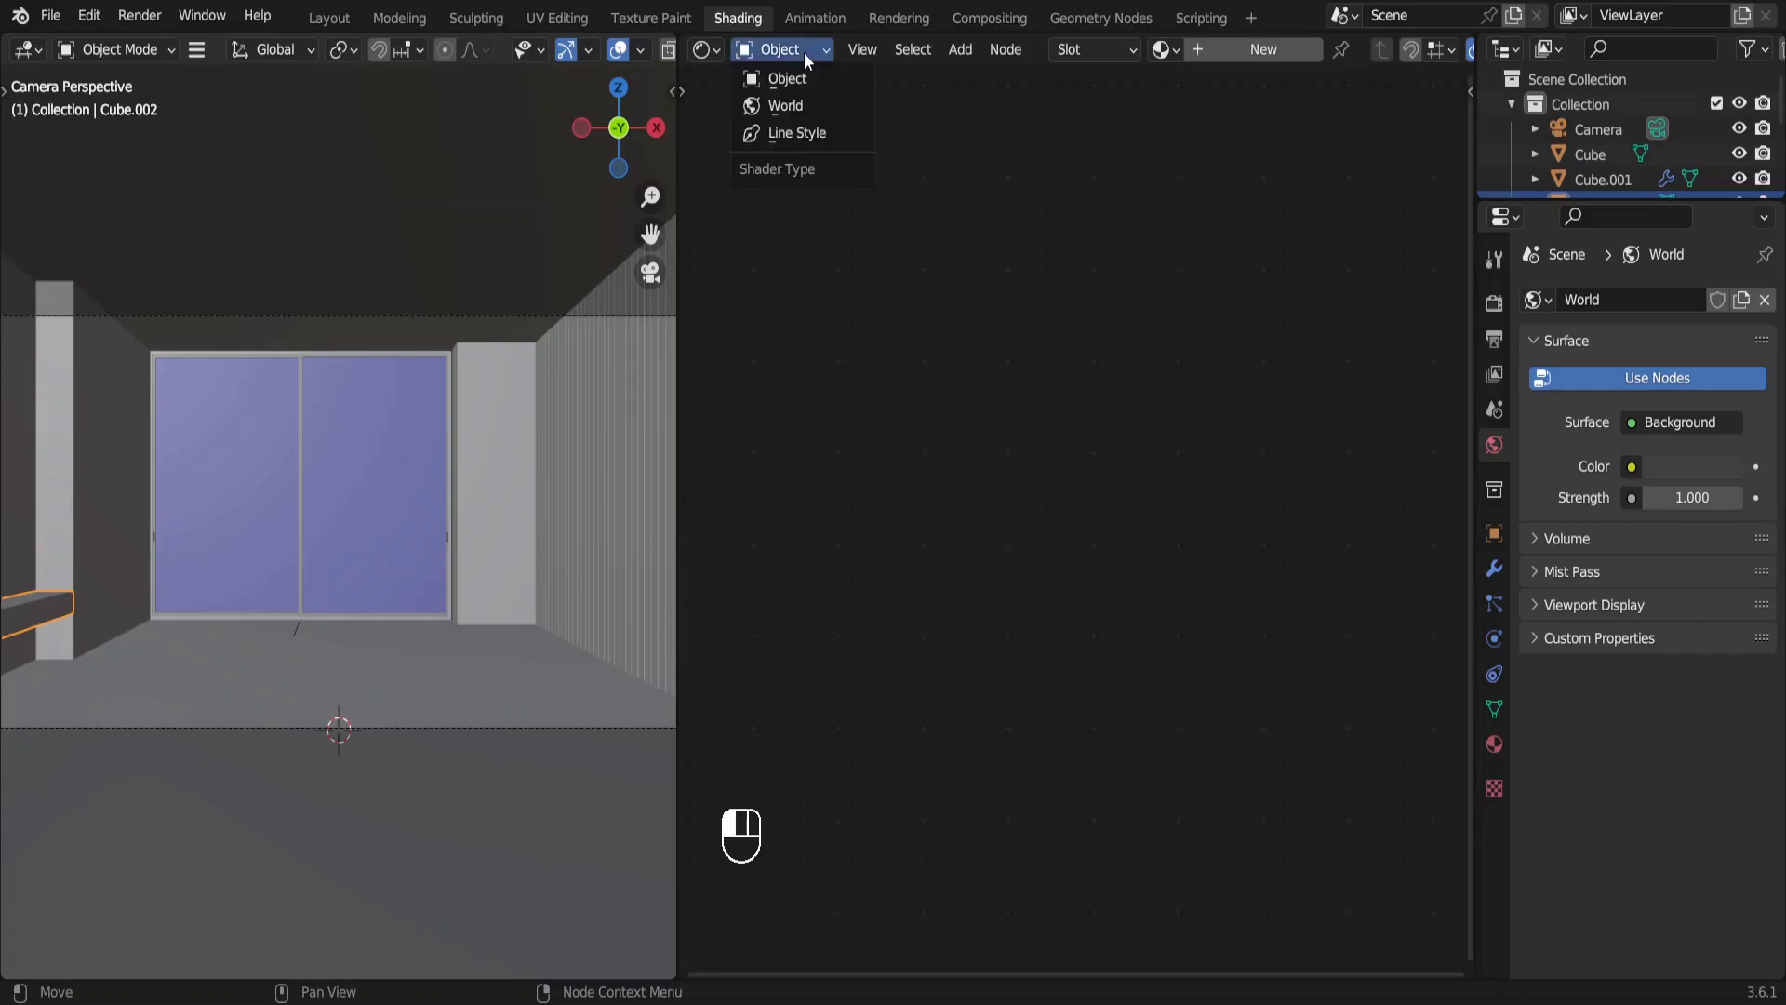
left_click(800, 108)
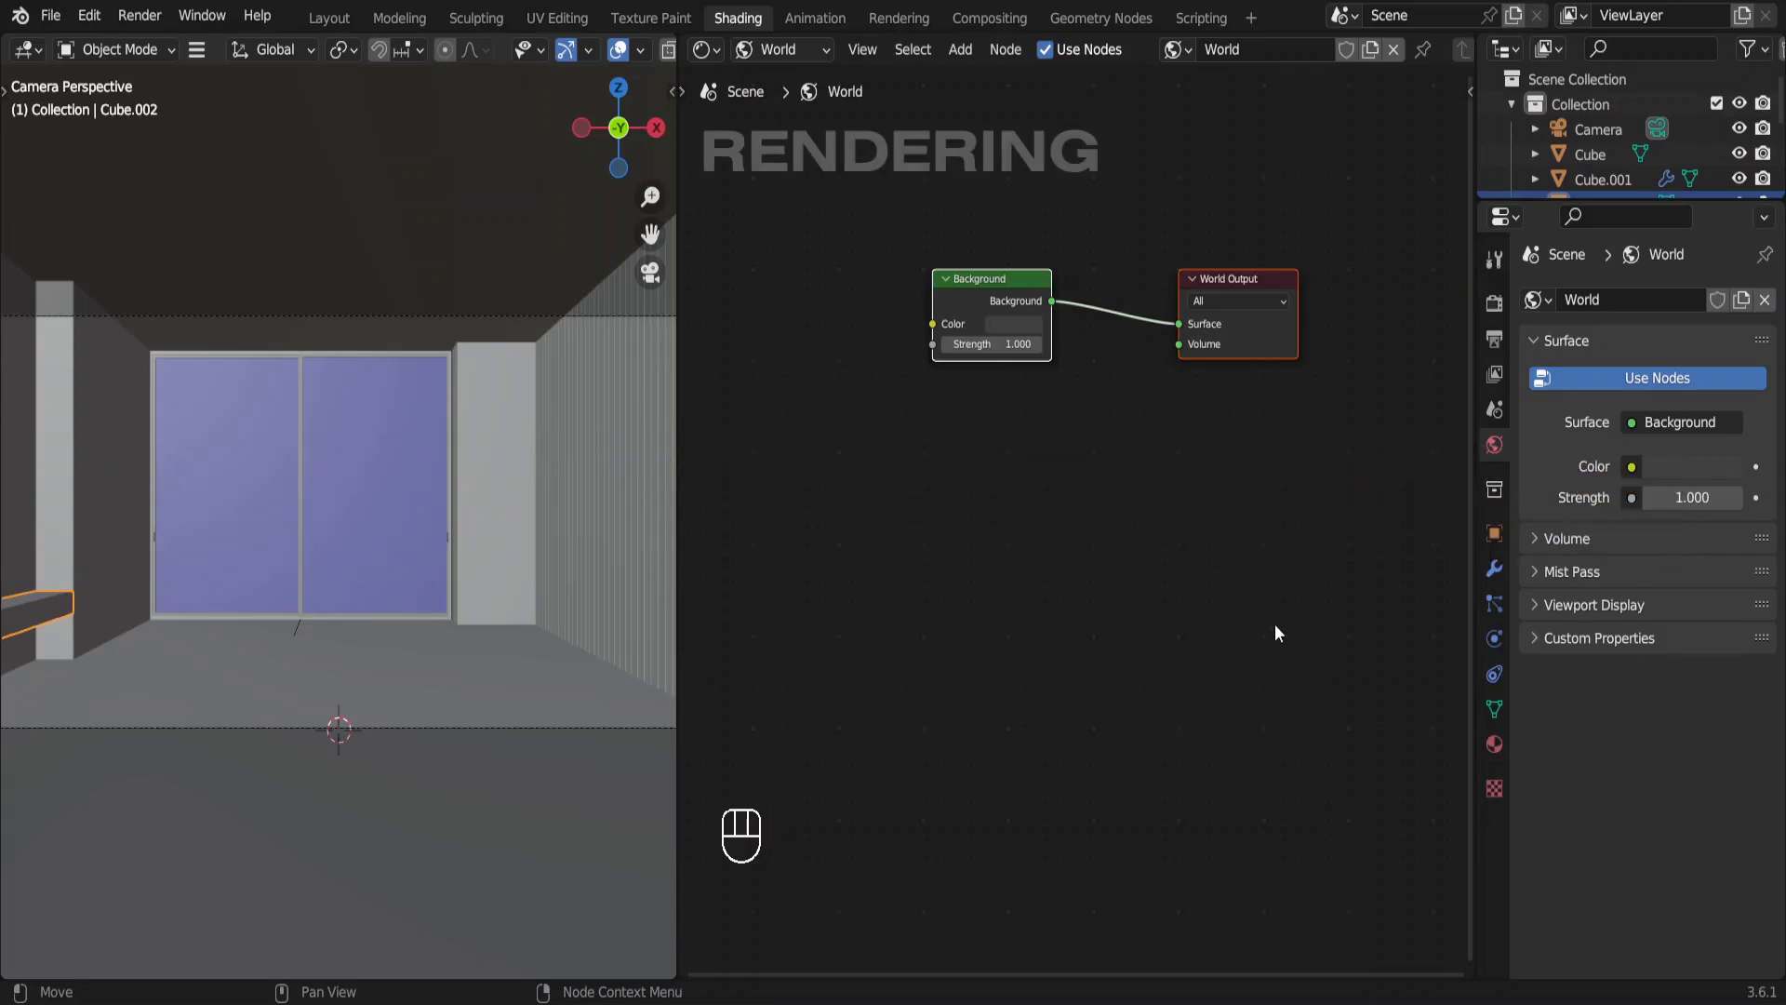
Set the render engine to Cycles with GPU Compute as the device.
left_click(1494, 304)
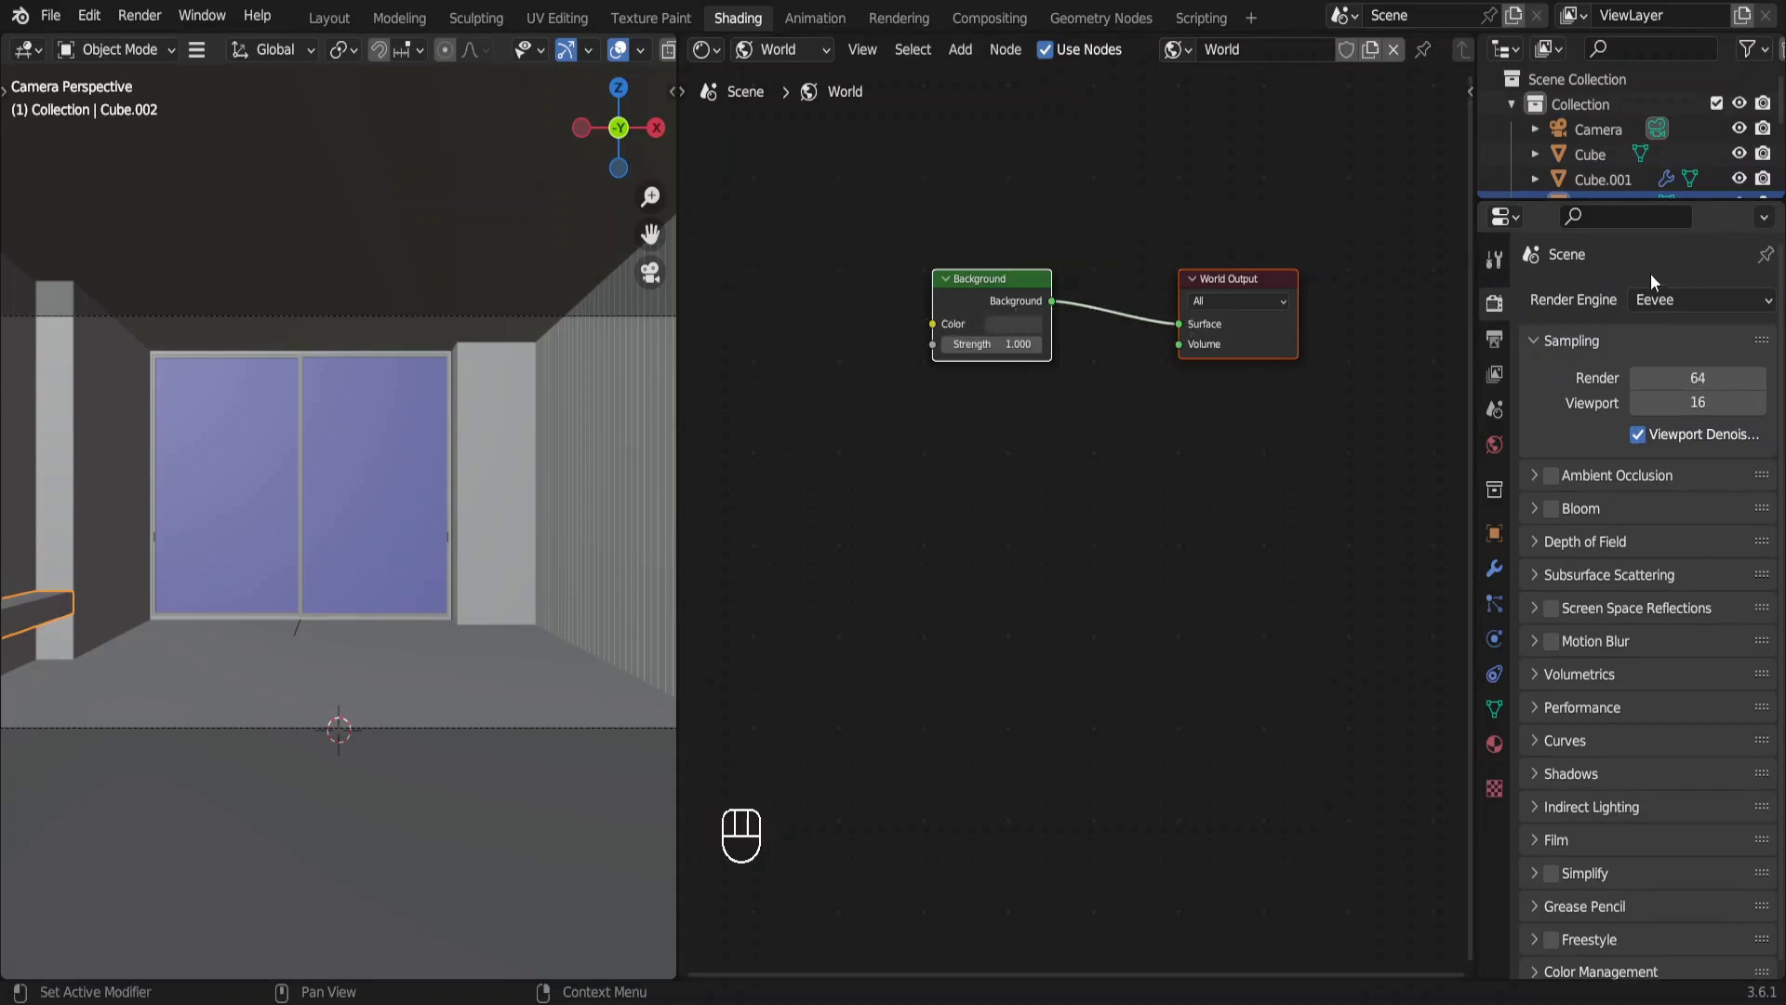
left_click(1691, 298)
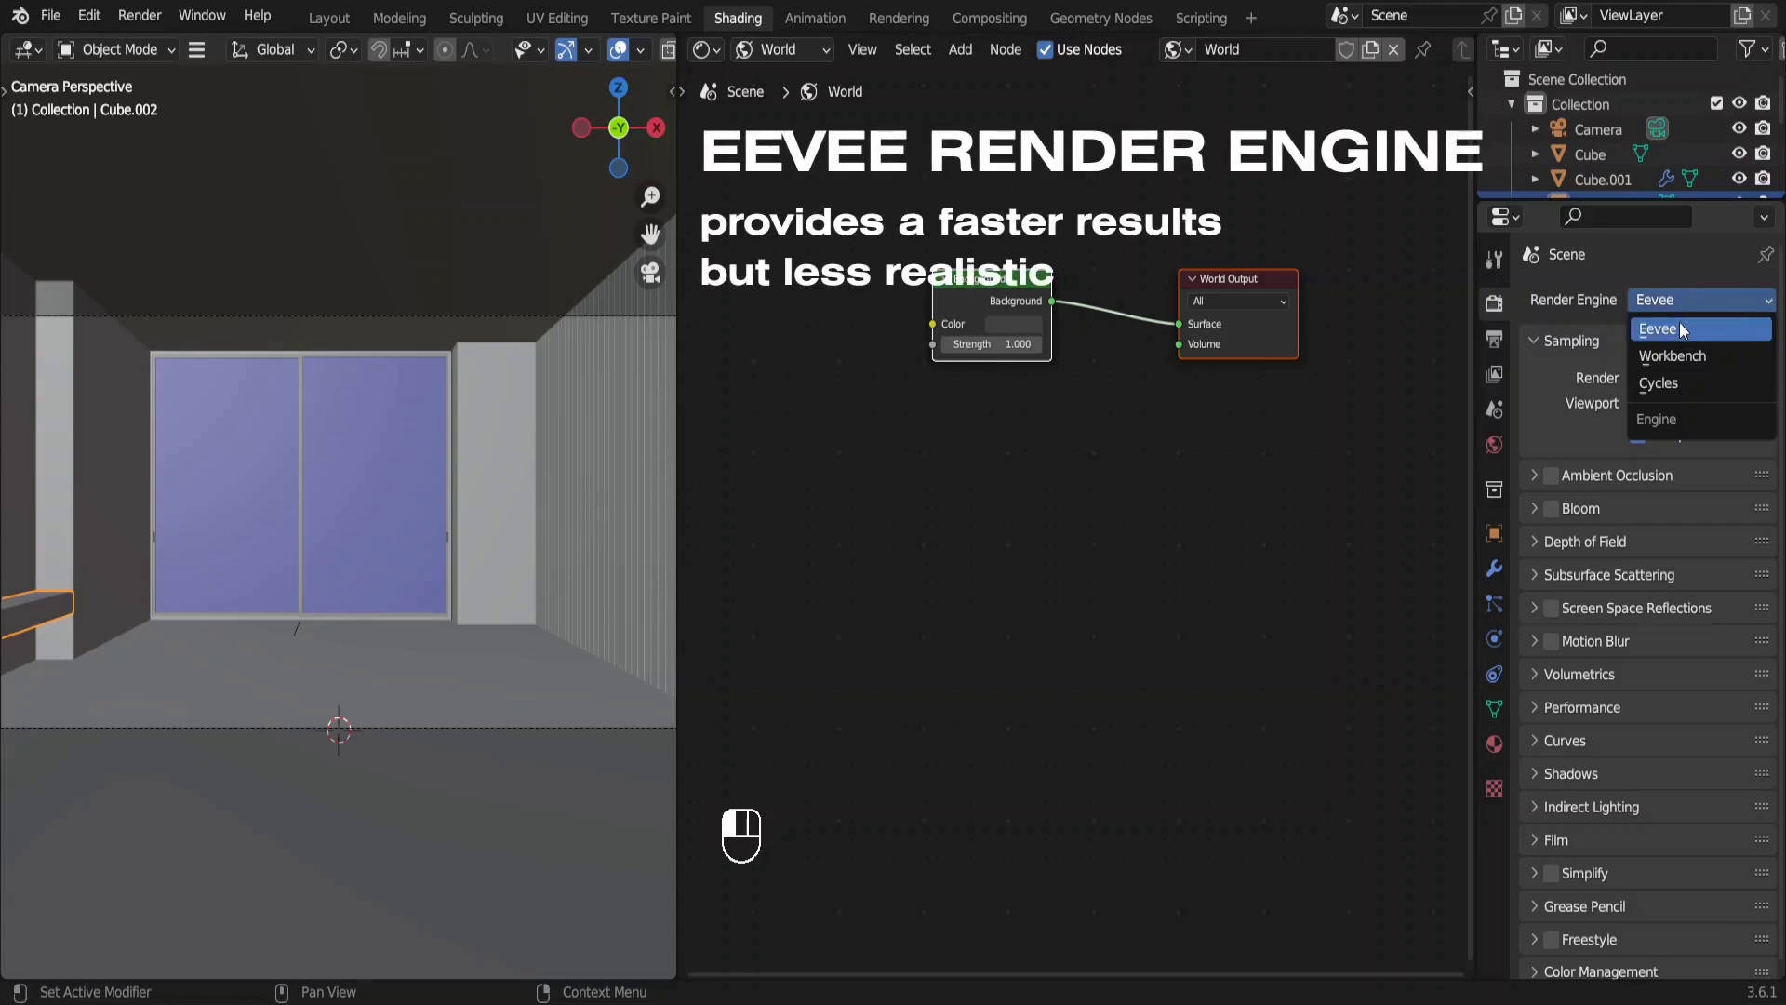
left_click(1677, 381)
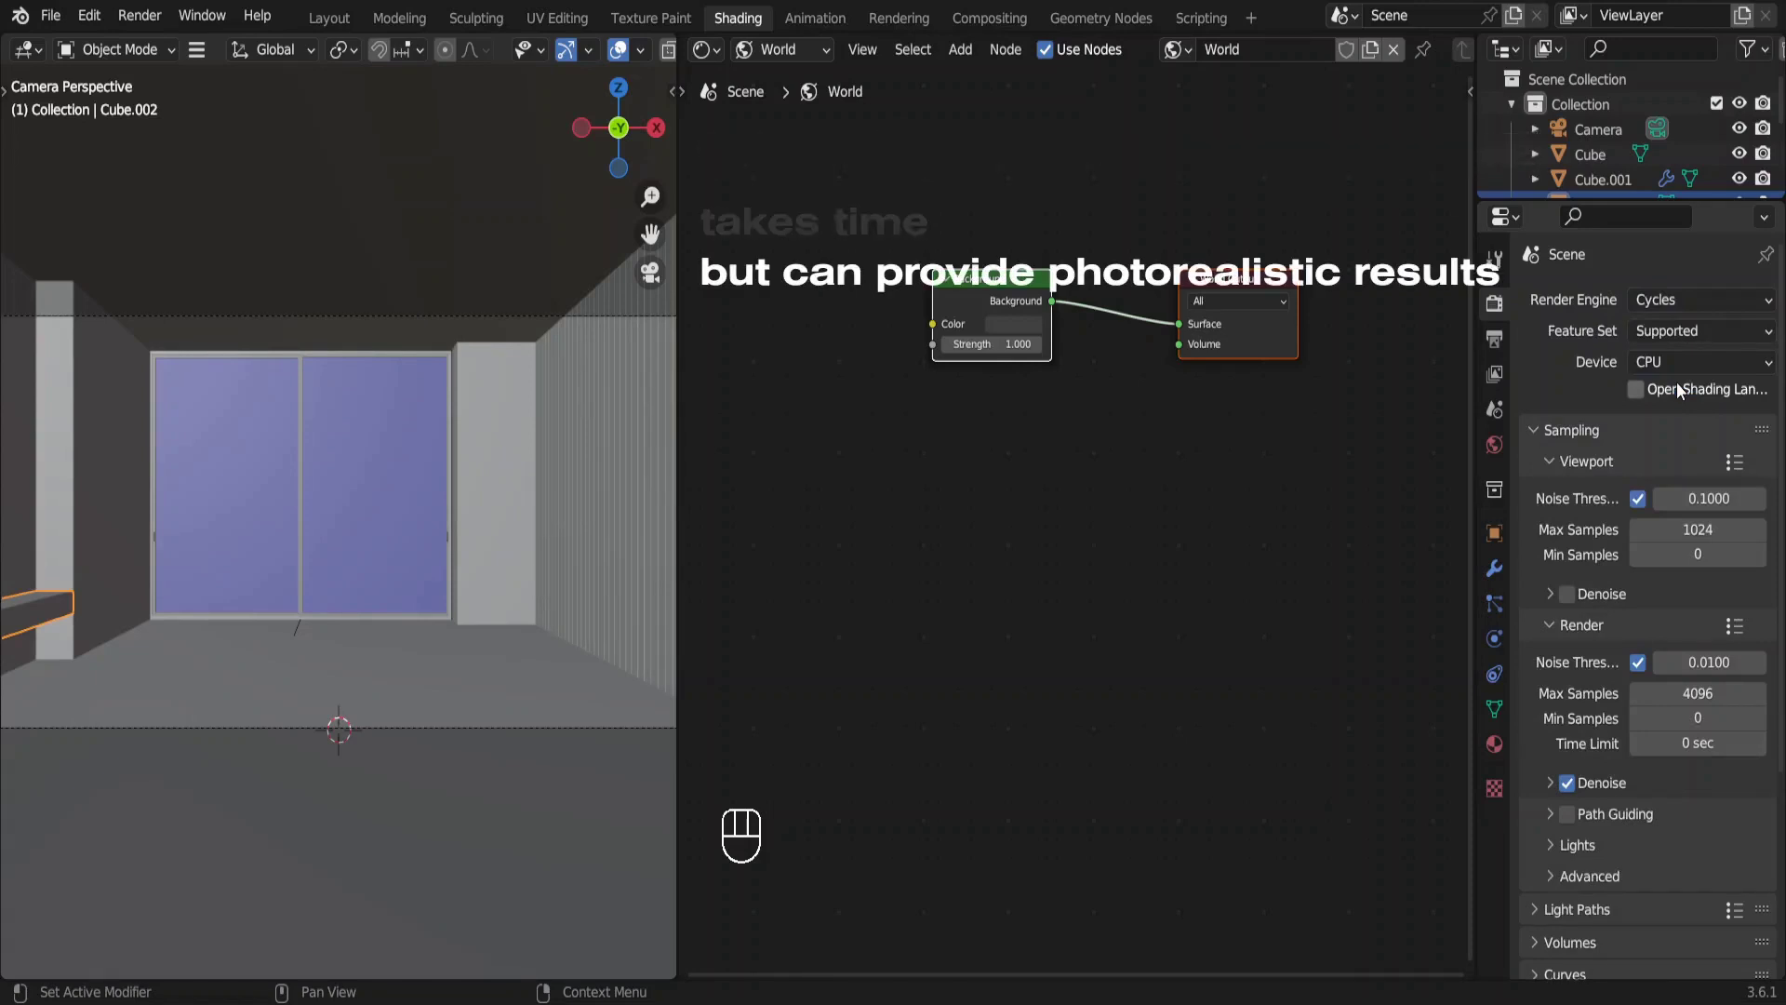
left_click(1677, 360)
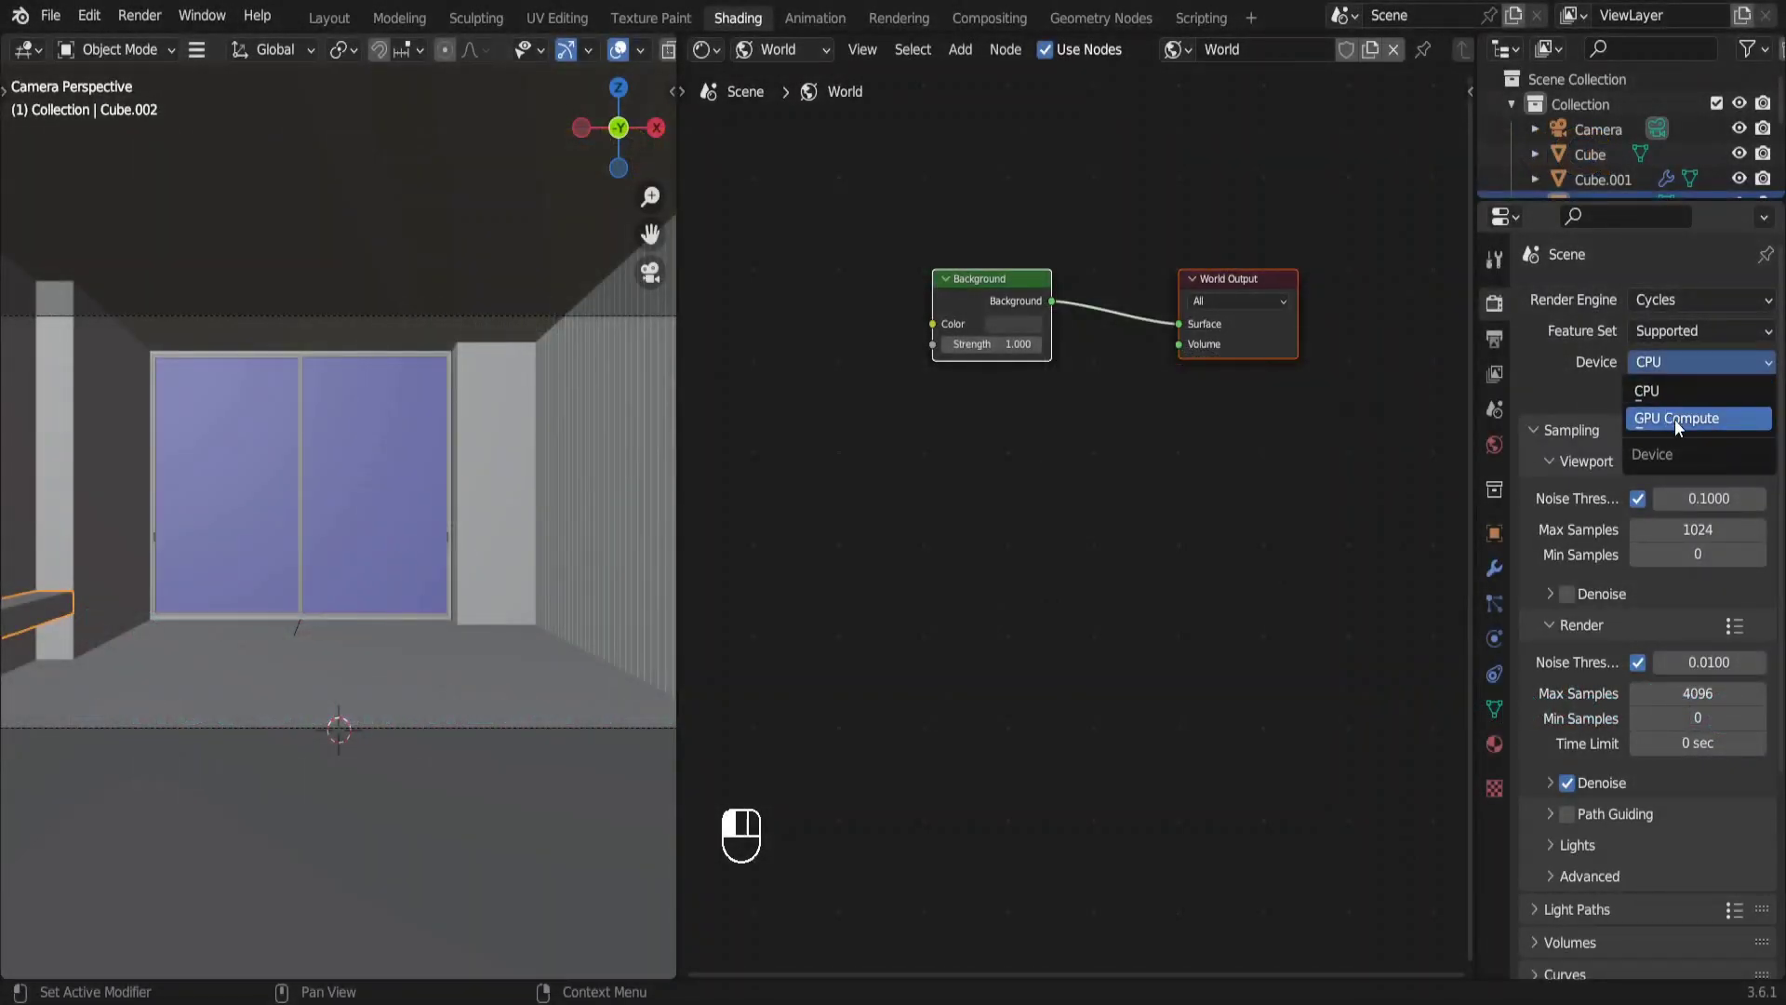
left_click(1675, 418)
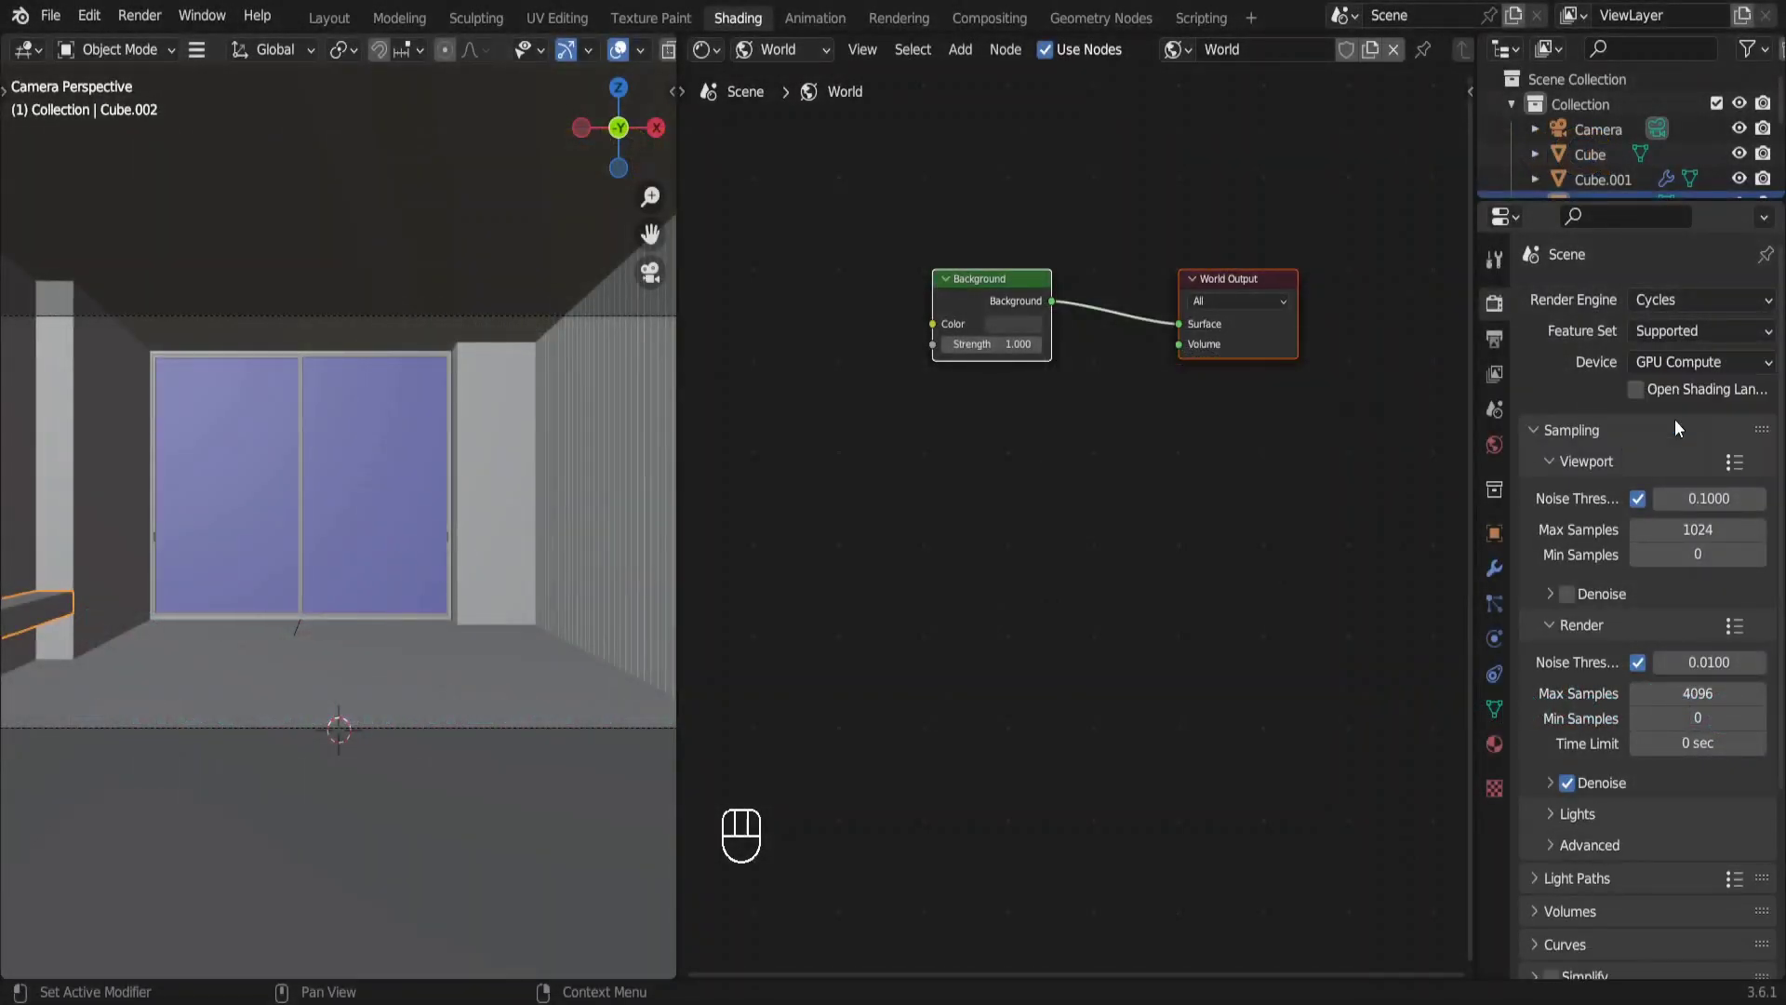
In Preferences > System, choose OptiX as the Cycles render device backend with GPU and CPU enabled.
left_click(91, 15)
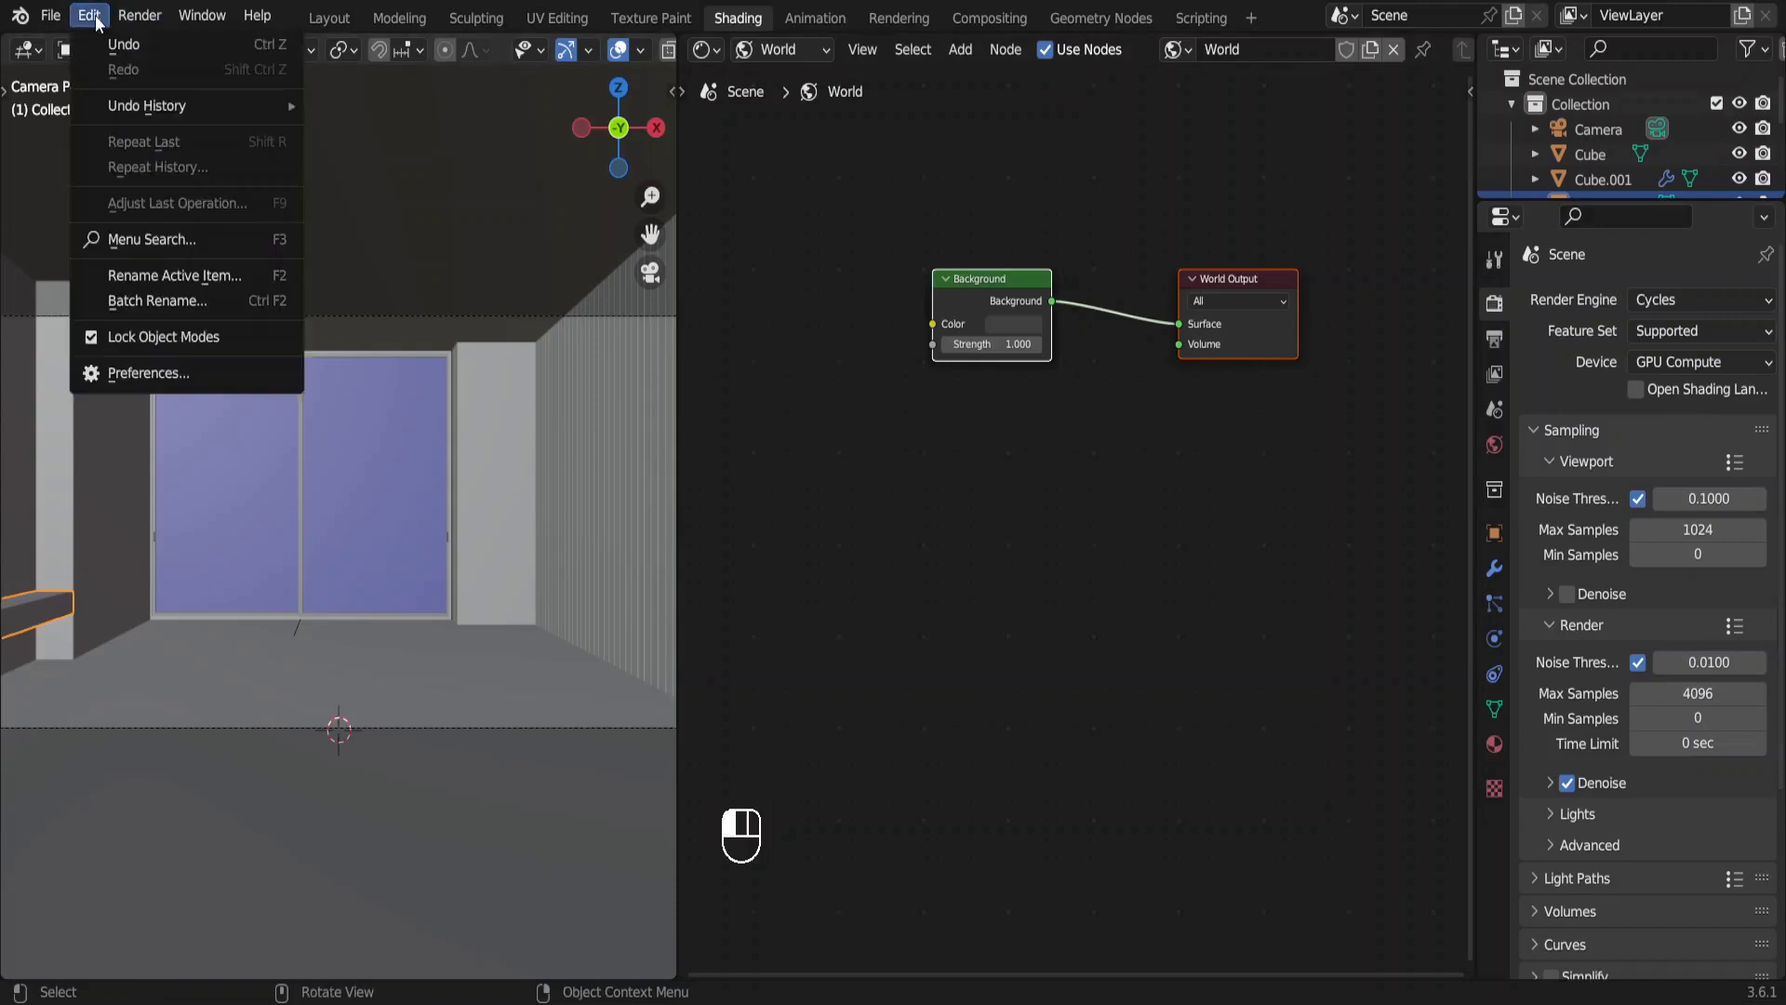
left_click(184, 372)
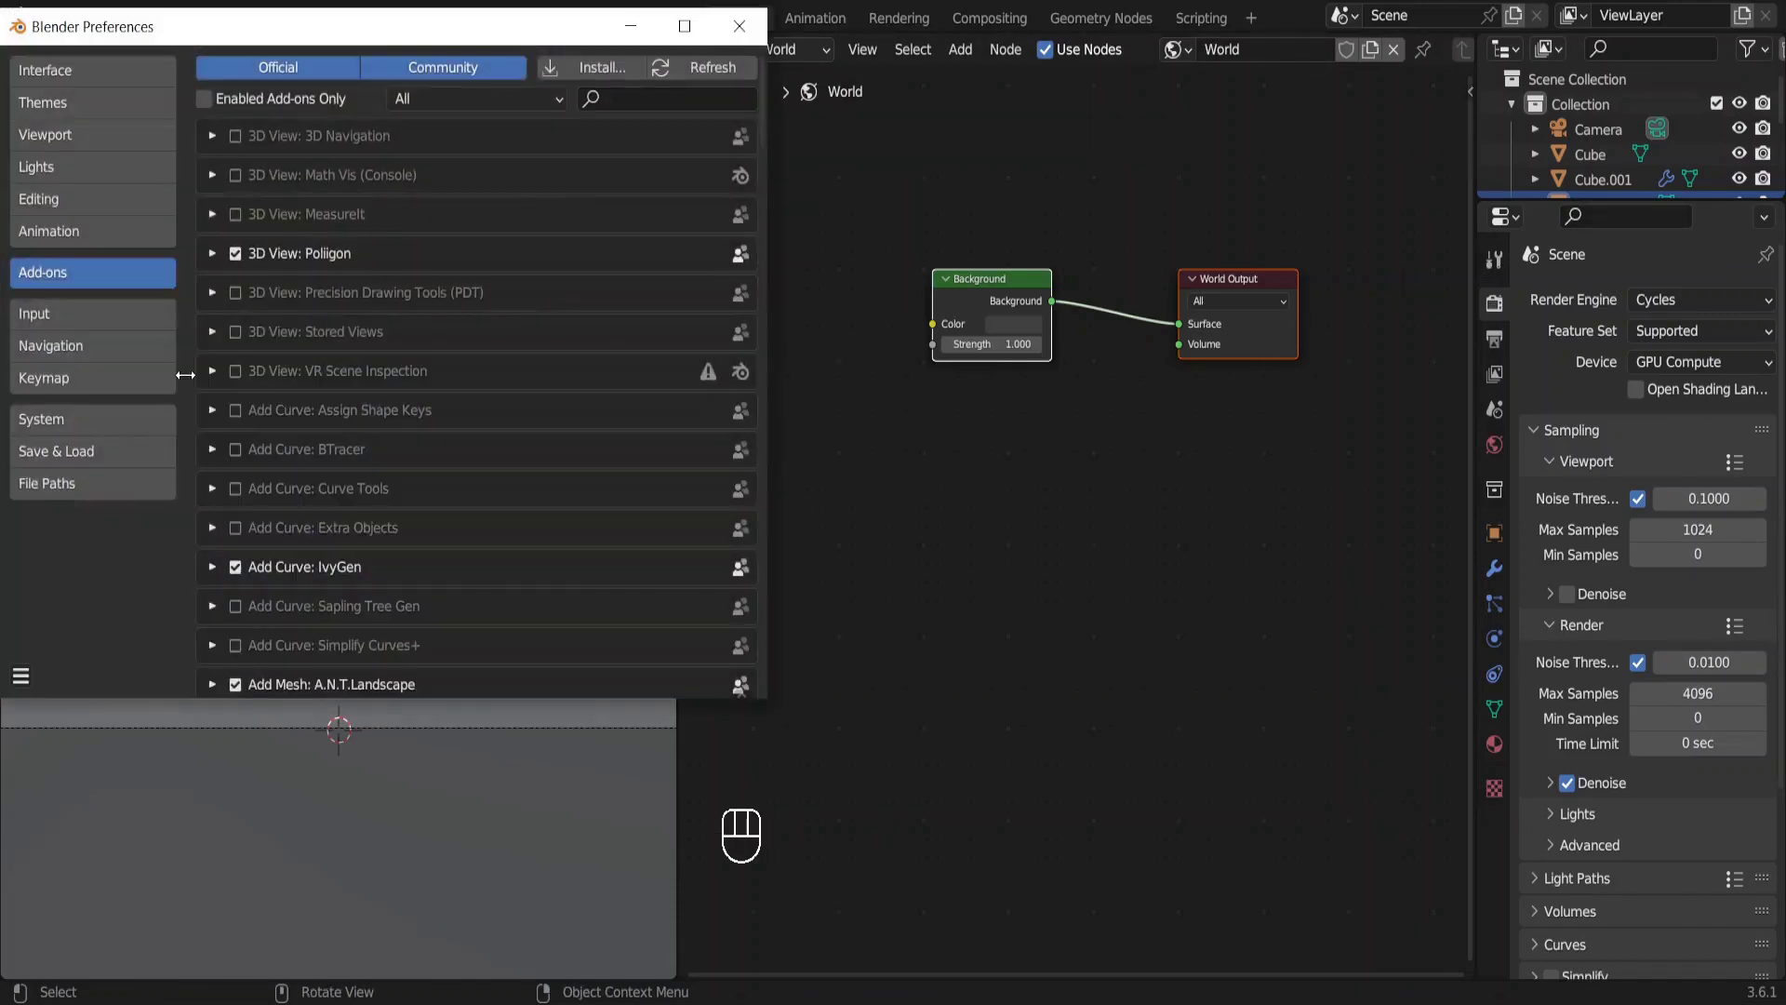
left_click(126, 413)
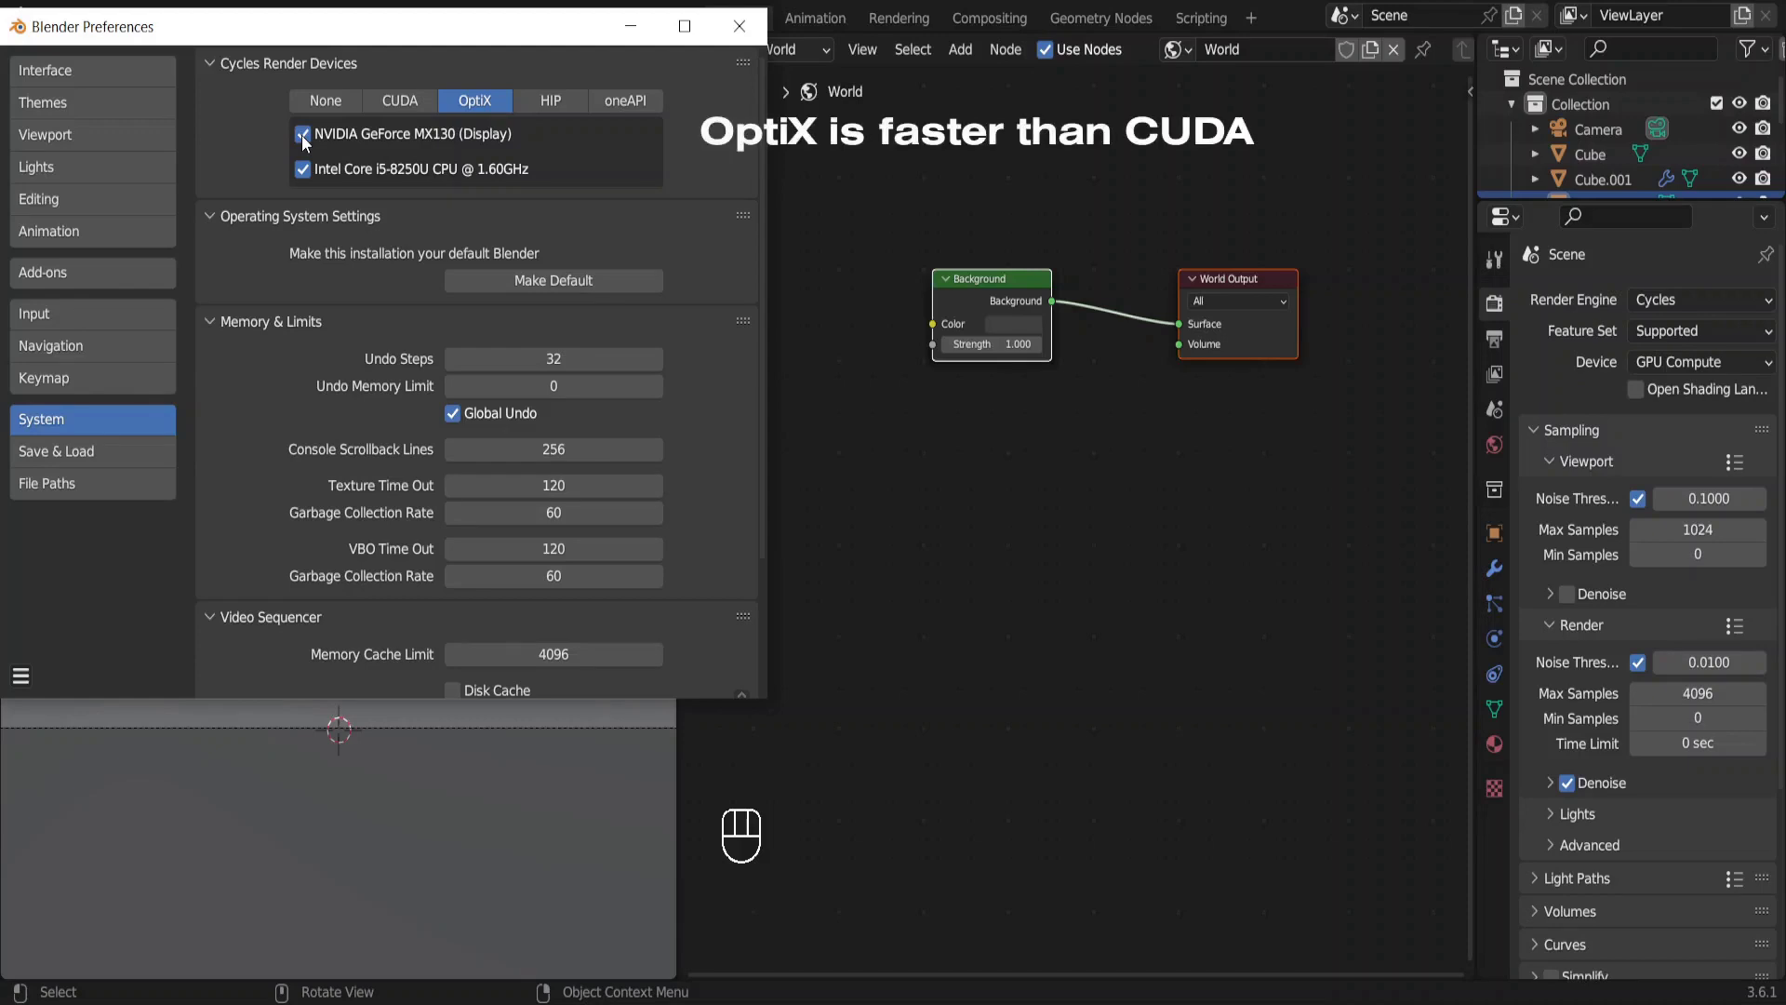
left_click(411, 97)
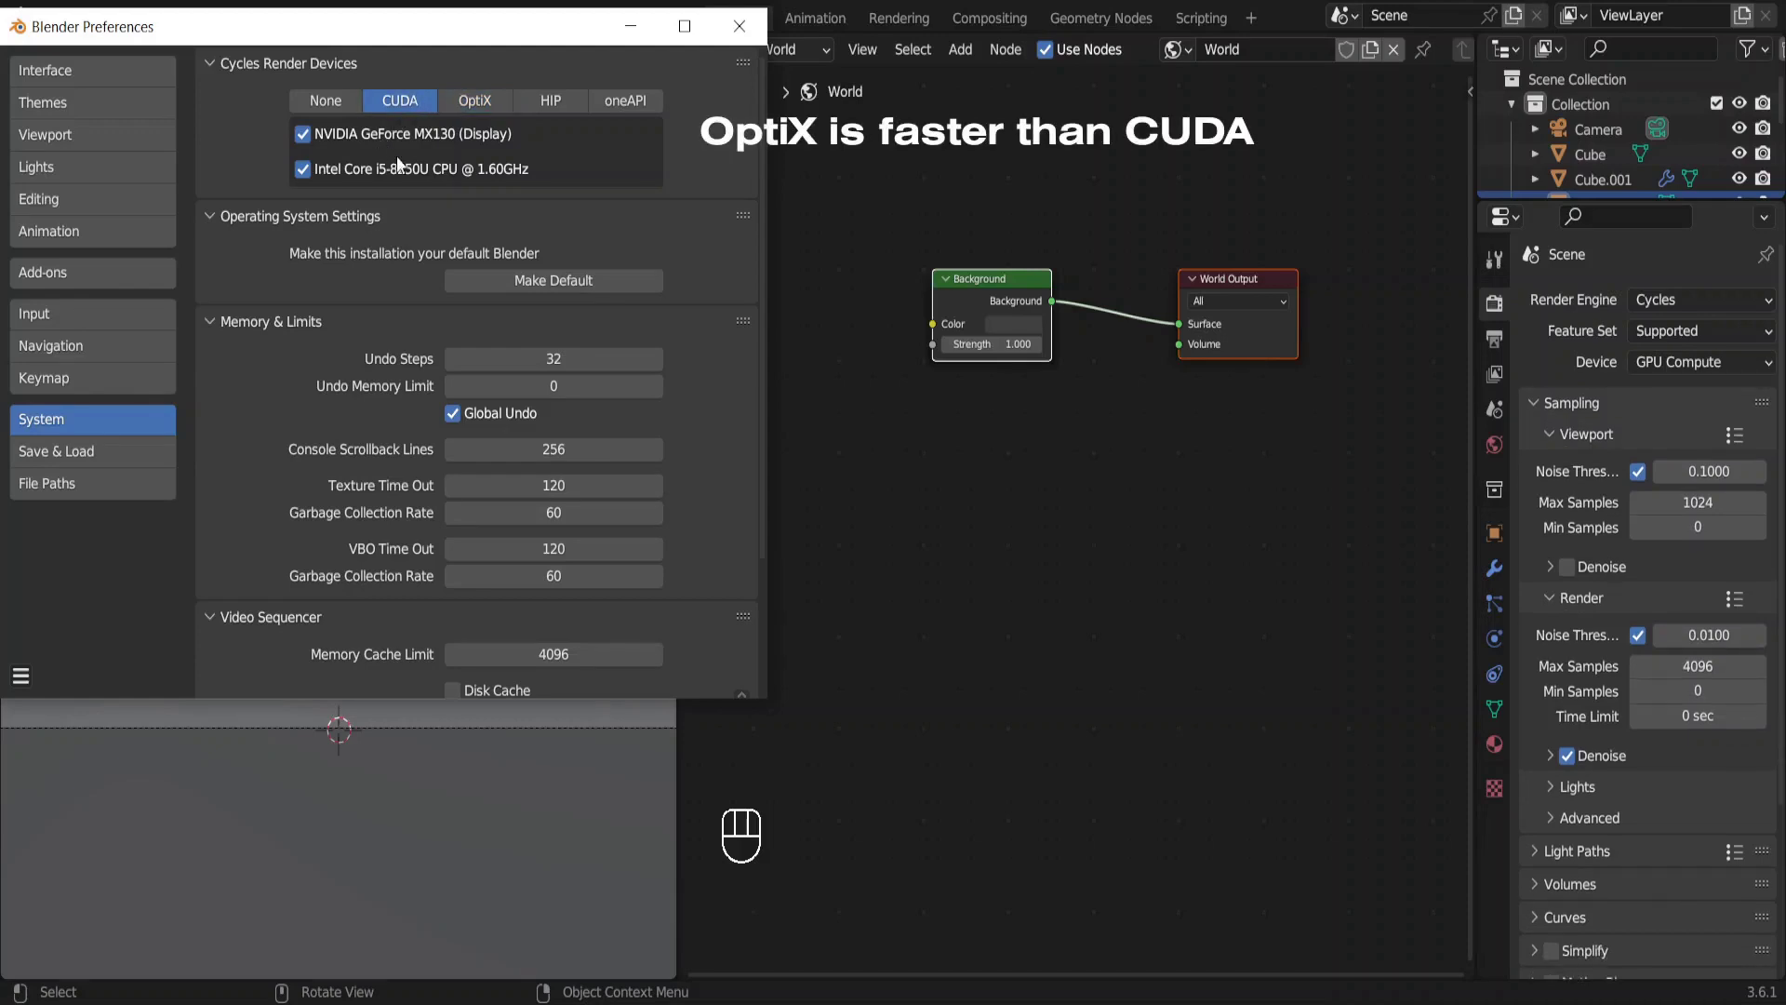
left_click(495, 97)
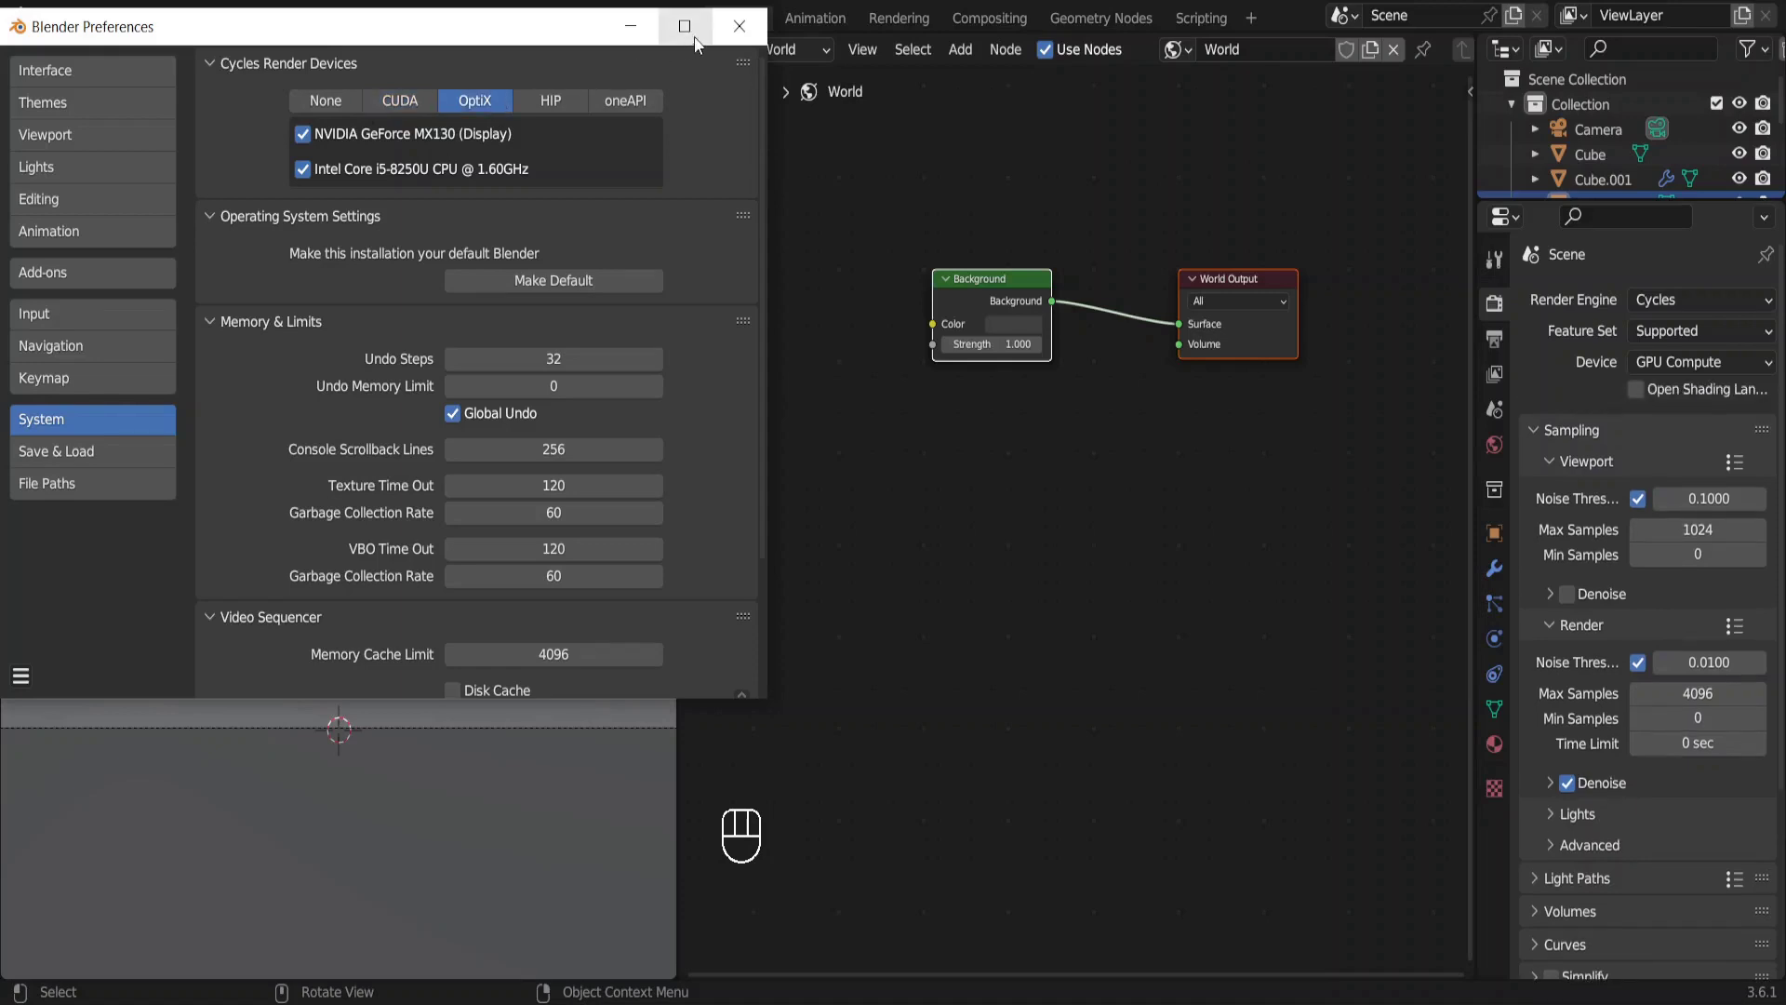
Close Preferences and set the viewport max samples to 32.
left_click(739, 26)
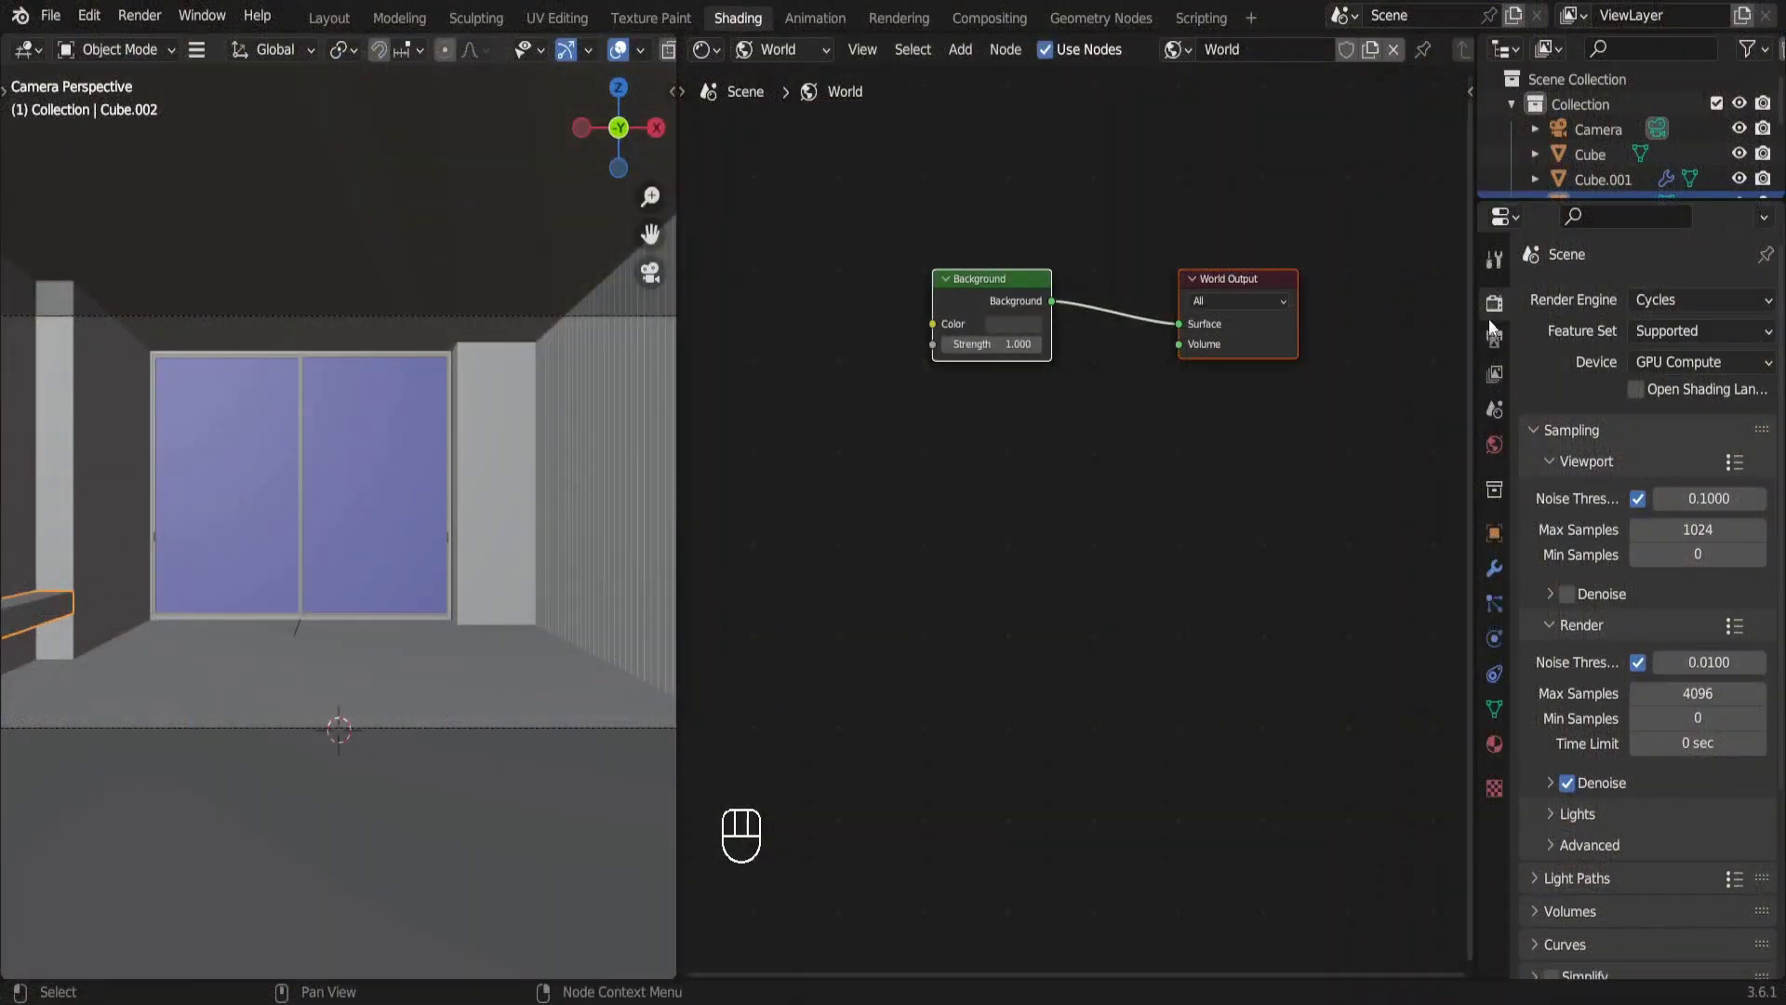
left_click(1706, 534)
type("32")
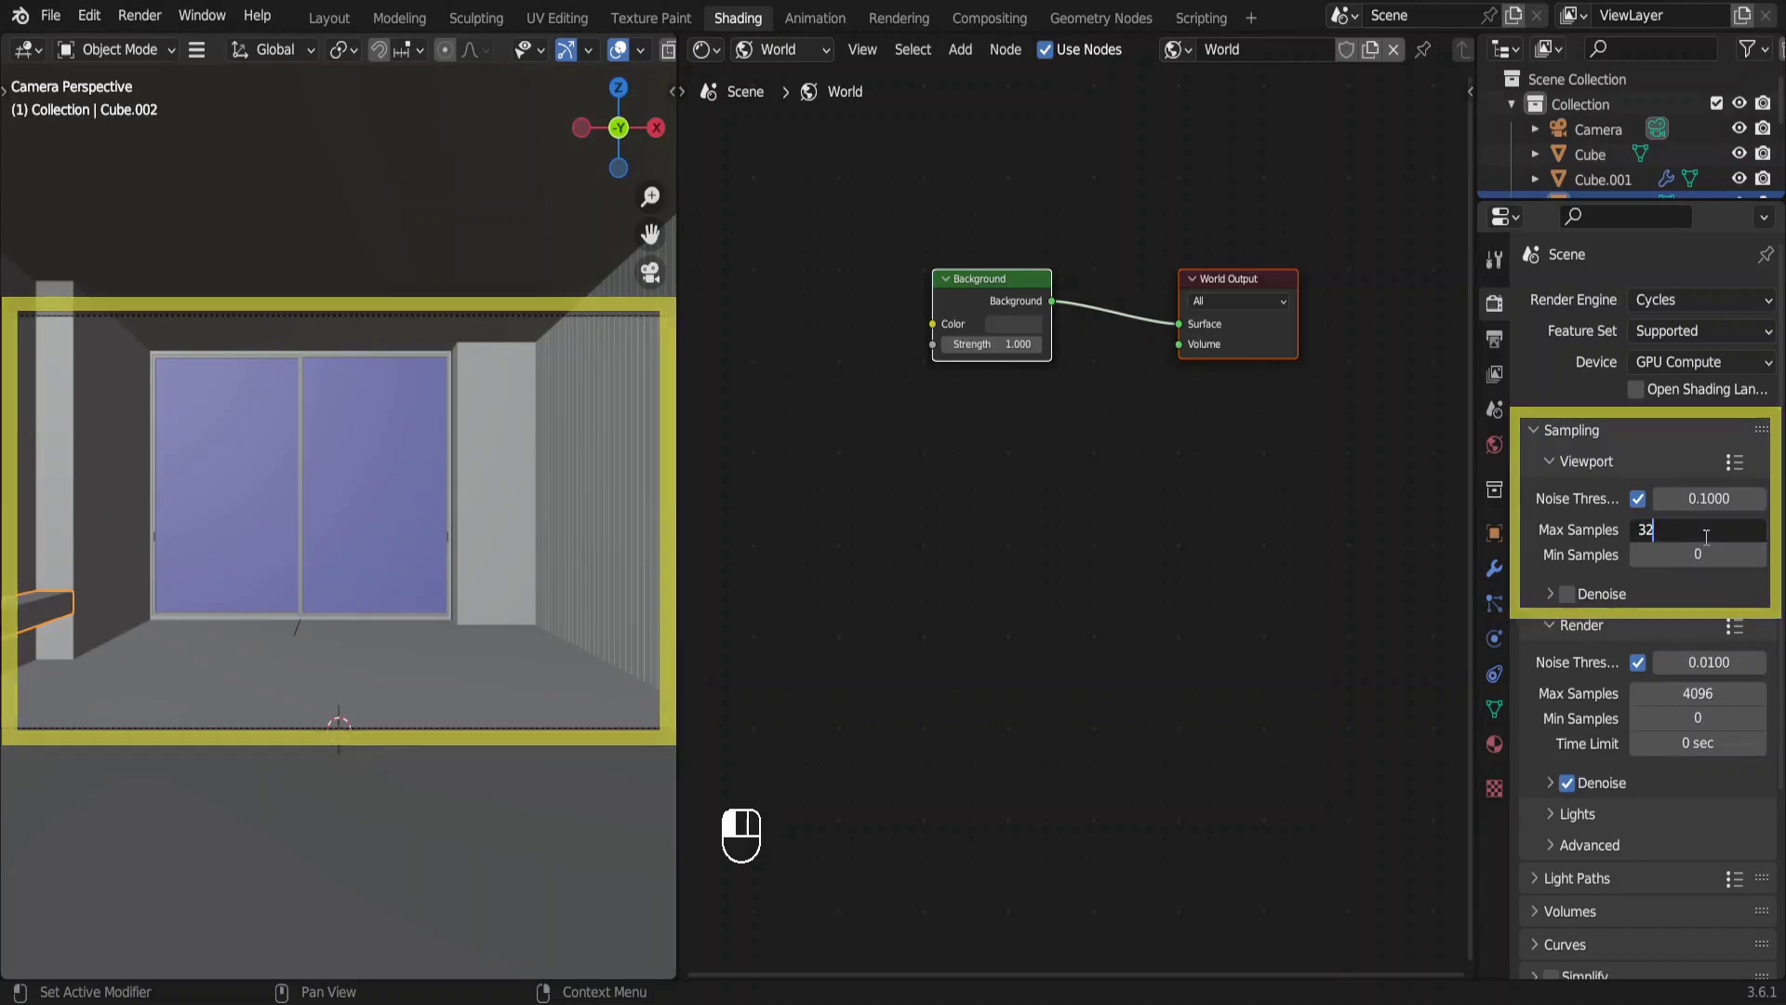
key("Return")
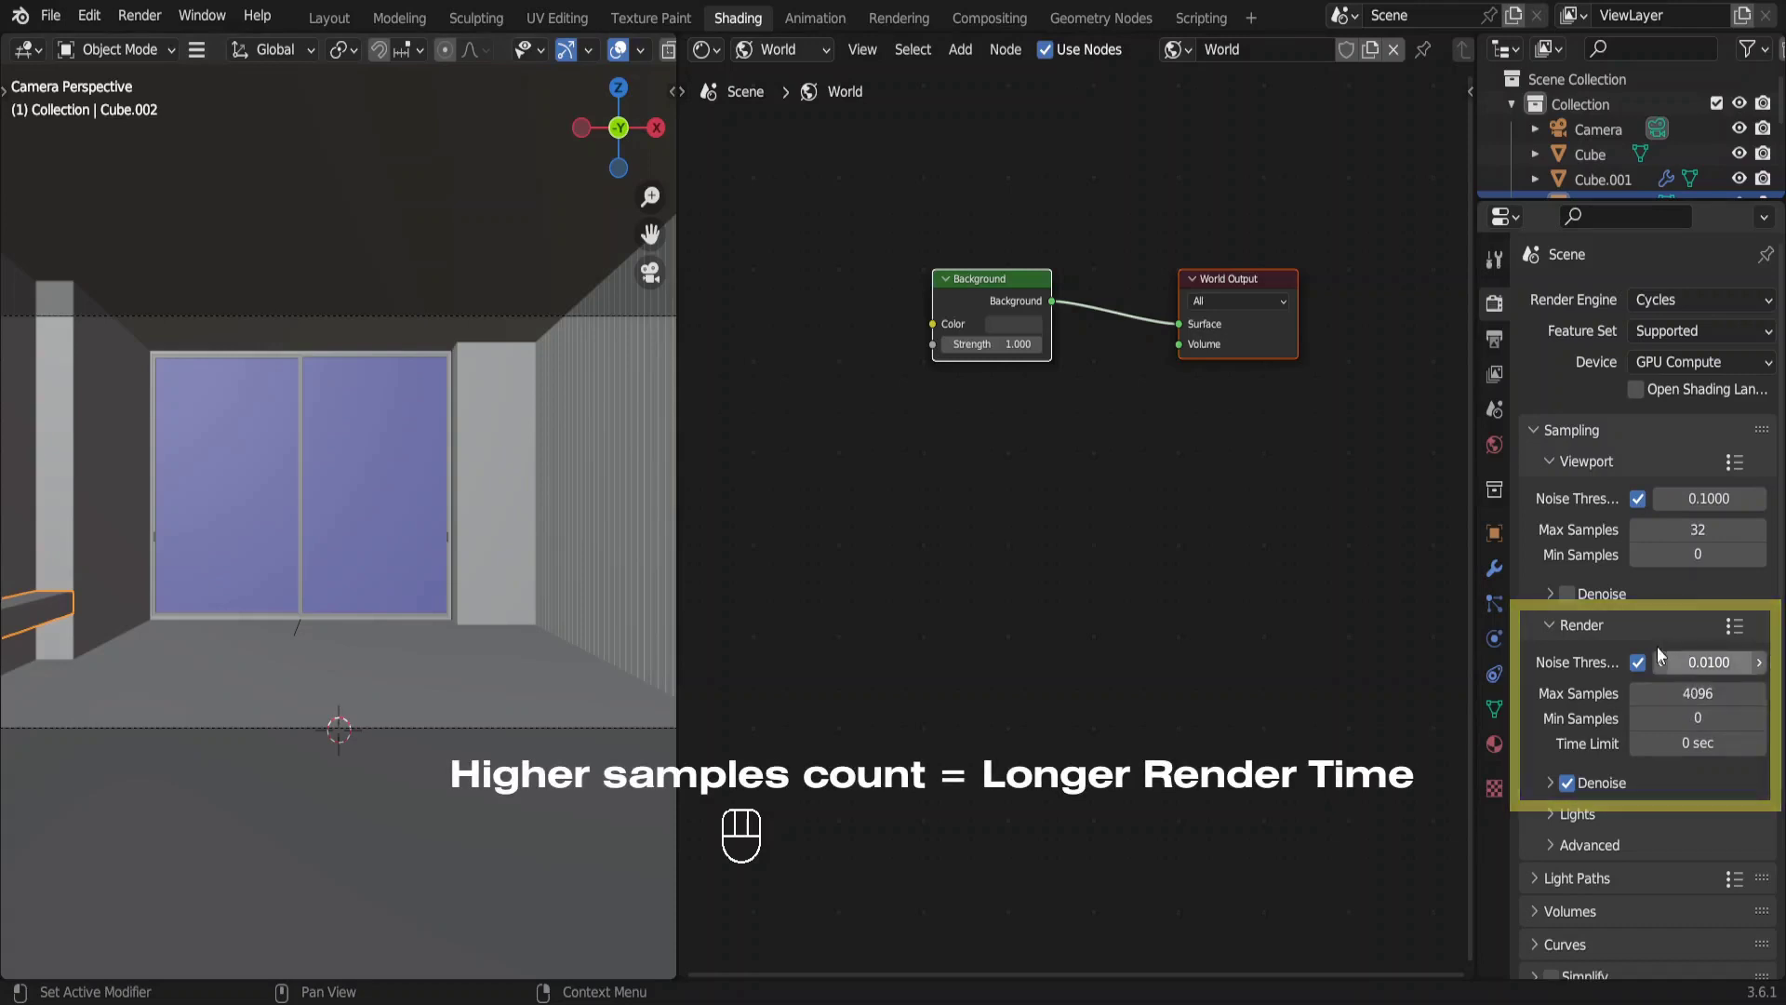
Enable viewport denoising with the start sample set to 32.
left_click(1568, 593)
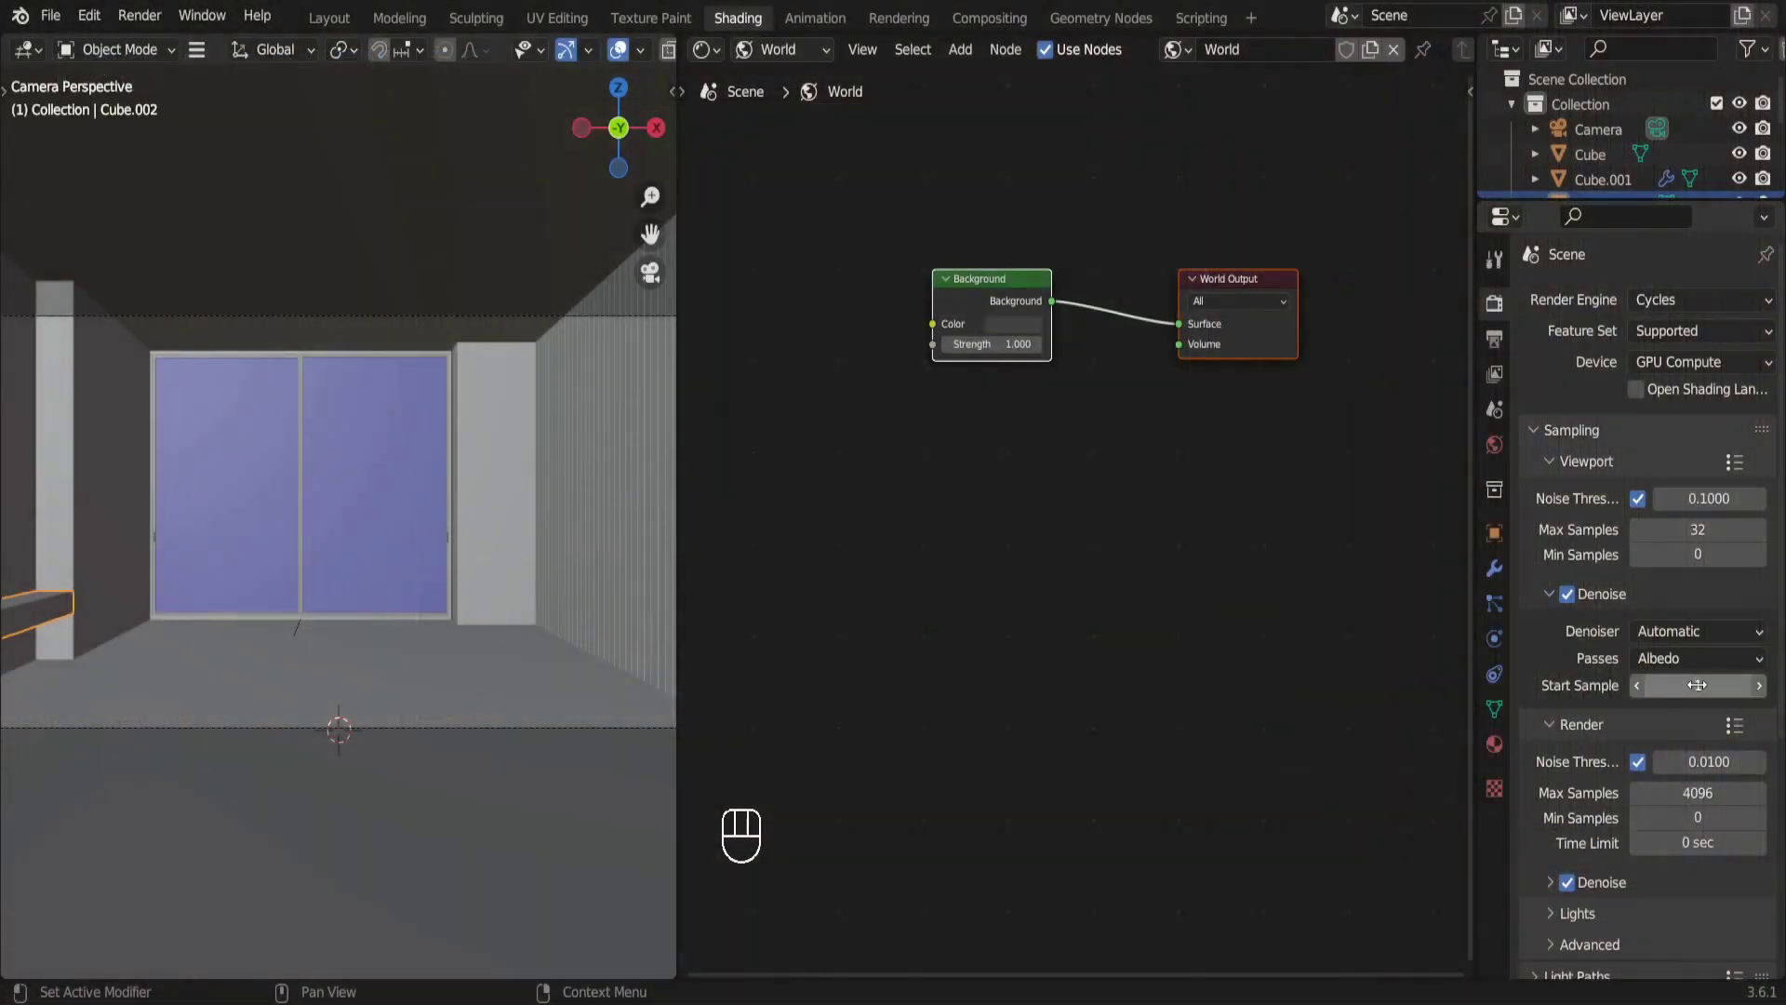
left_click(1699, 686)
type("3")
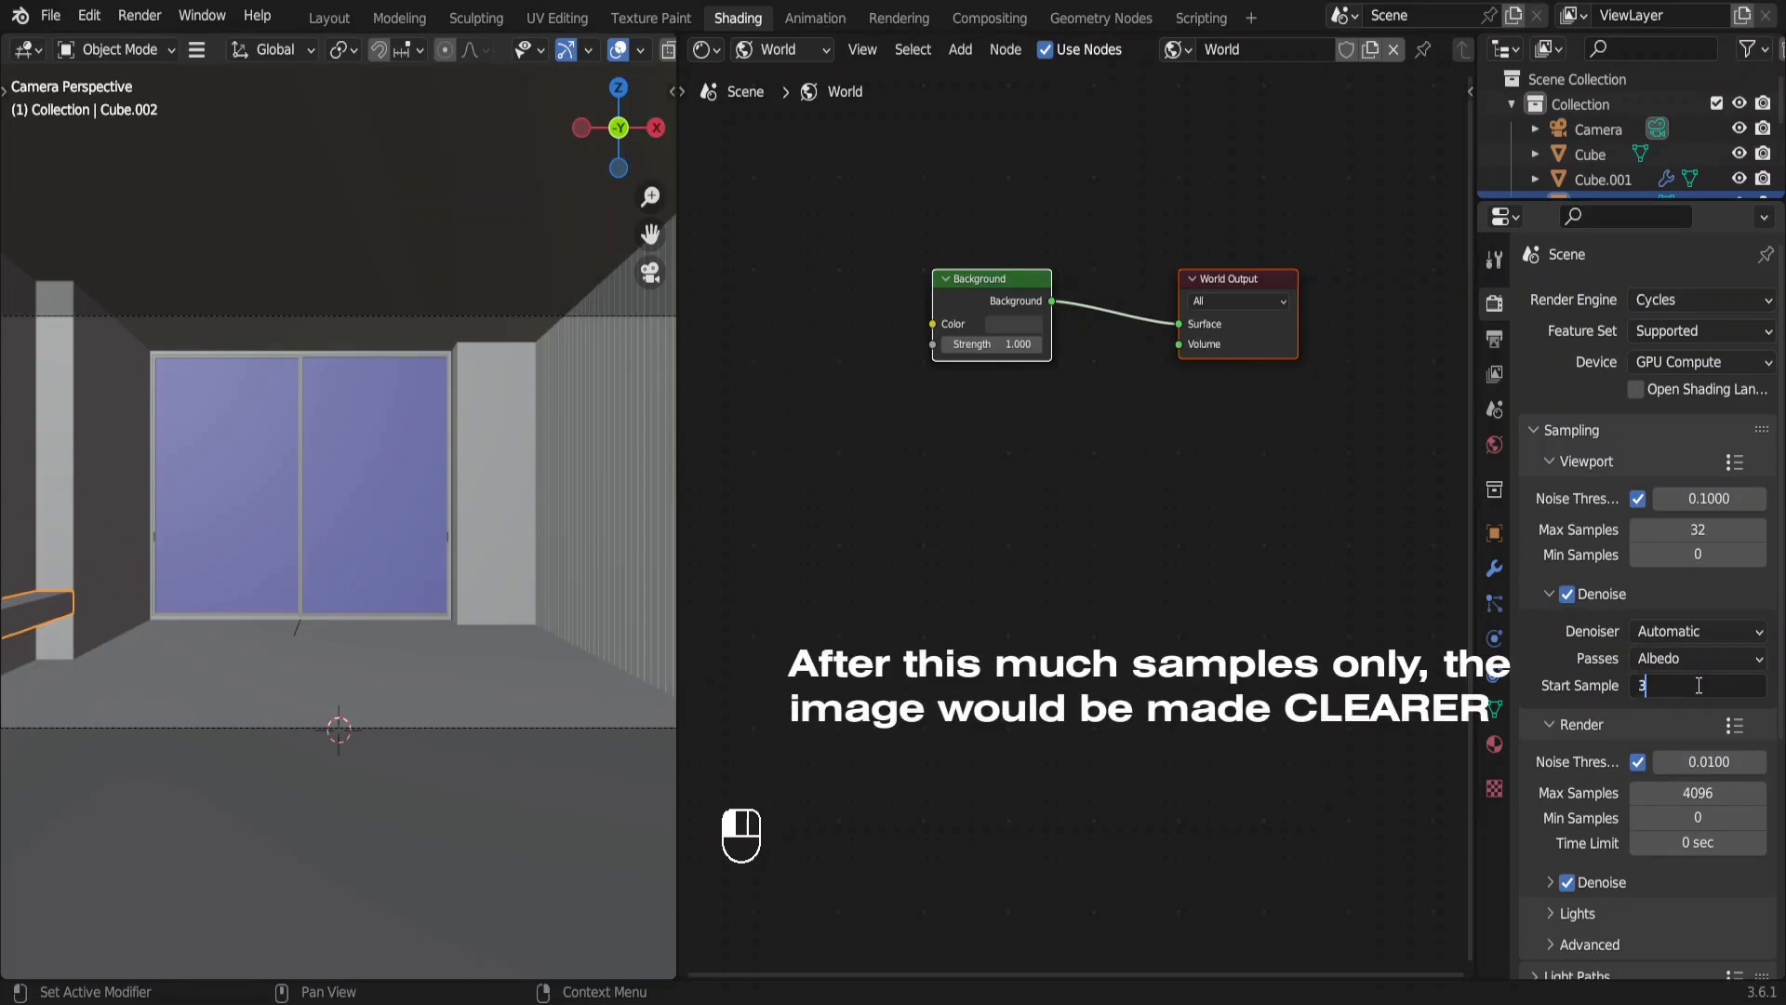
key("Return")
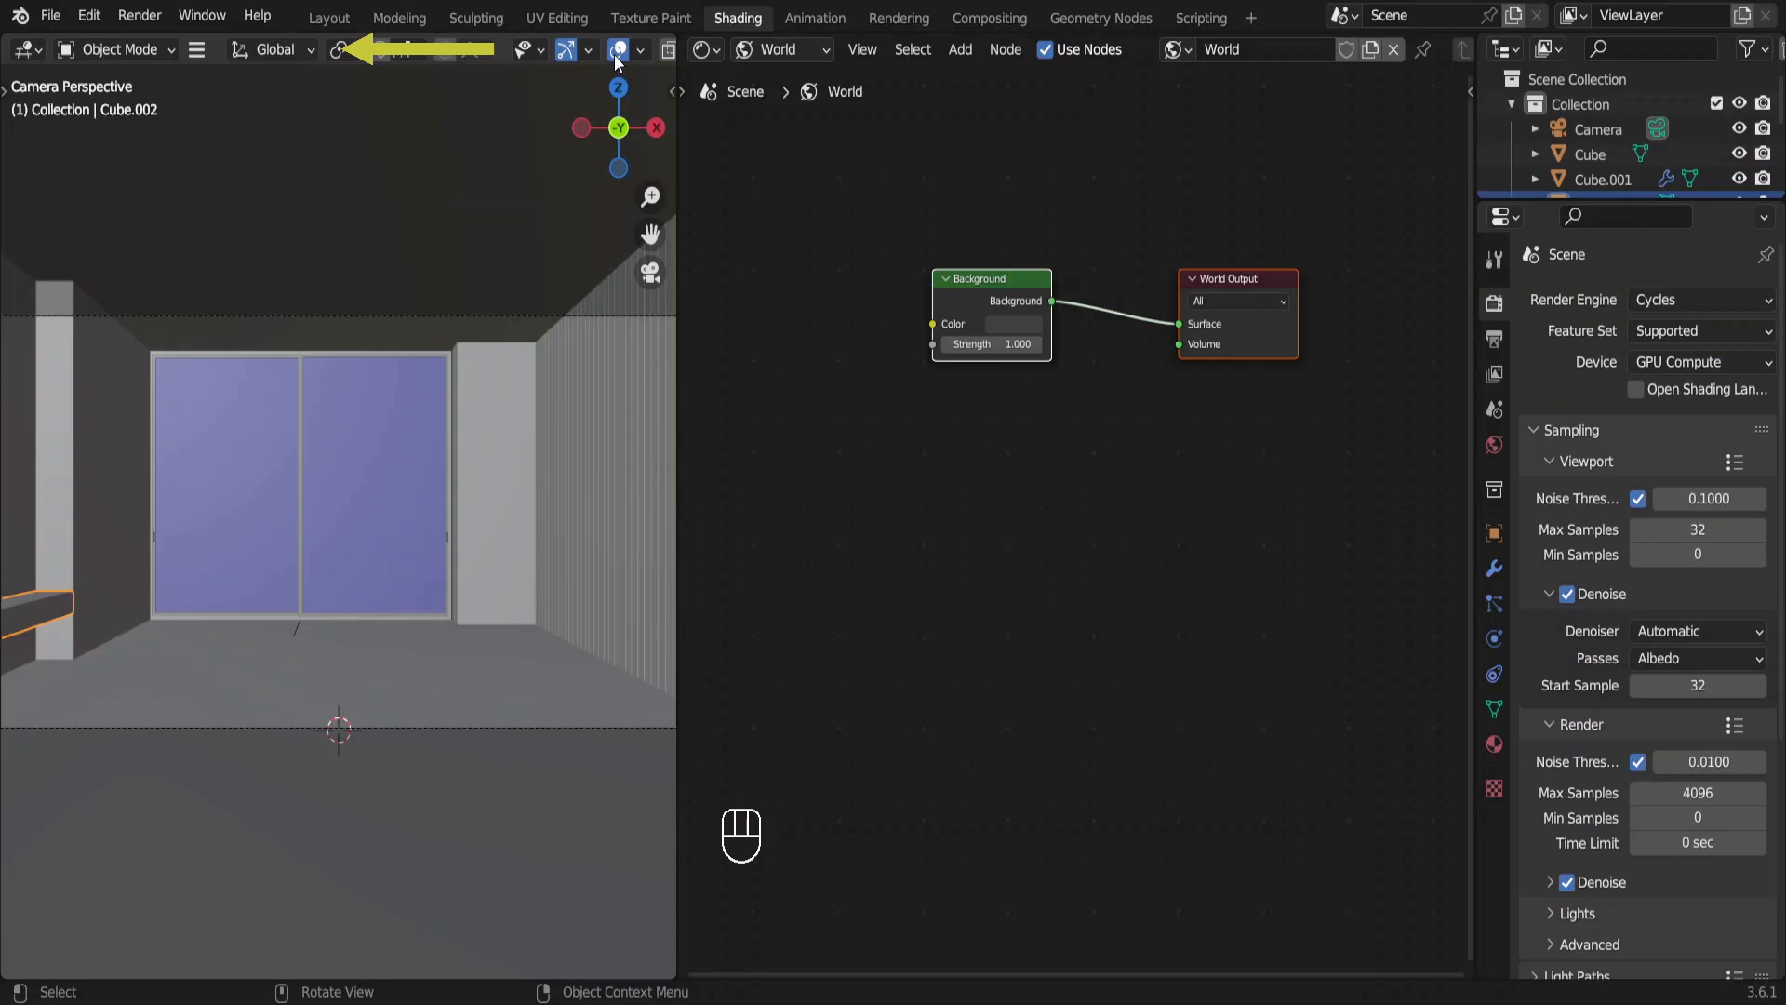
Switch the viewport to Rendered shading for a Cycles preview.
scroll(614, 53, "down", 4)
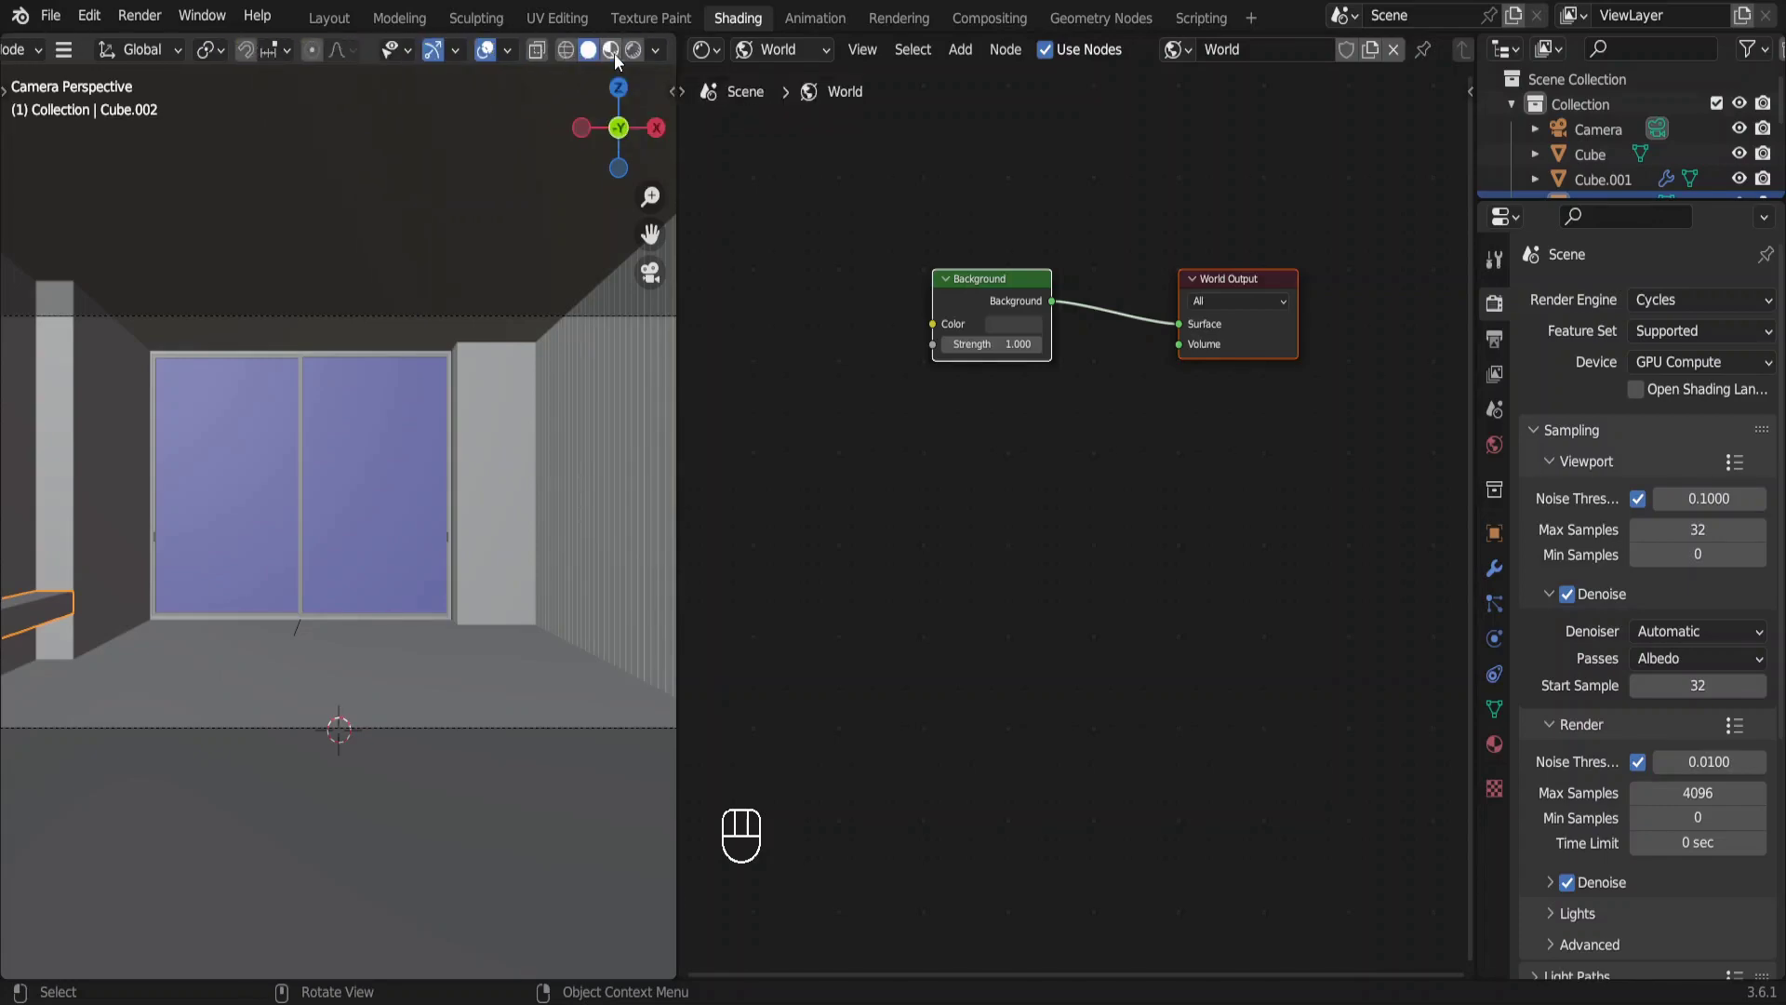
left_click(633, 49)
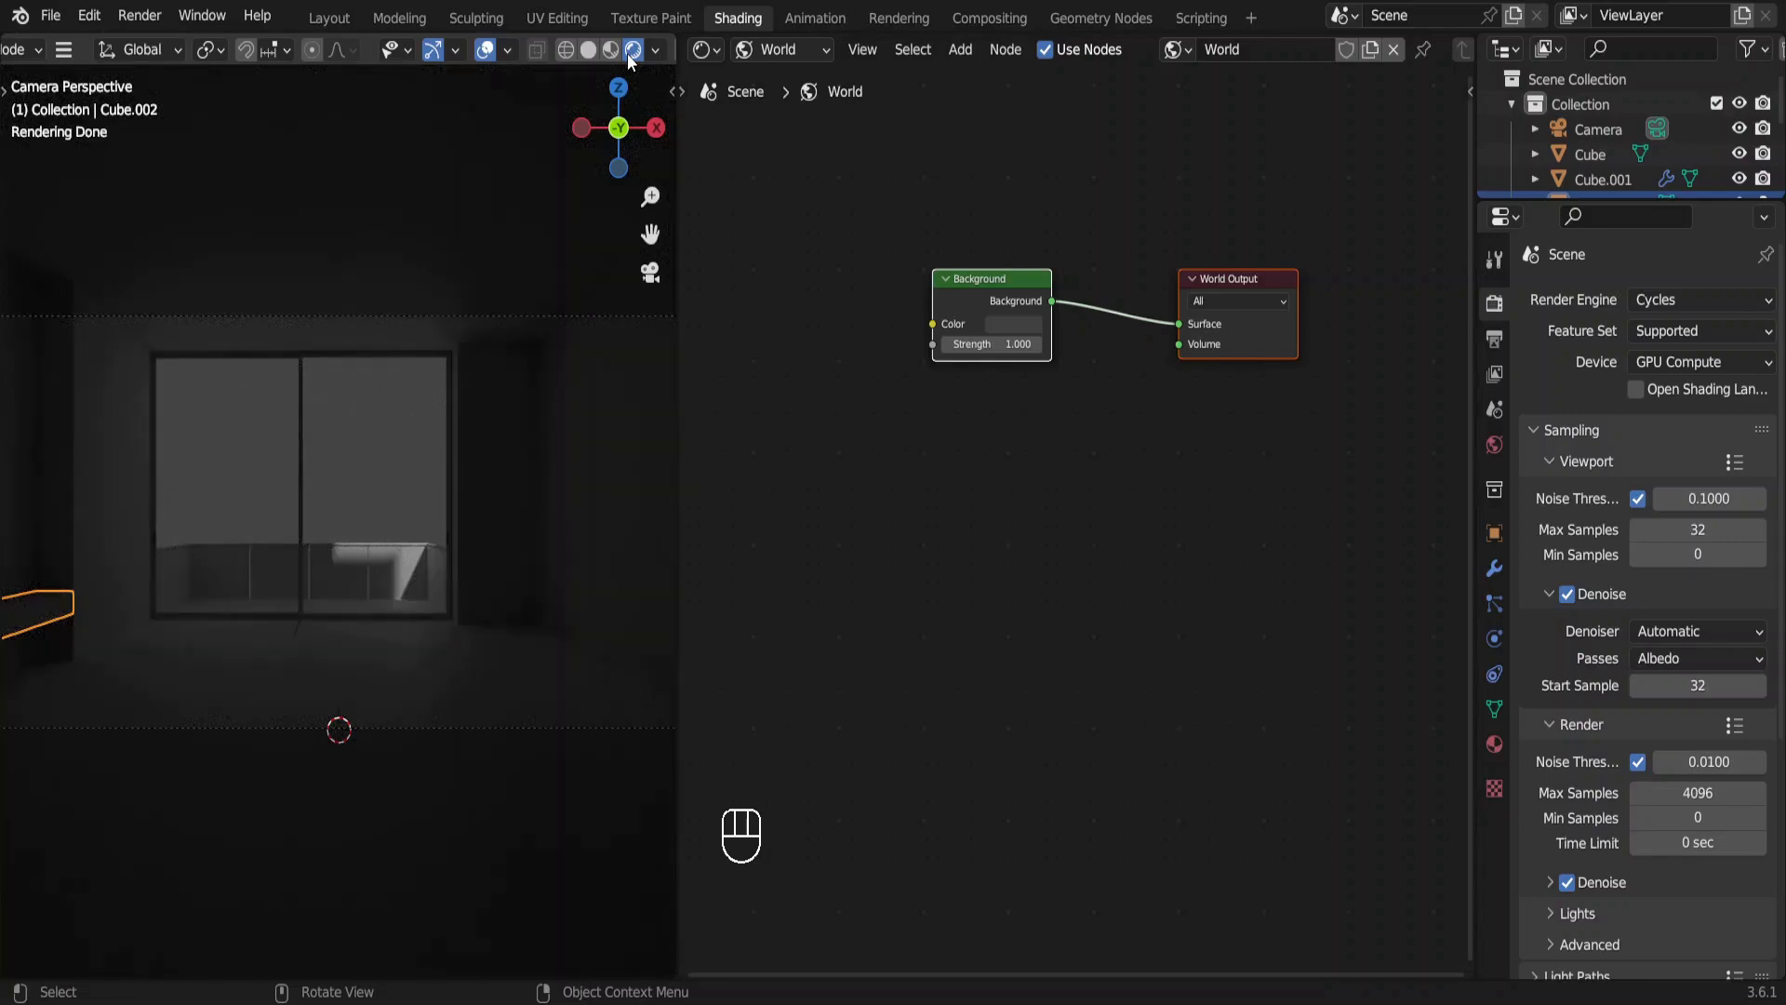
scroll(1708, 132, "down", 5)
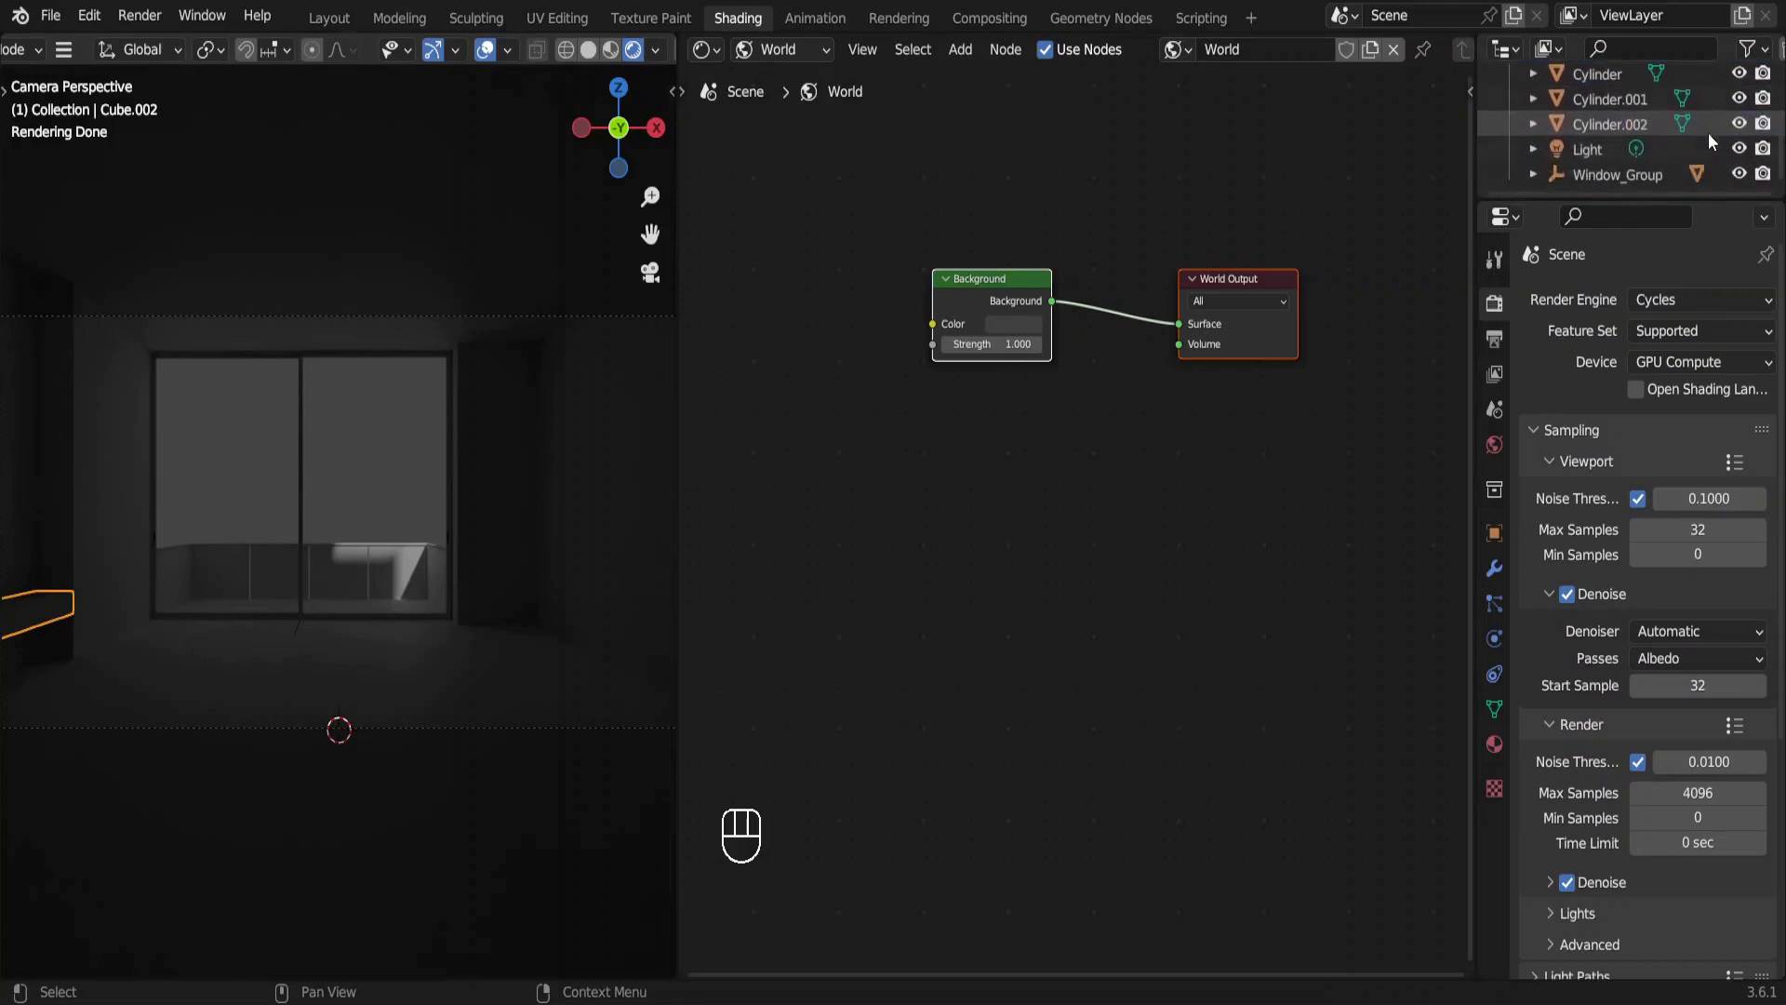
Select the Light and move it further right beside the box.
left_click(1597, 146)
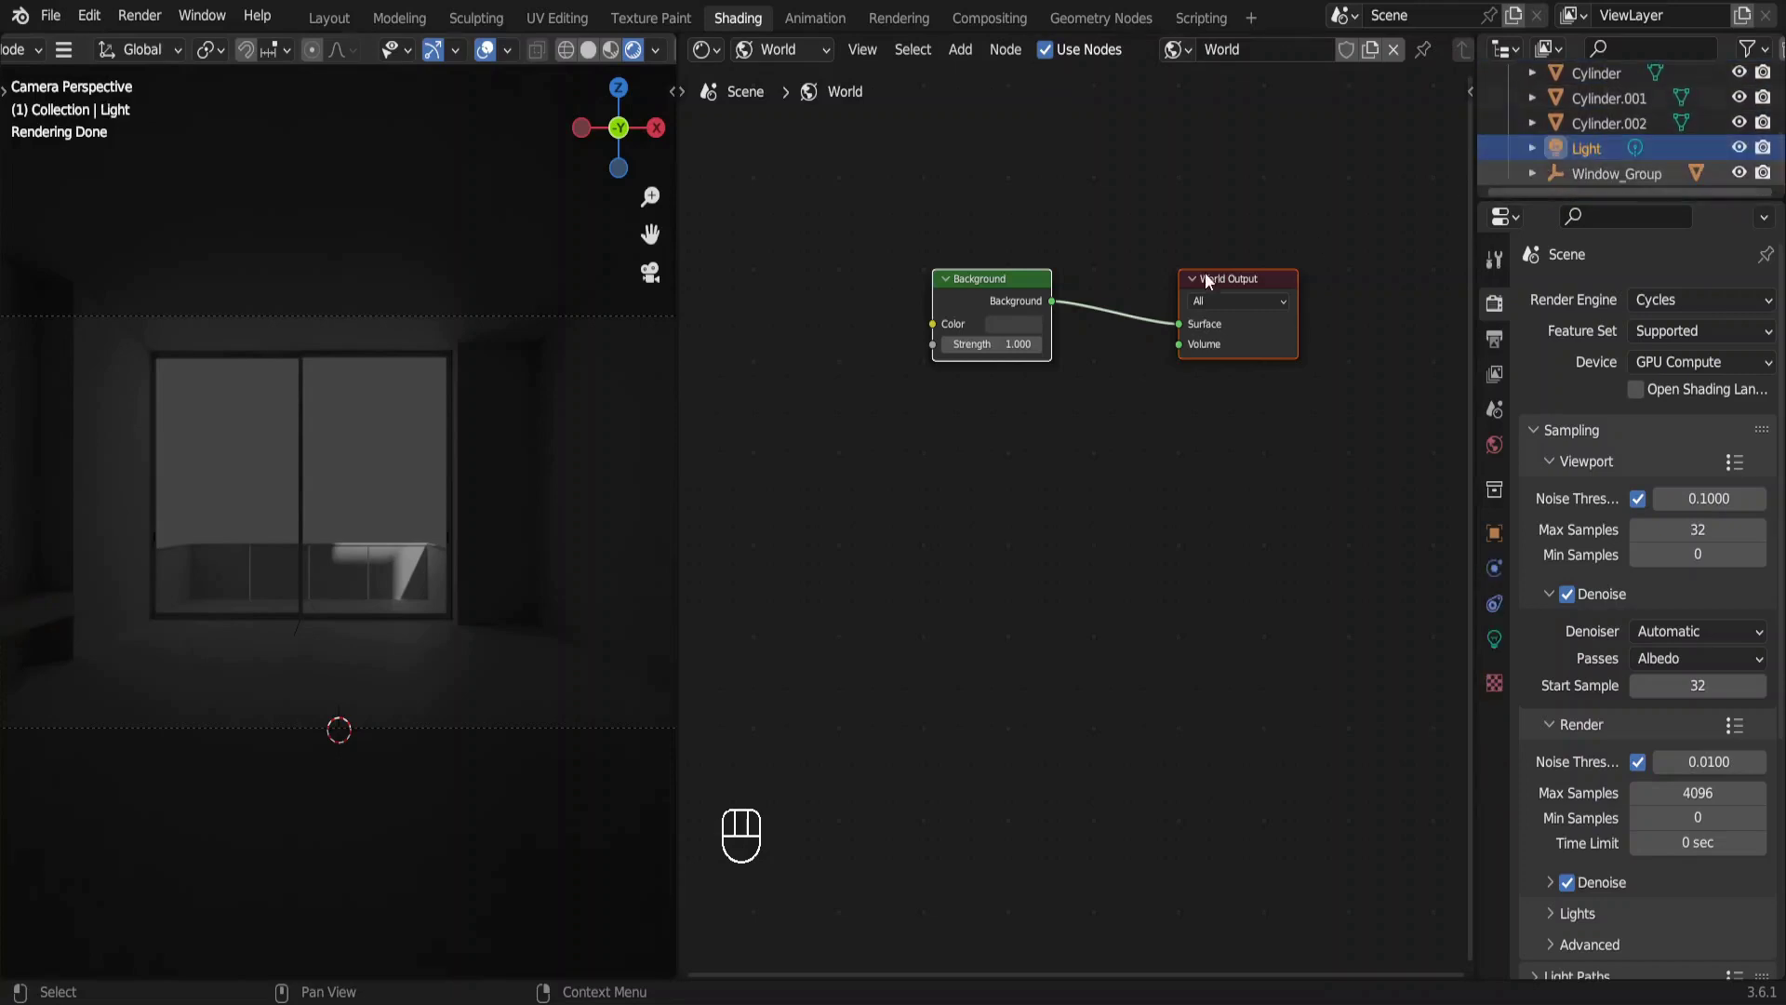
key("g")
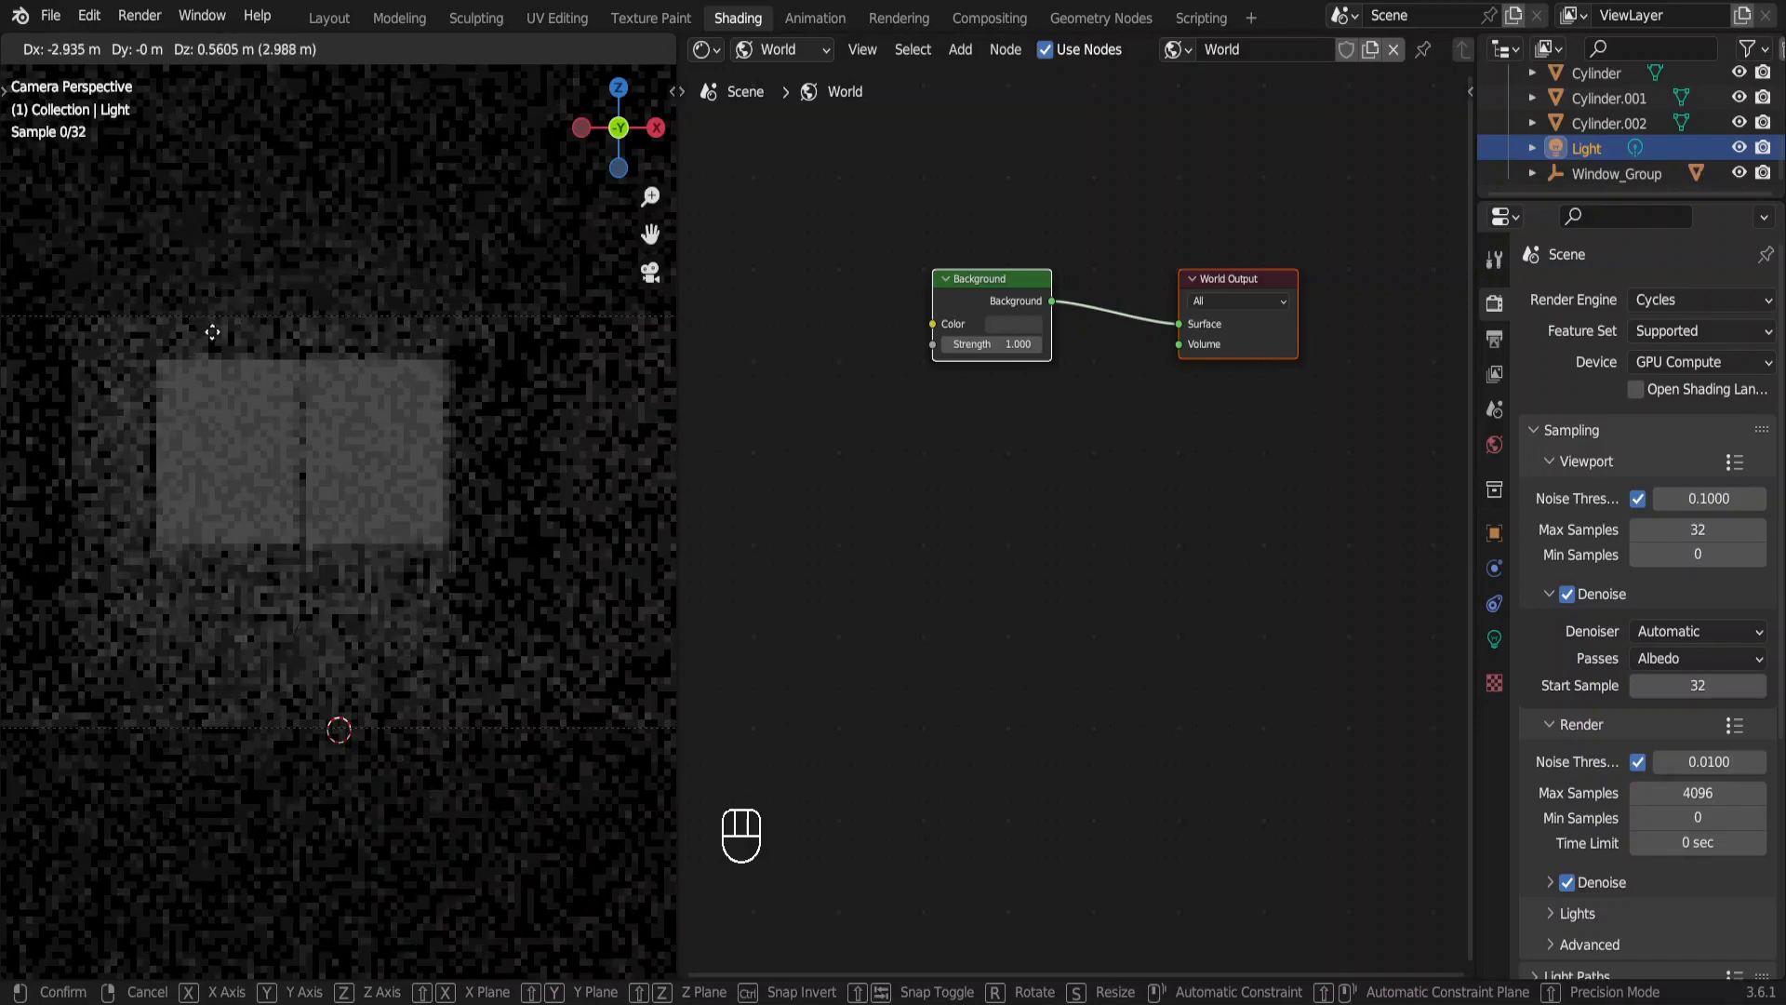
key("Escape")
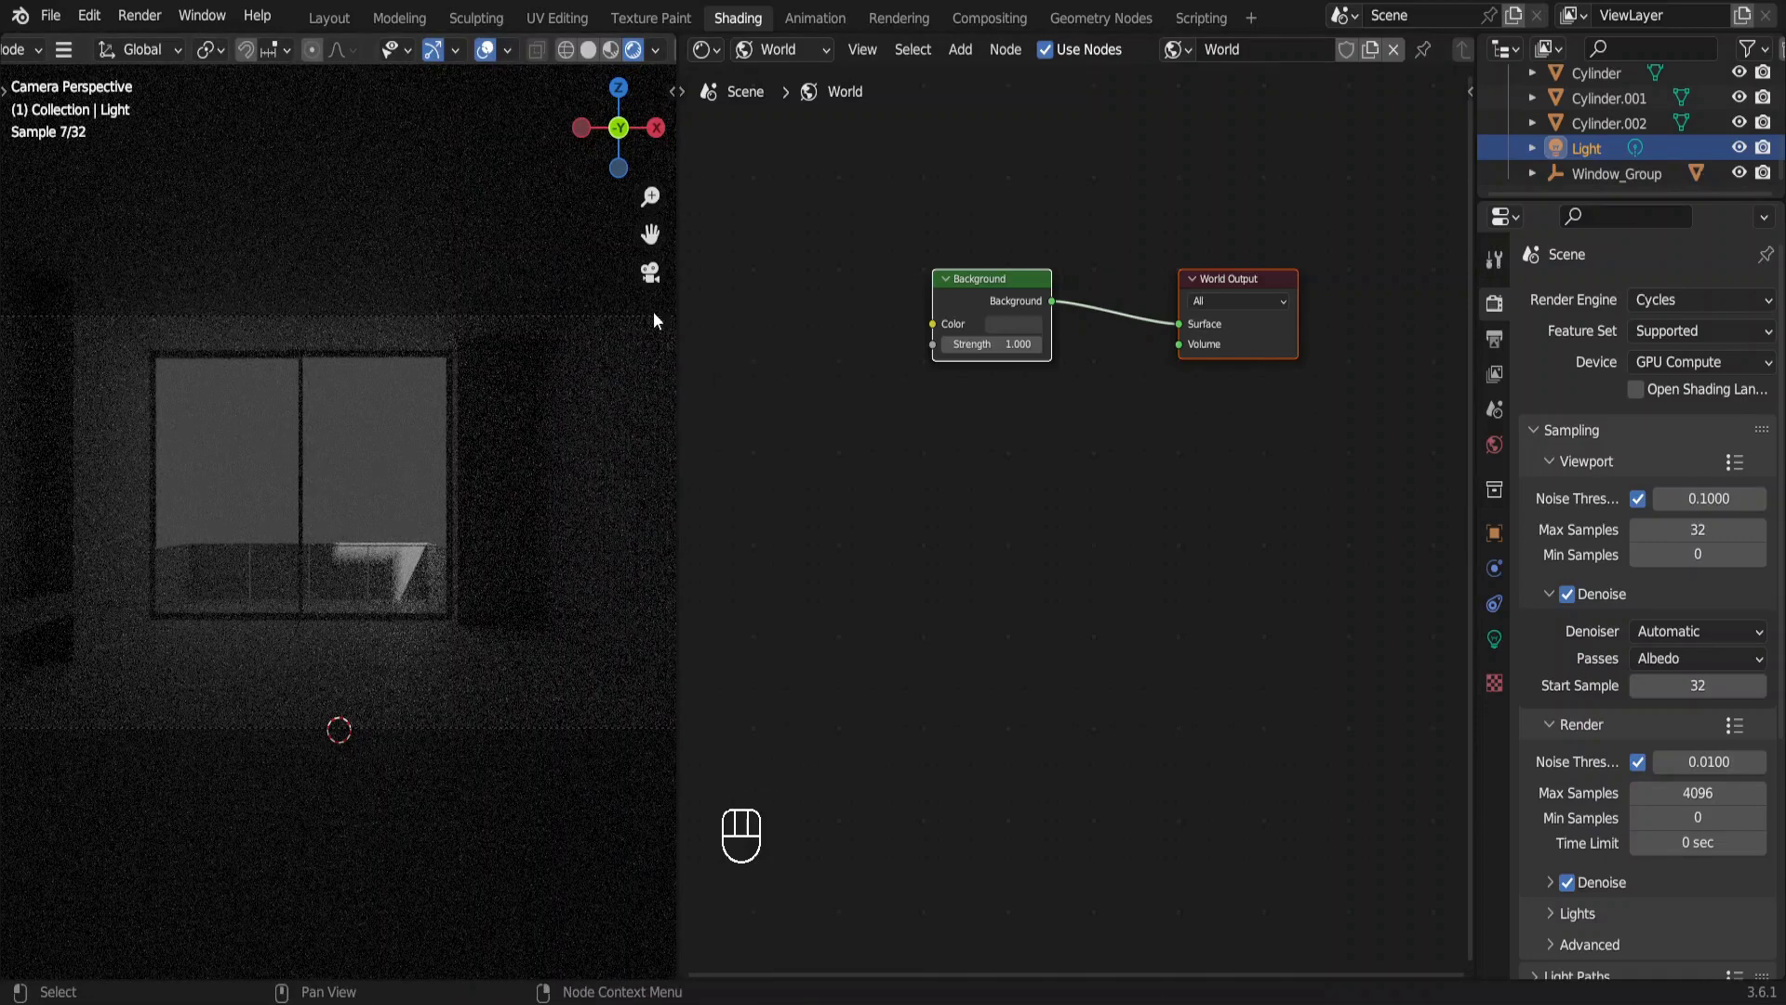
middle_click_drag(583, 288, 378, 419)
key("g")
key("Escape")
key("g")
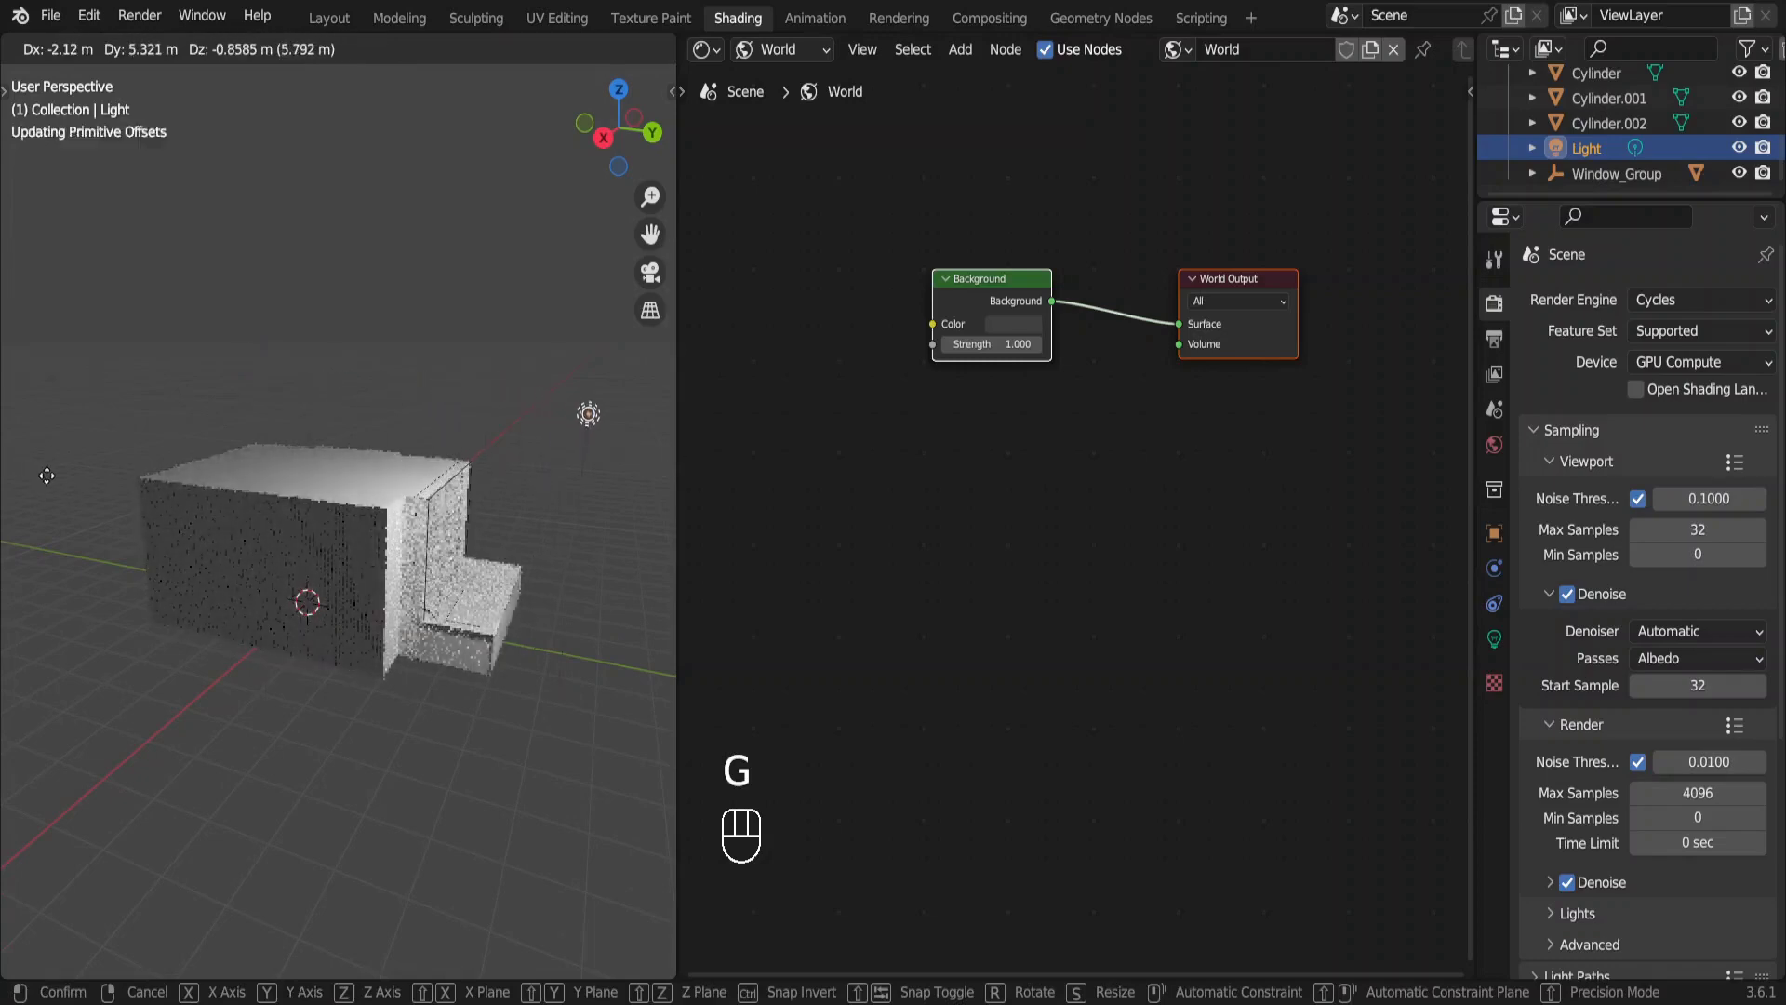
left_click(82, 488)
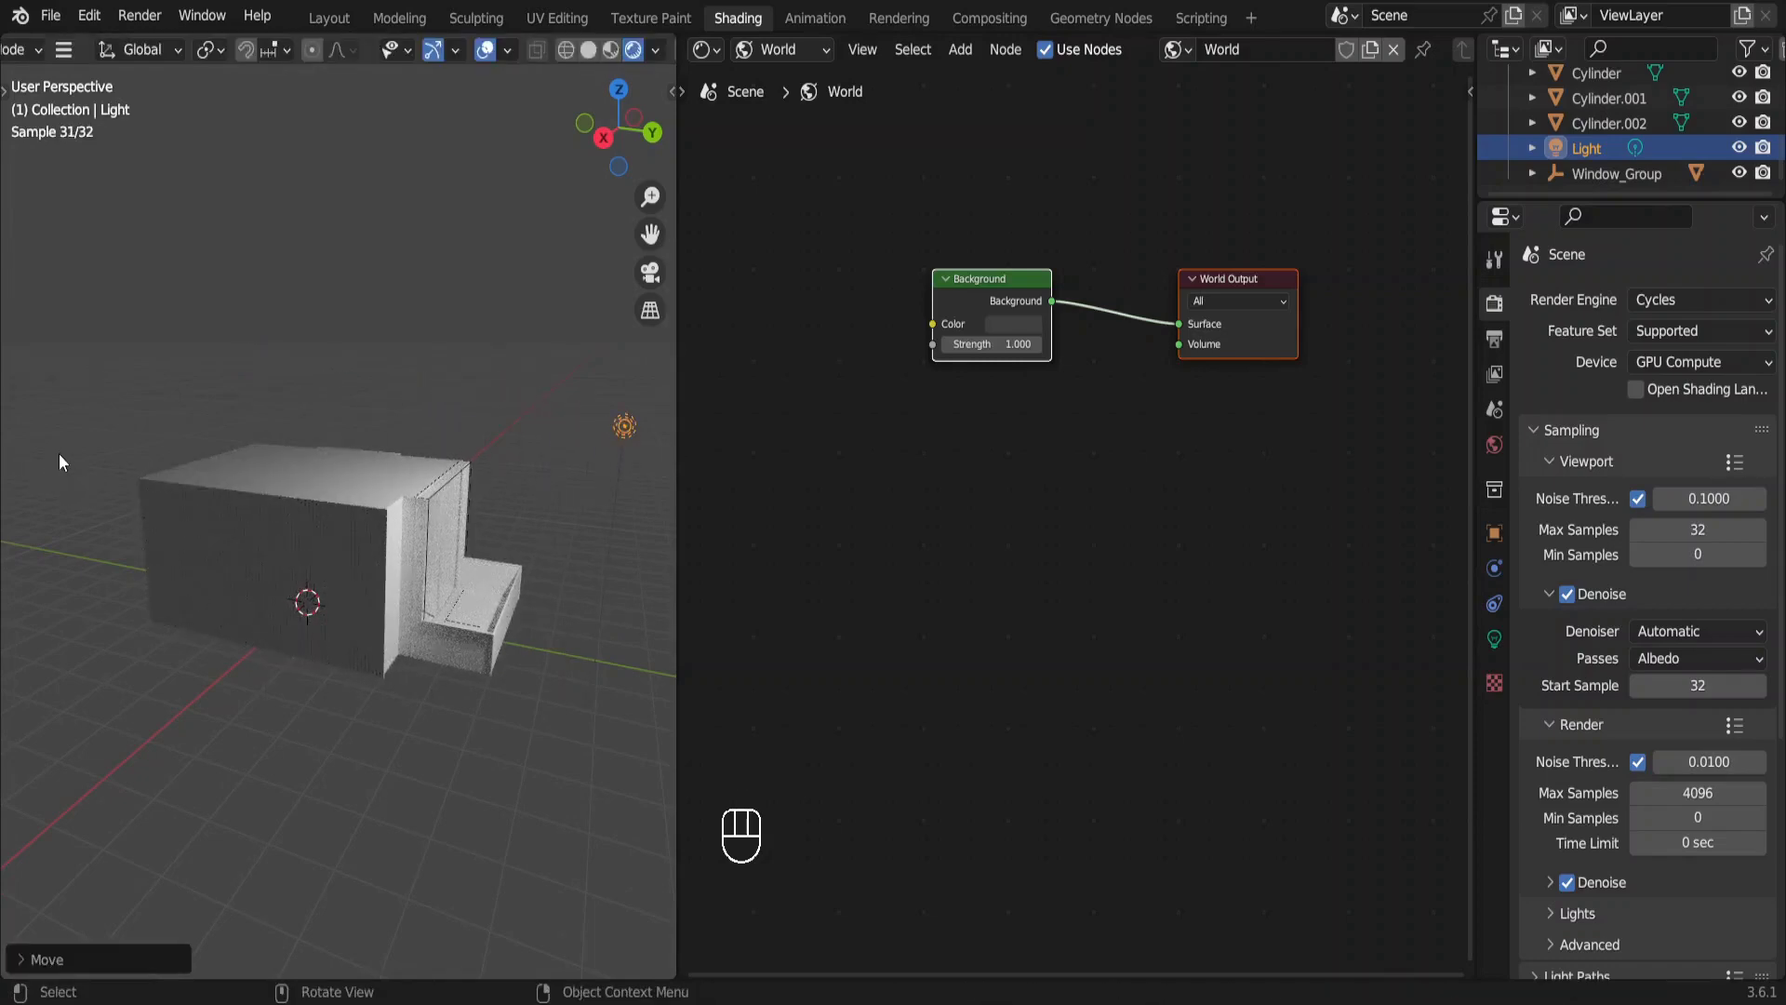
Delete the Light, set the Background colour Value to 1.0, and draw a Ctrl+B render region around the room.
key("KP_0")
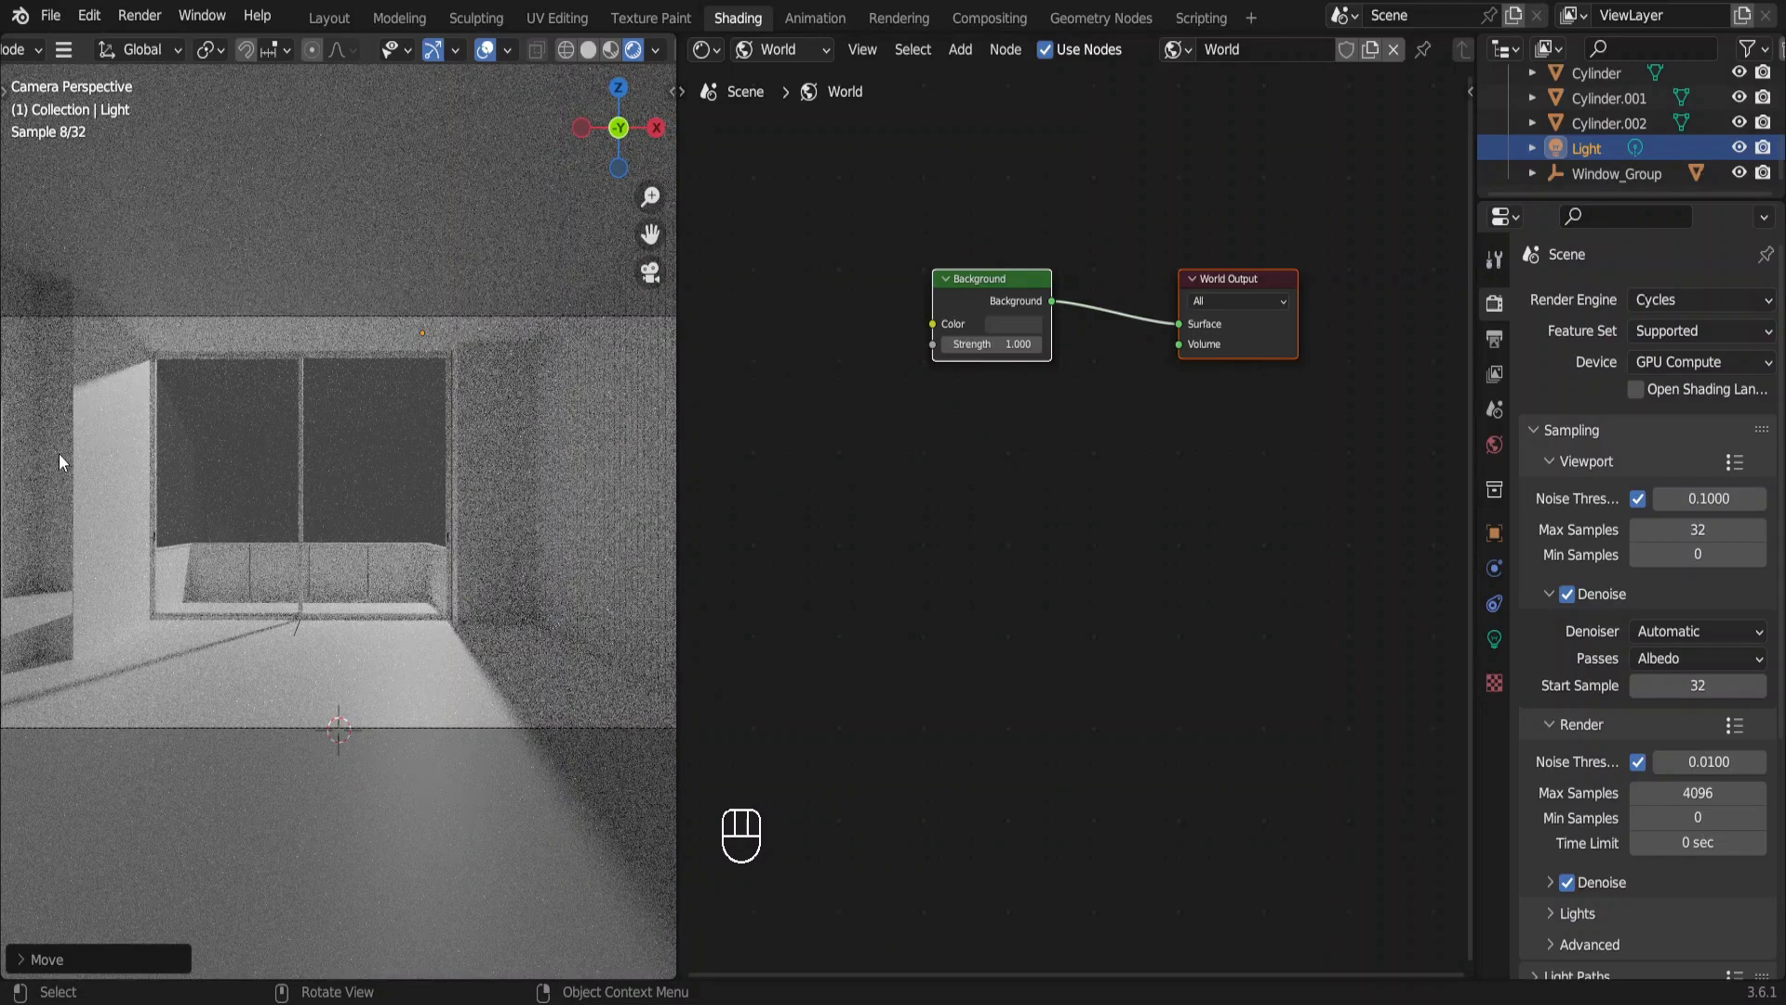
key("Delete")
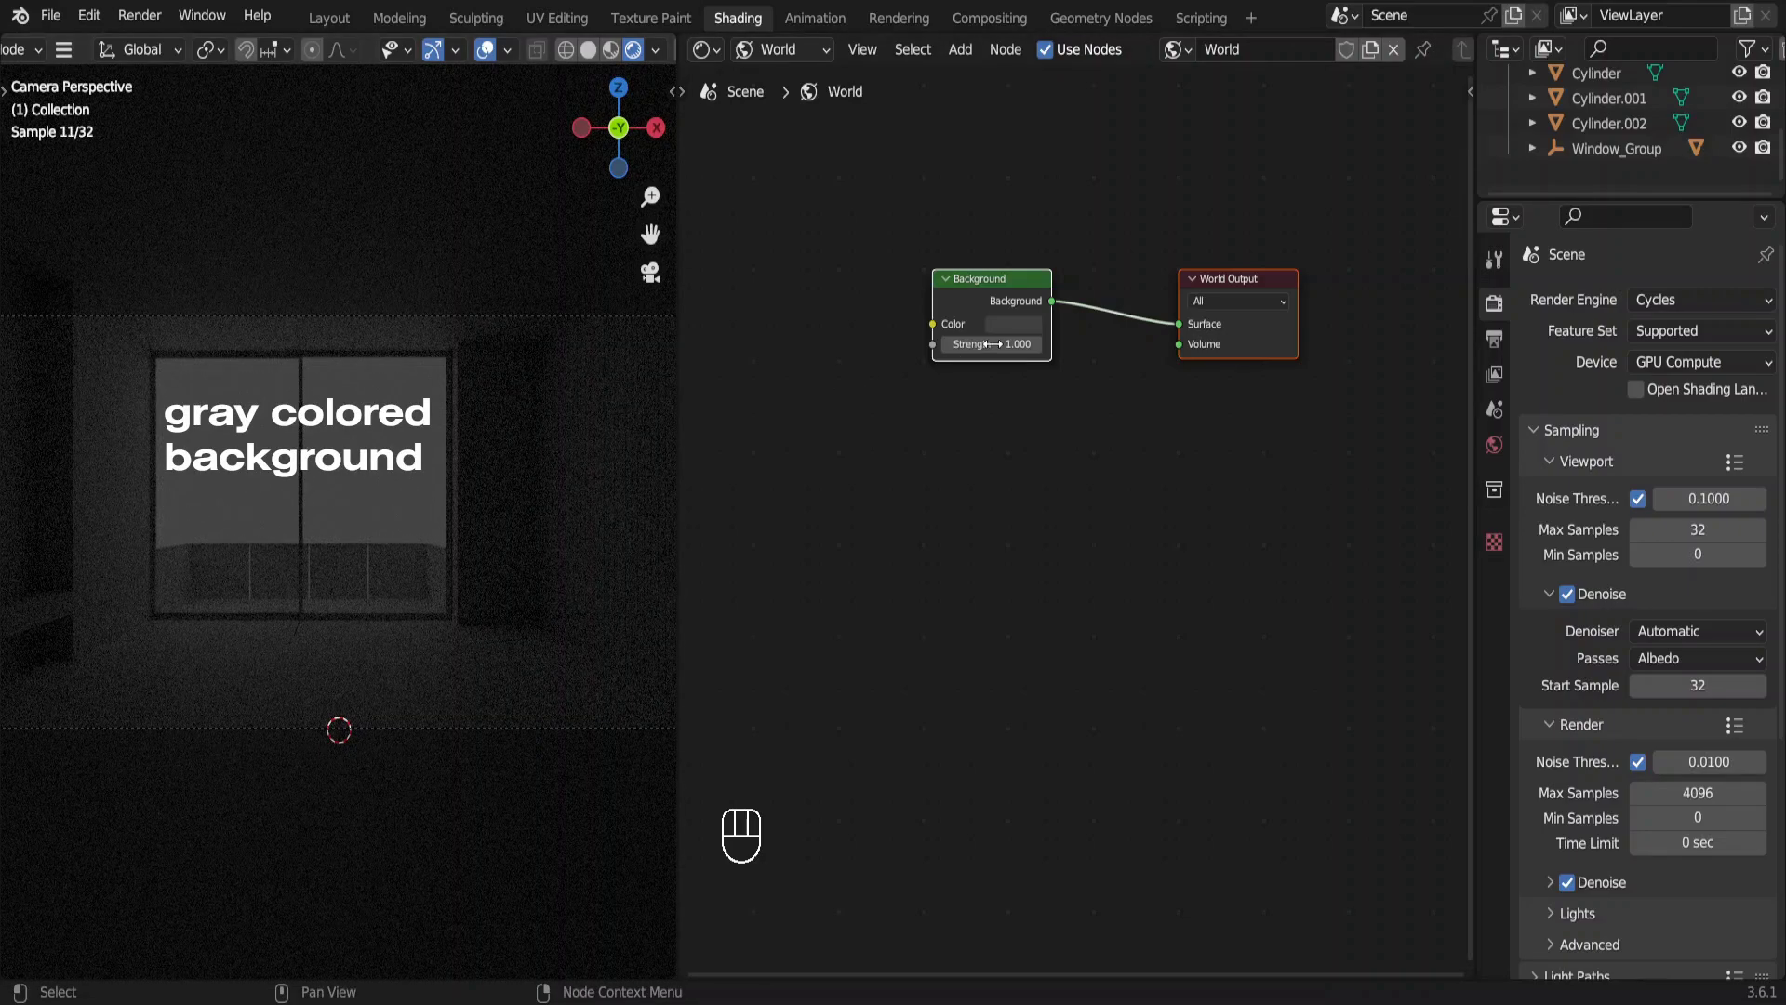
left_click(1013, 325)
left_click_drag(1134, 140, 1135, 61)
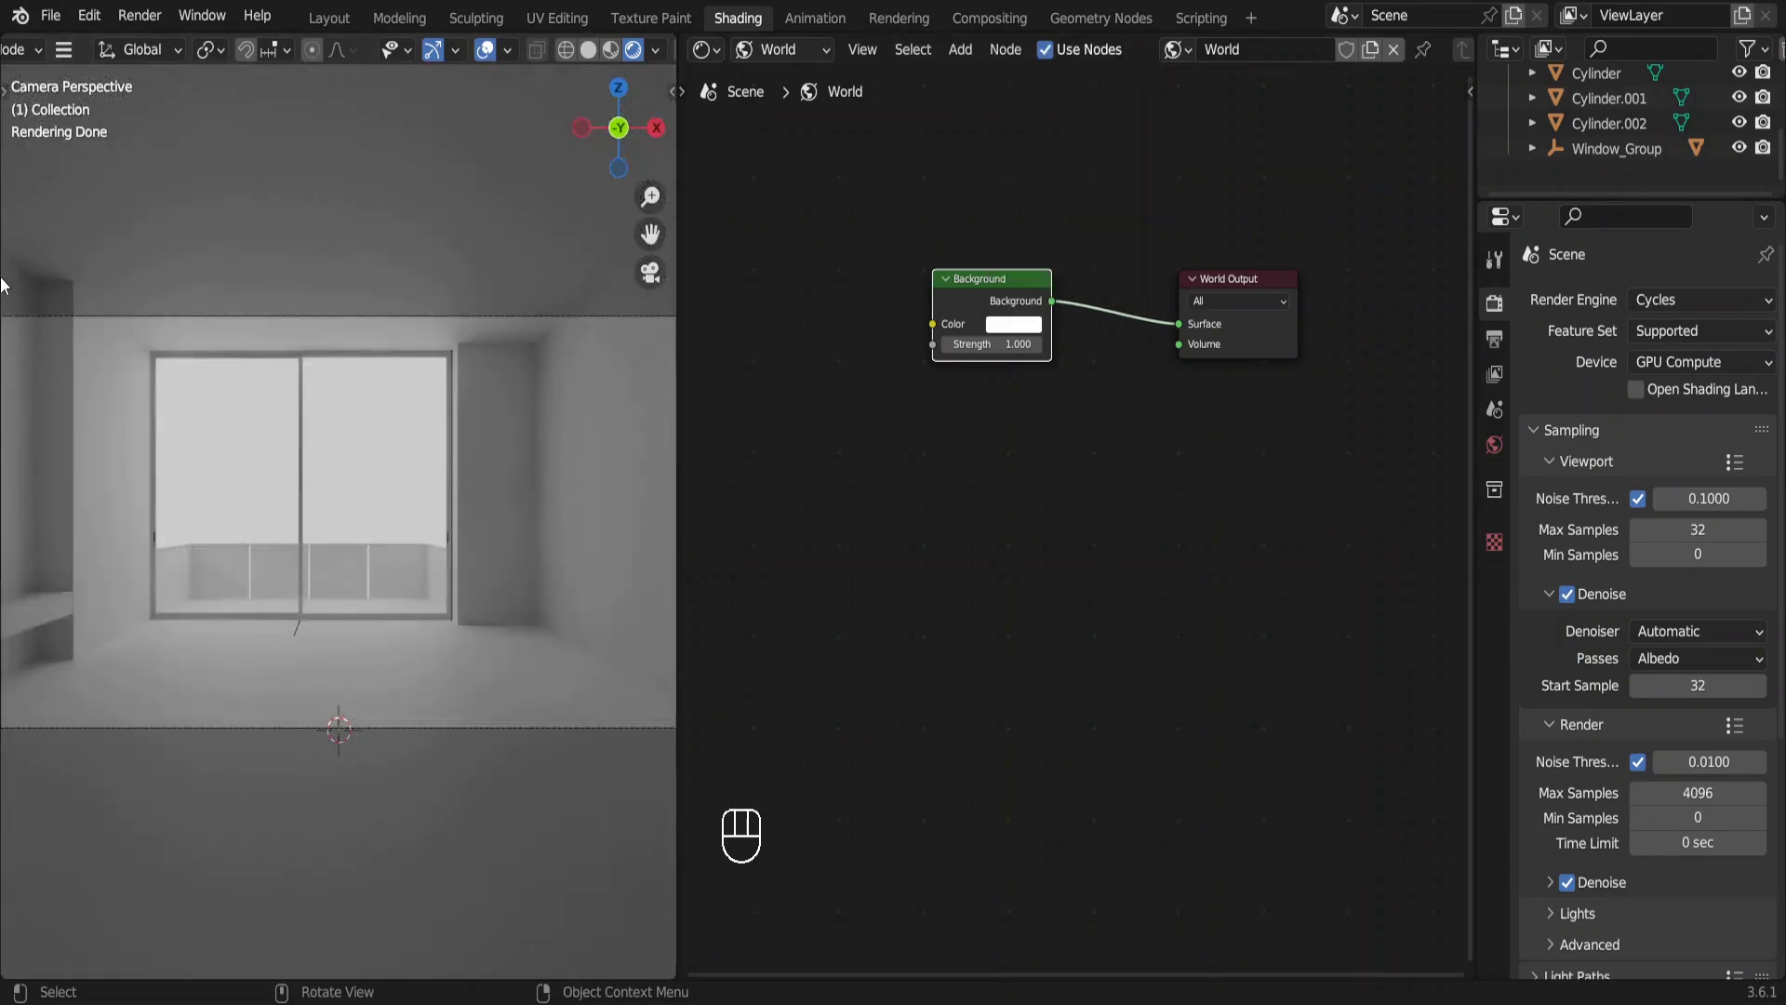
key("ctrl+b")
left_click_drag(2, 276, 720, 759)
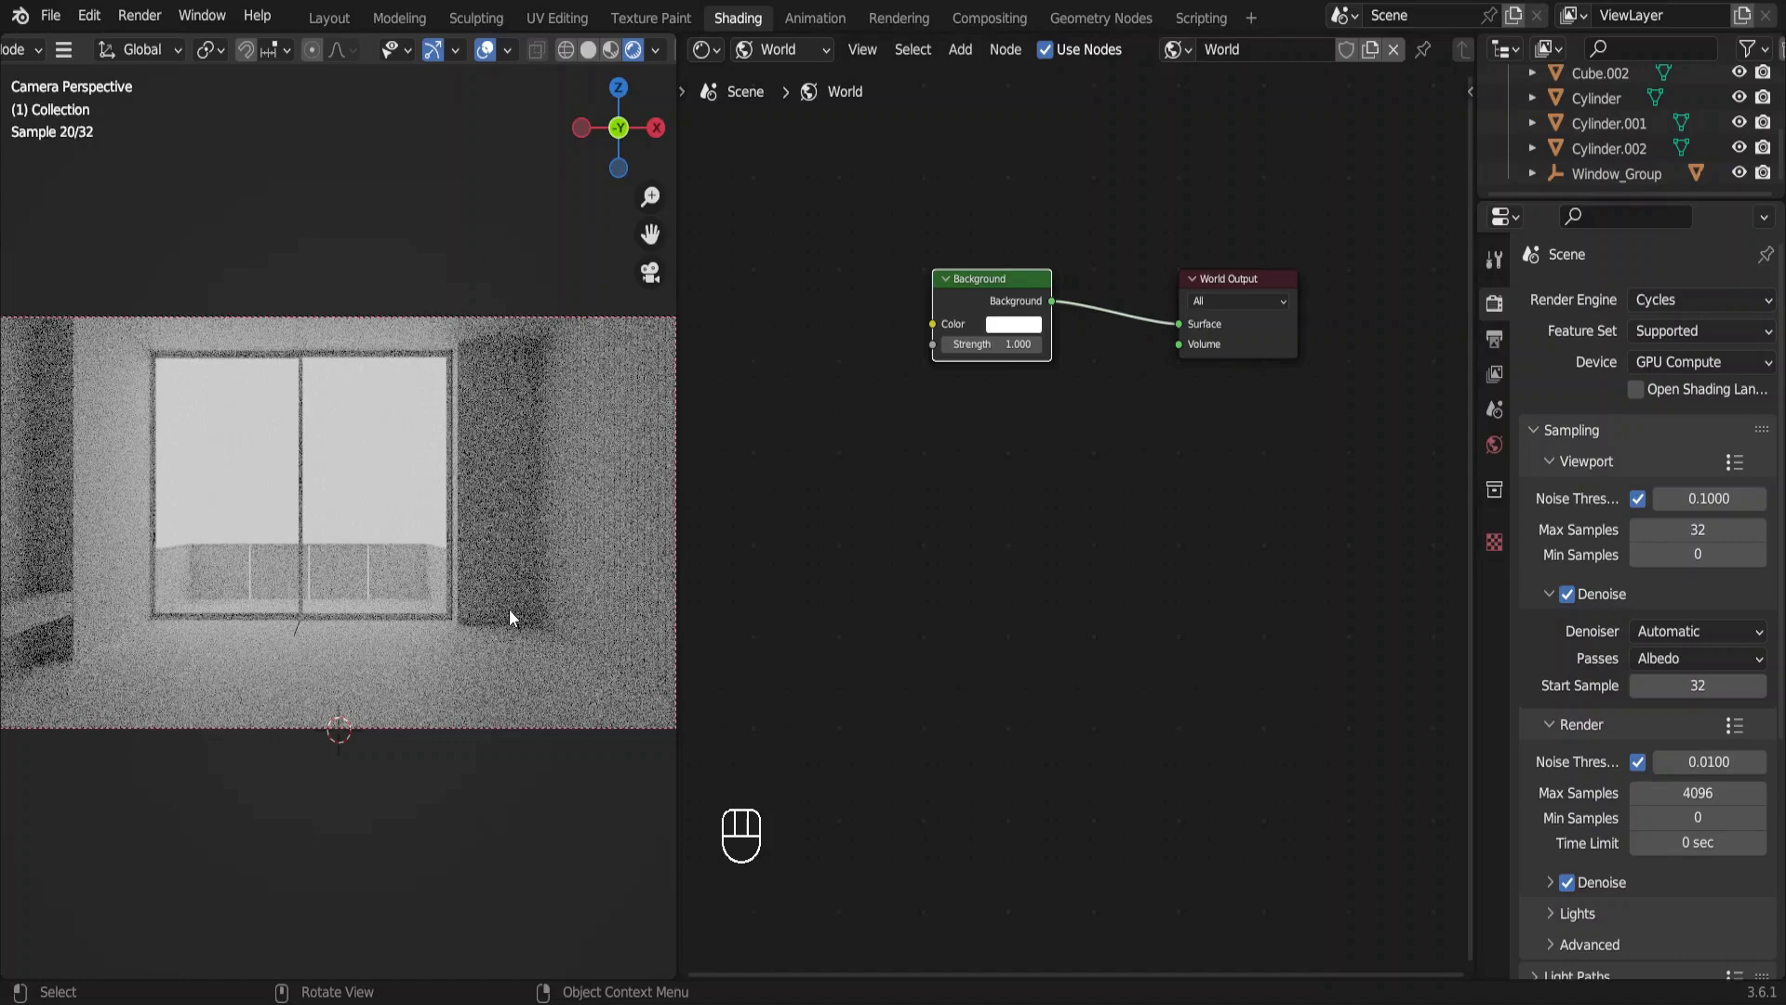
Link an Environment Texture node into the Background's Color input and open its HDRI image browser.
middle_click_drag(934, 466, 1080, 534)
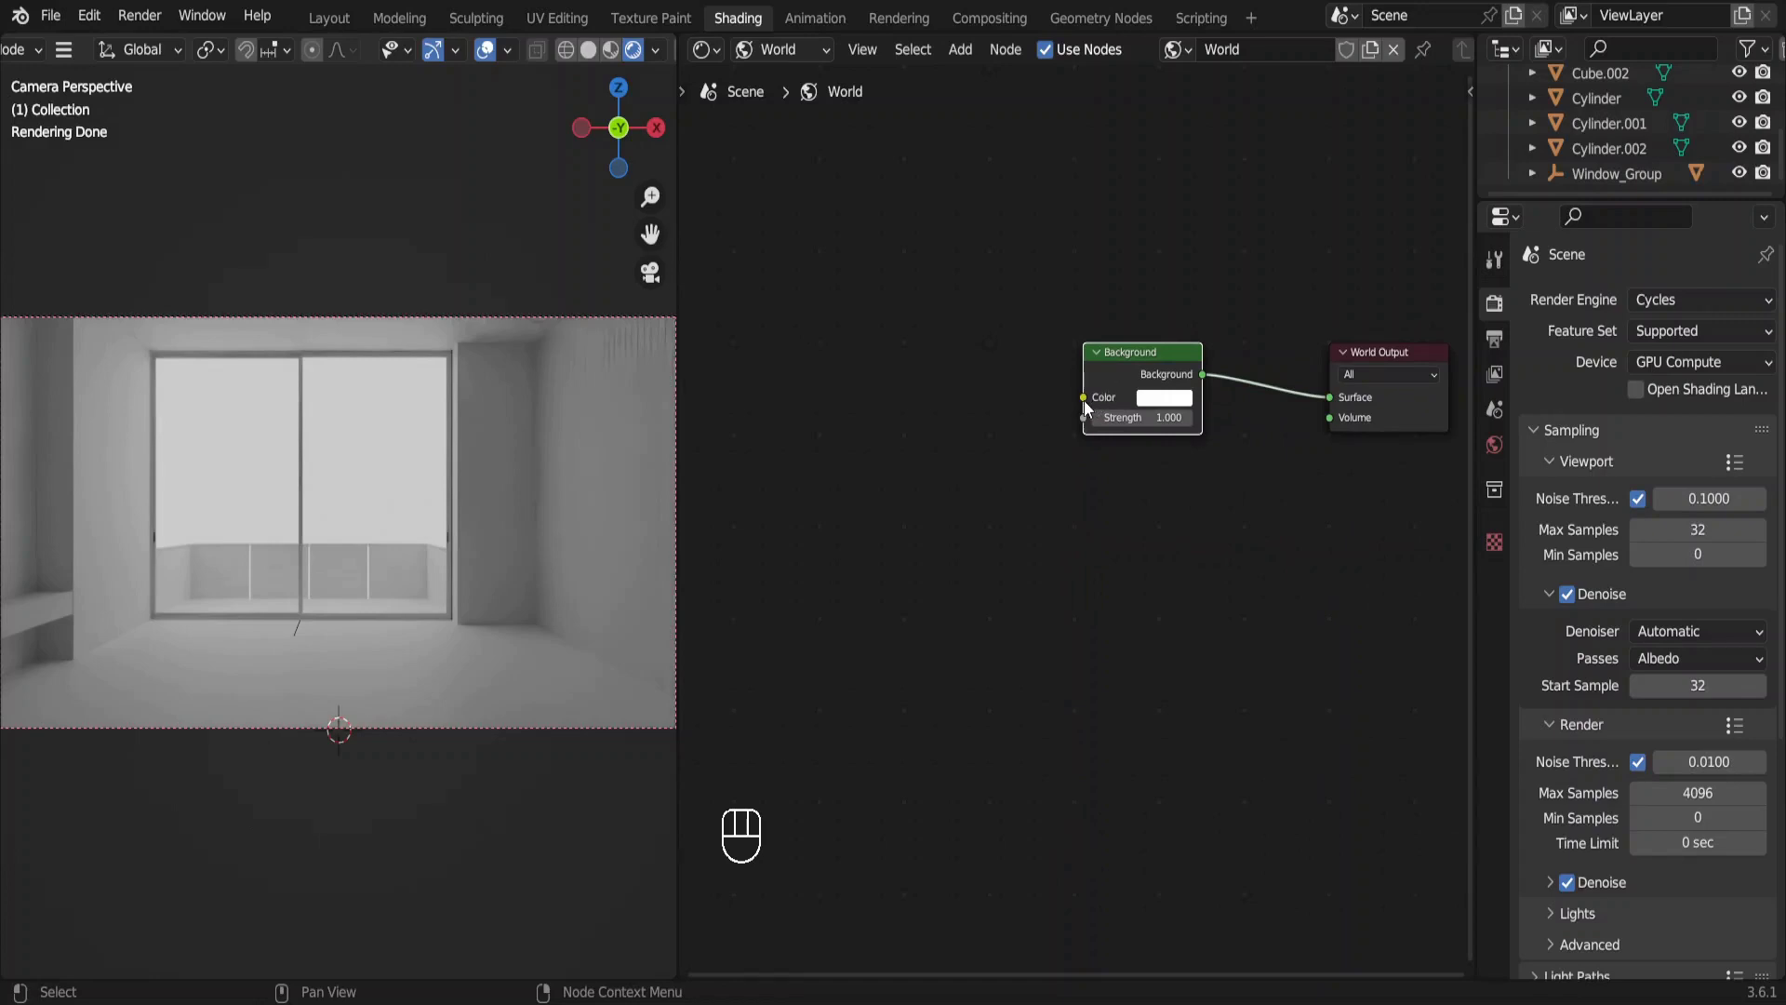
left_click_drag(1084, 396, 994, 386)
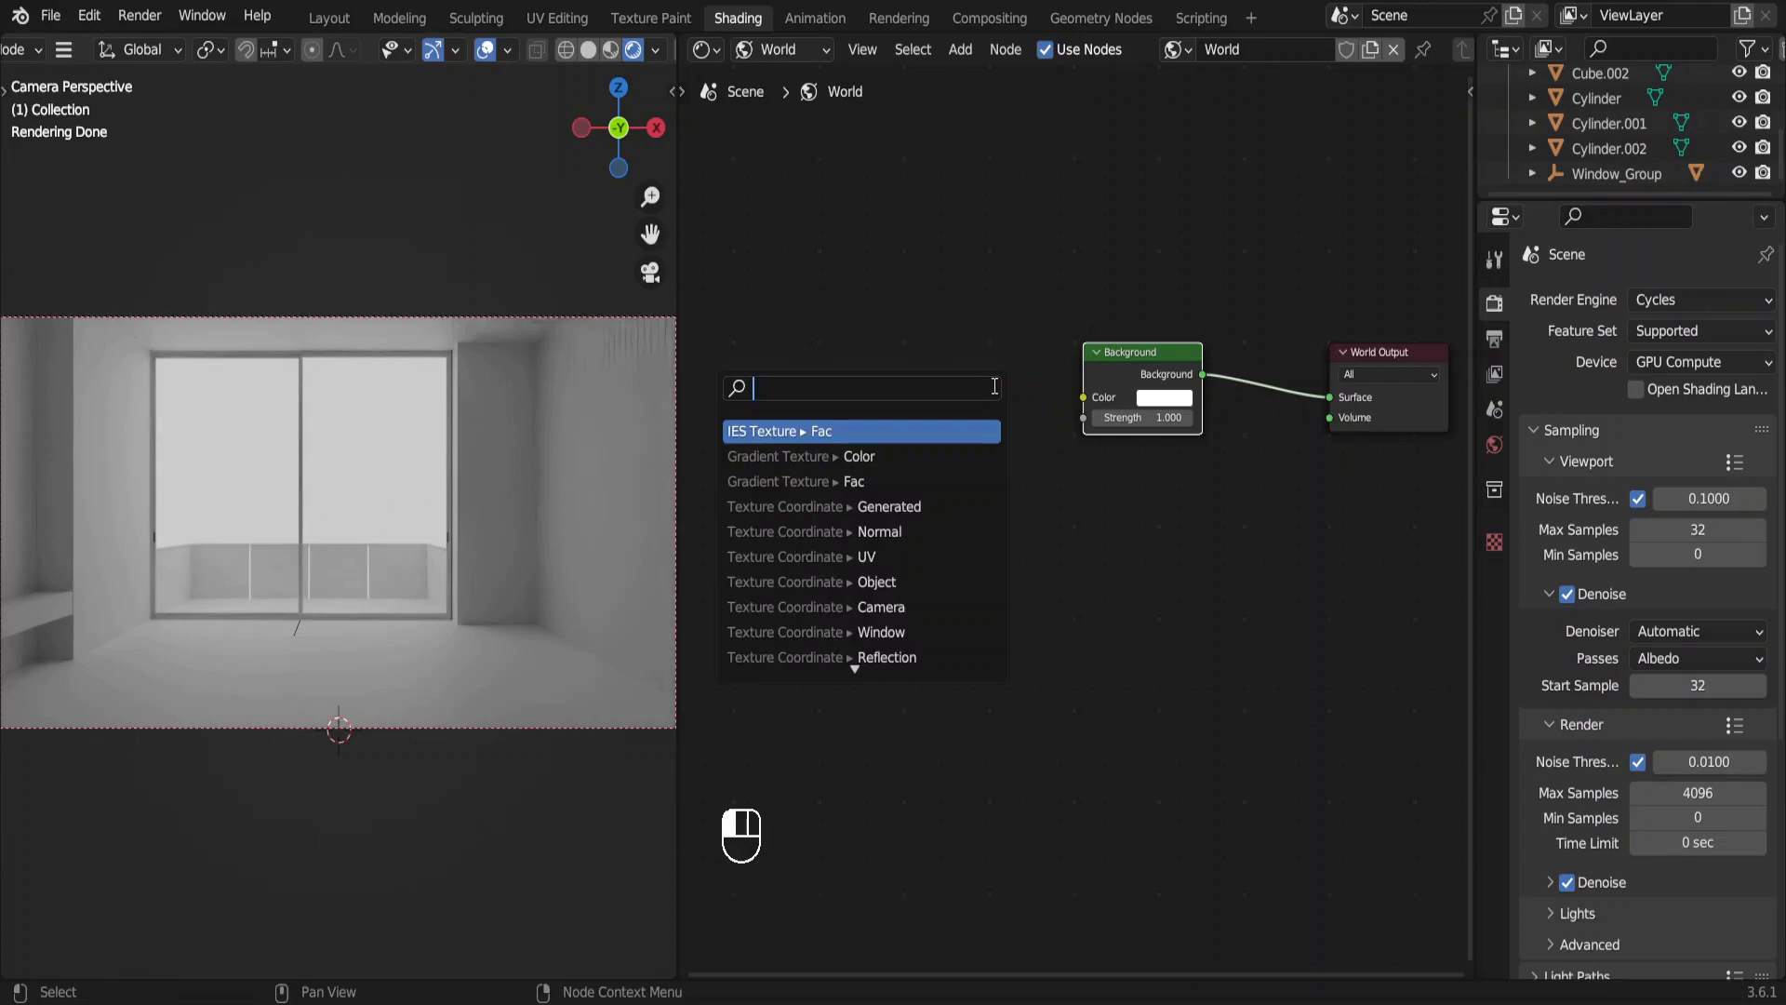
type("envir")
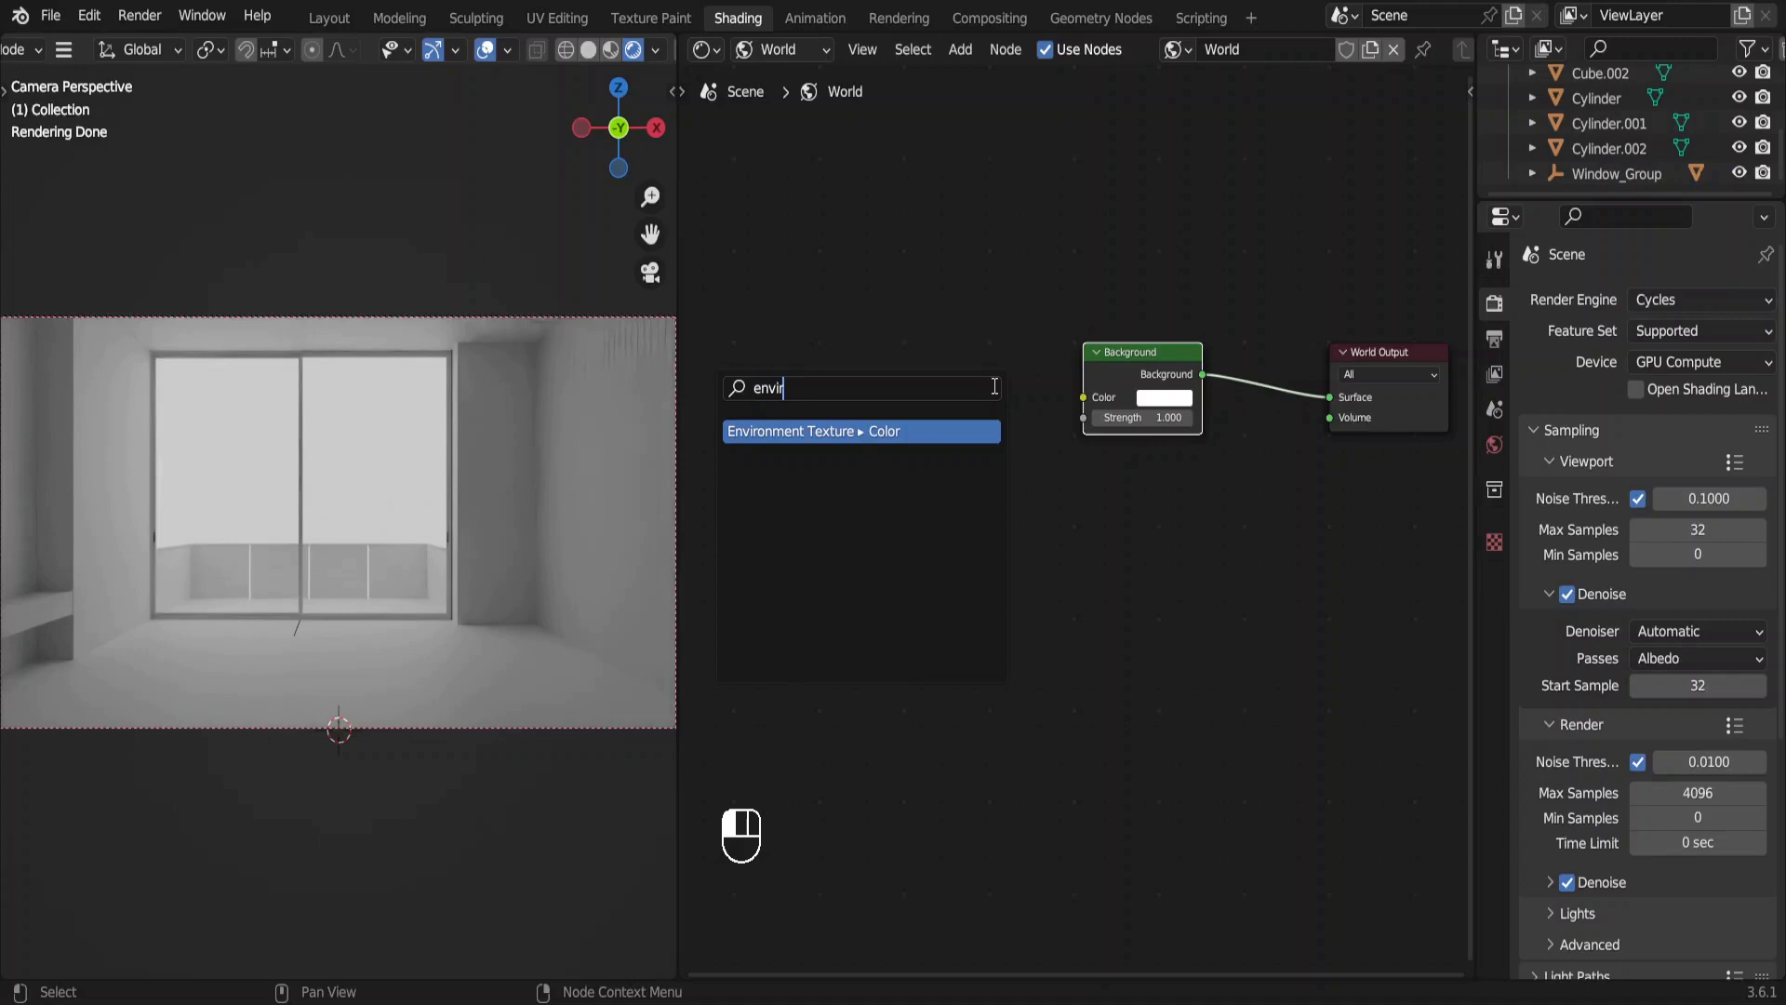
key("Return")
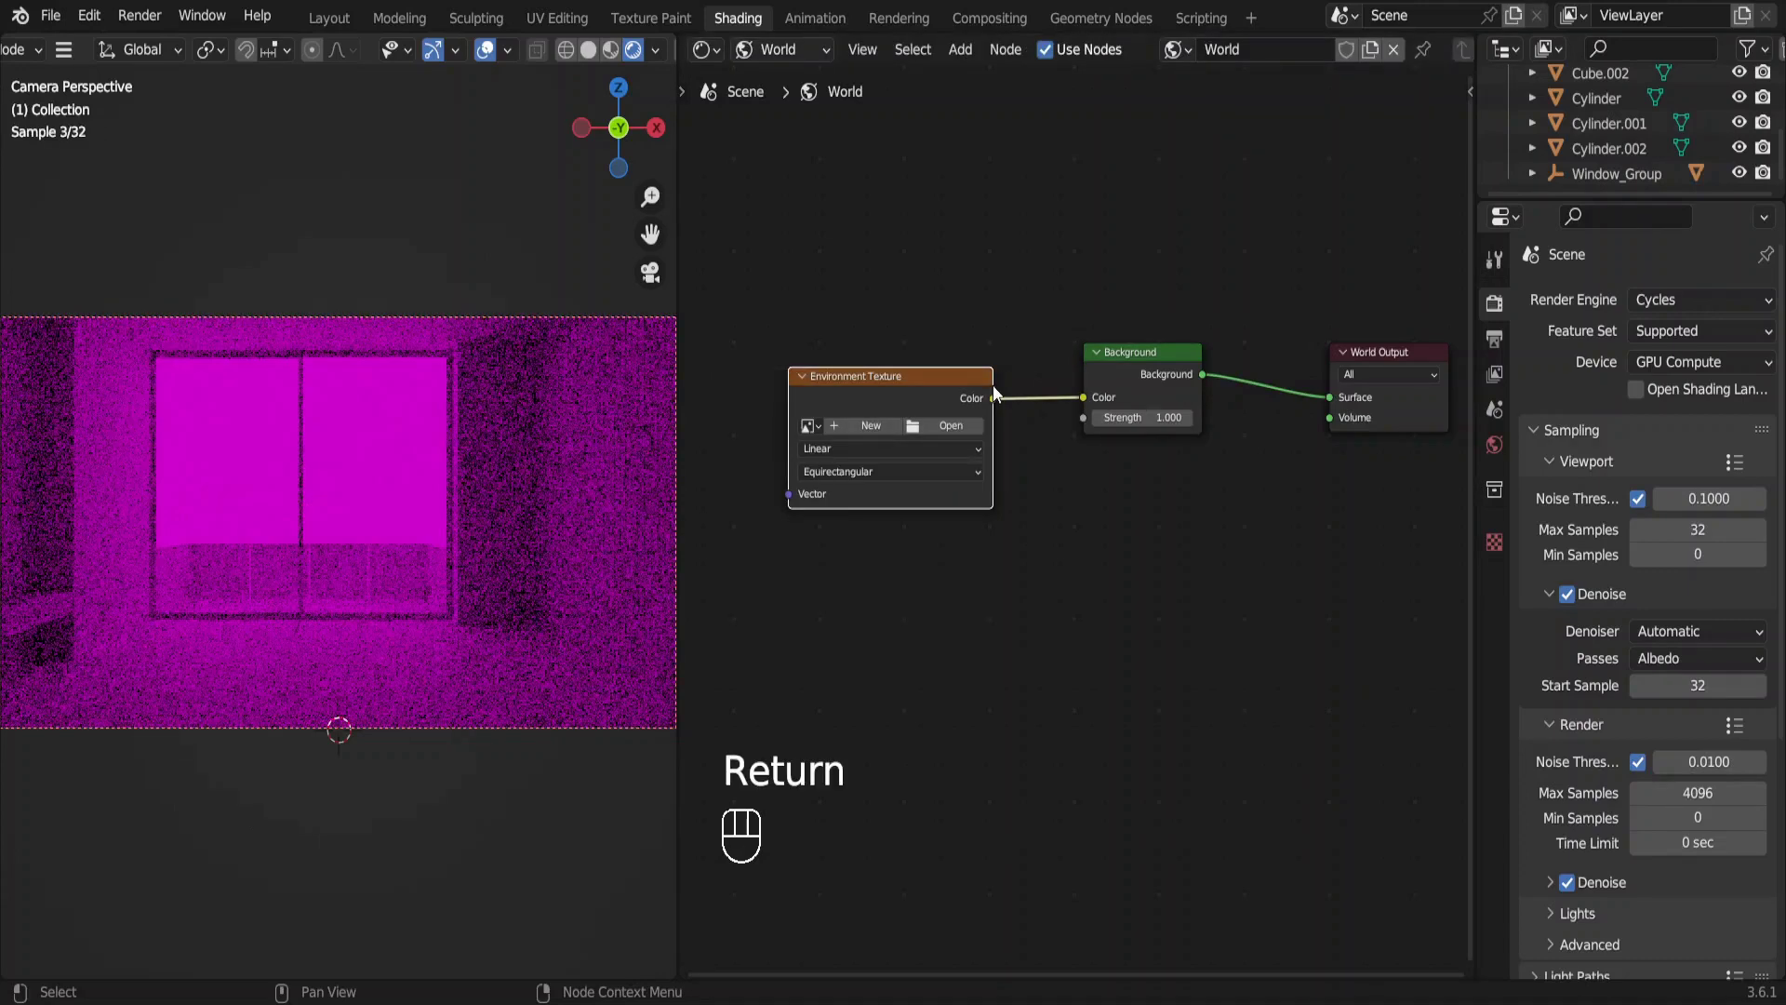
left_click(953, 426)
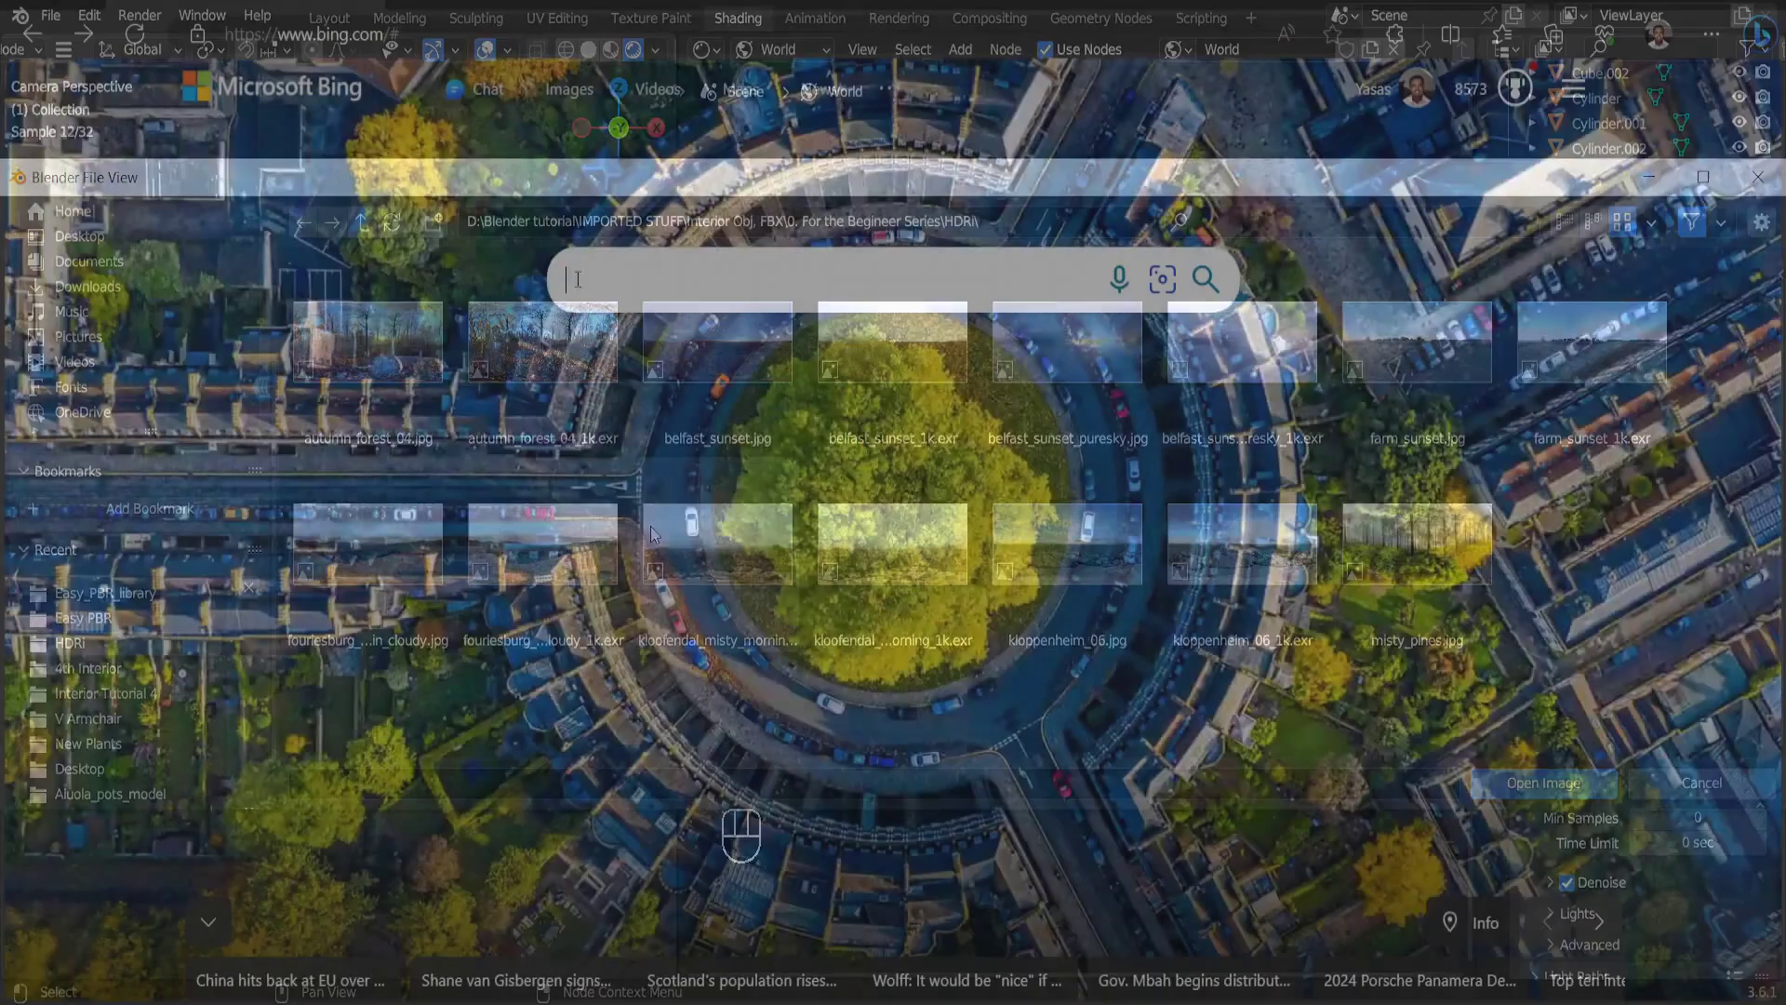
Search the web for 'polyhaven' and open Poly Haven's HDRI listing.
type("pol")
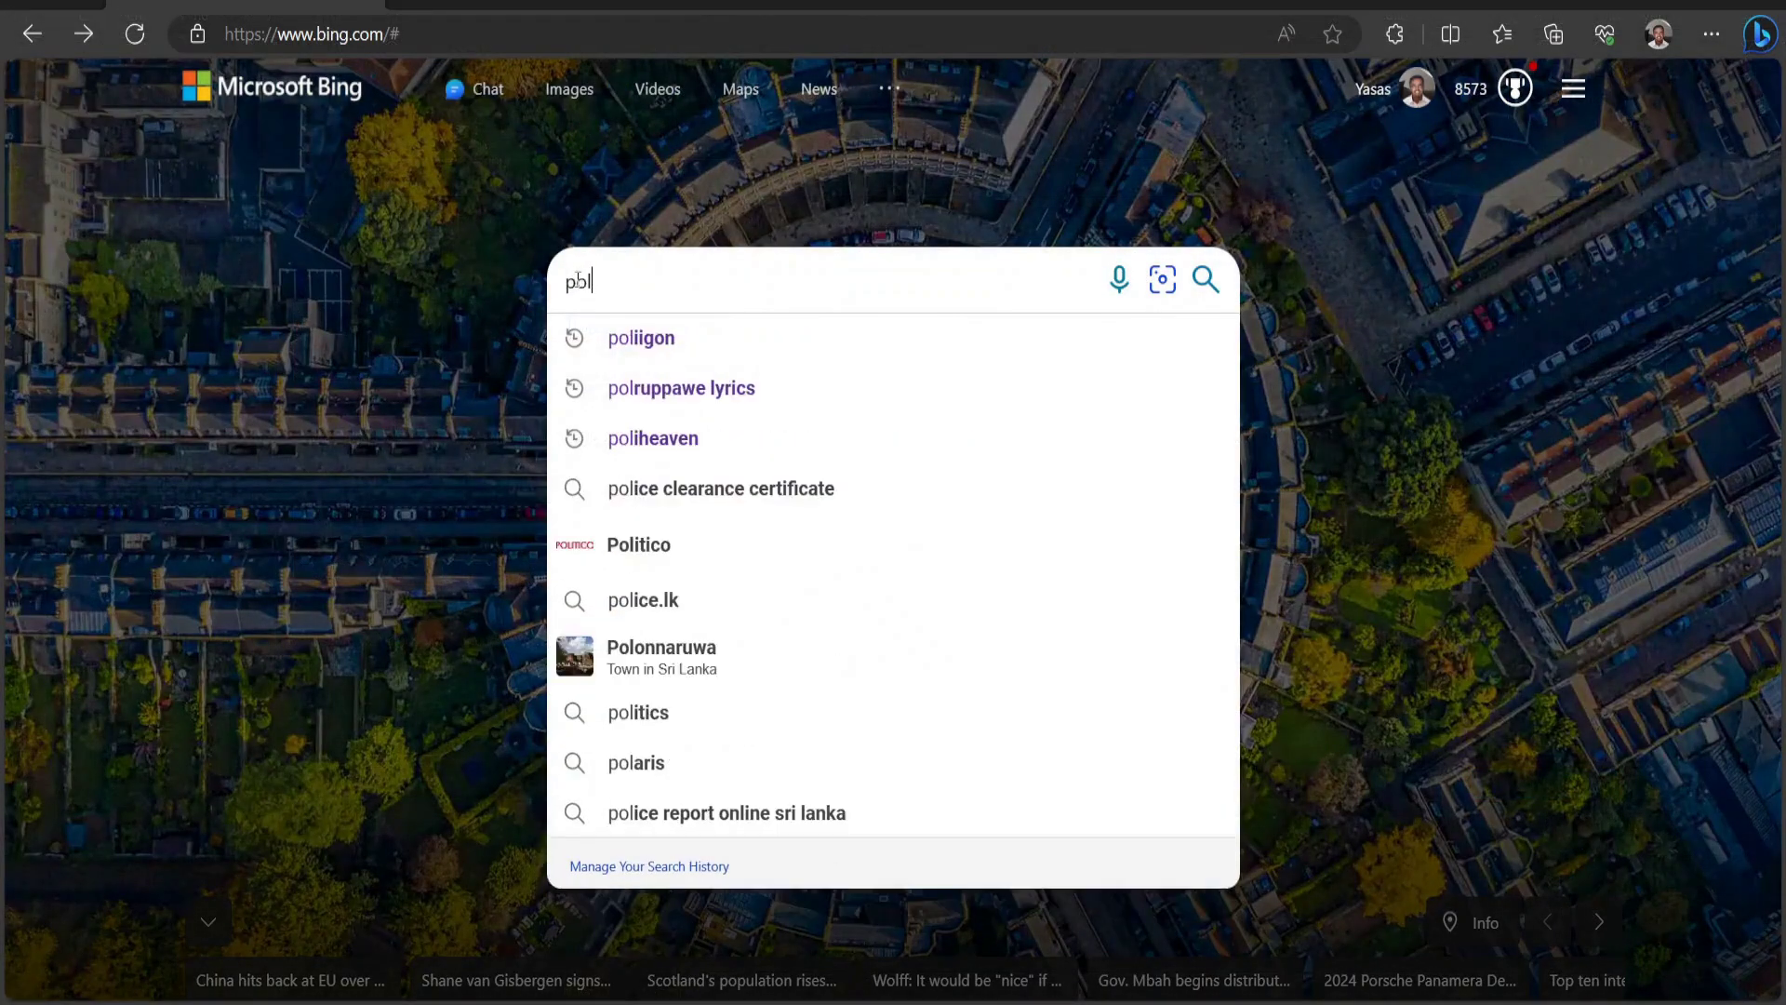
type("yhaven")
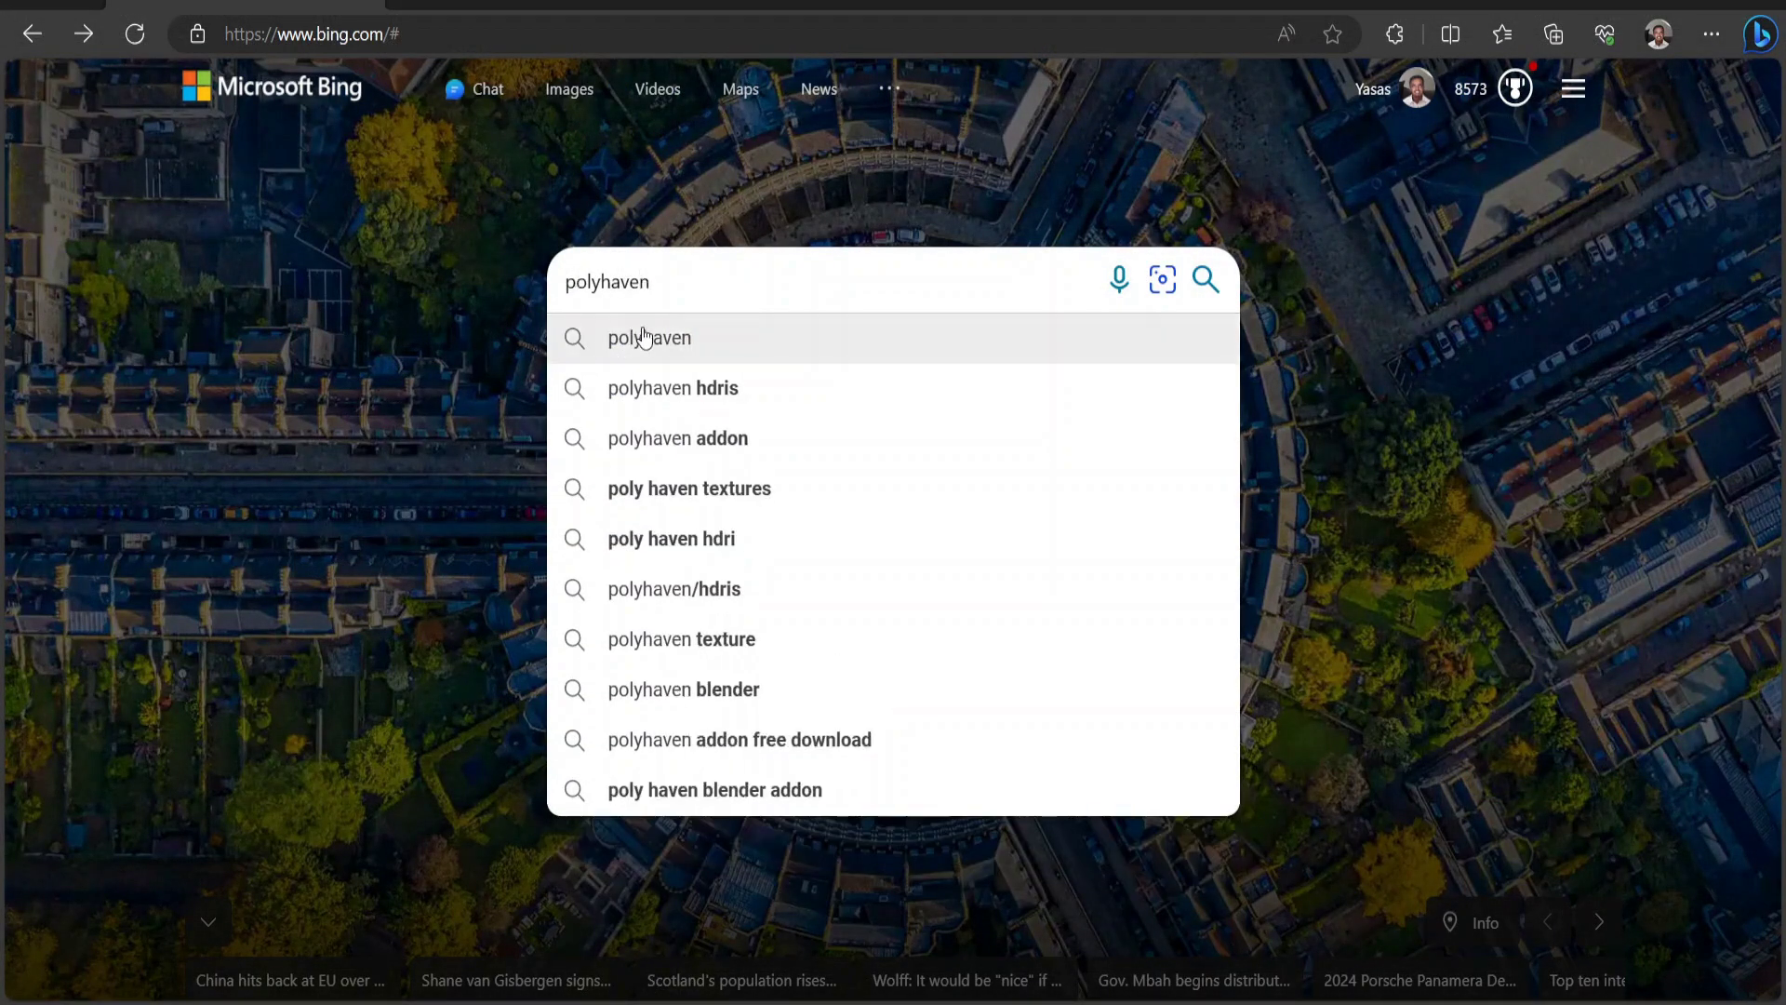
left_click(647, 337)
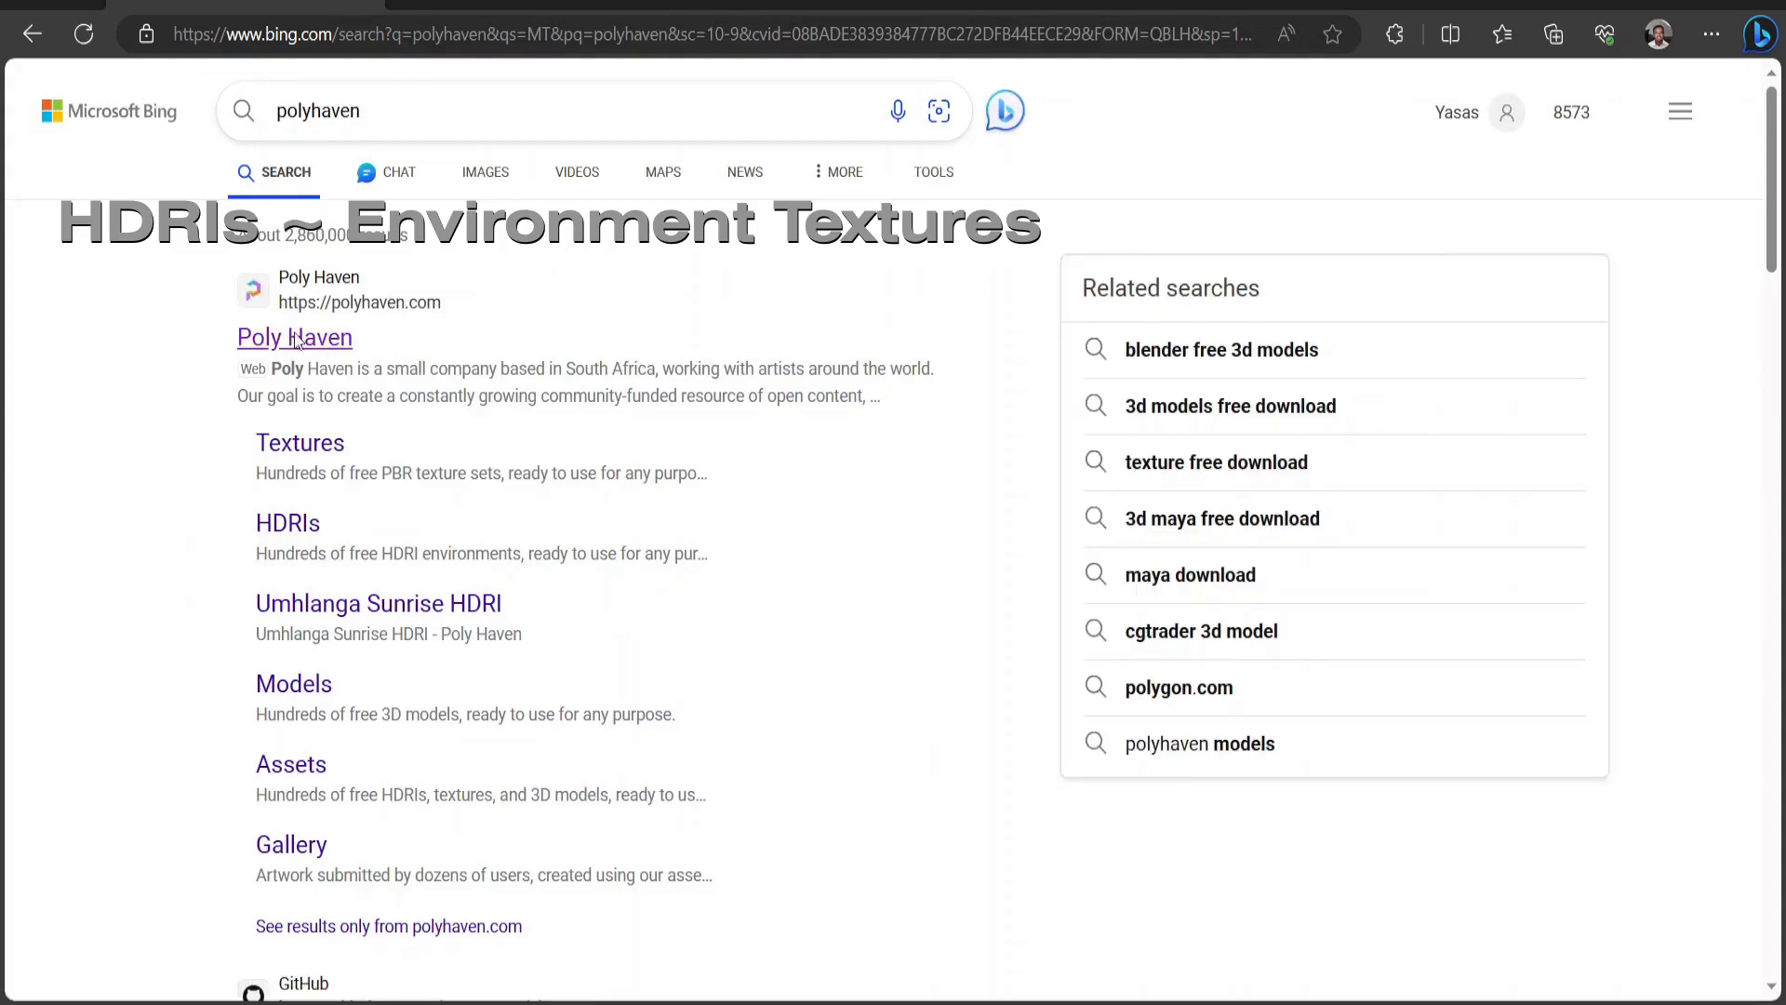
left_click(296, 340)
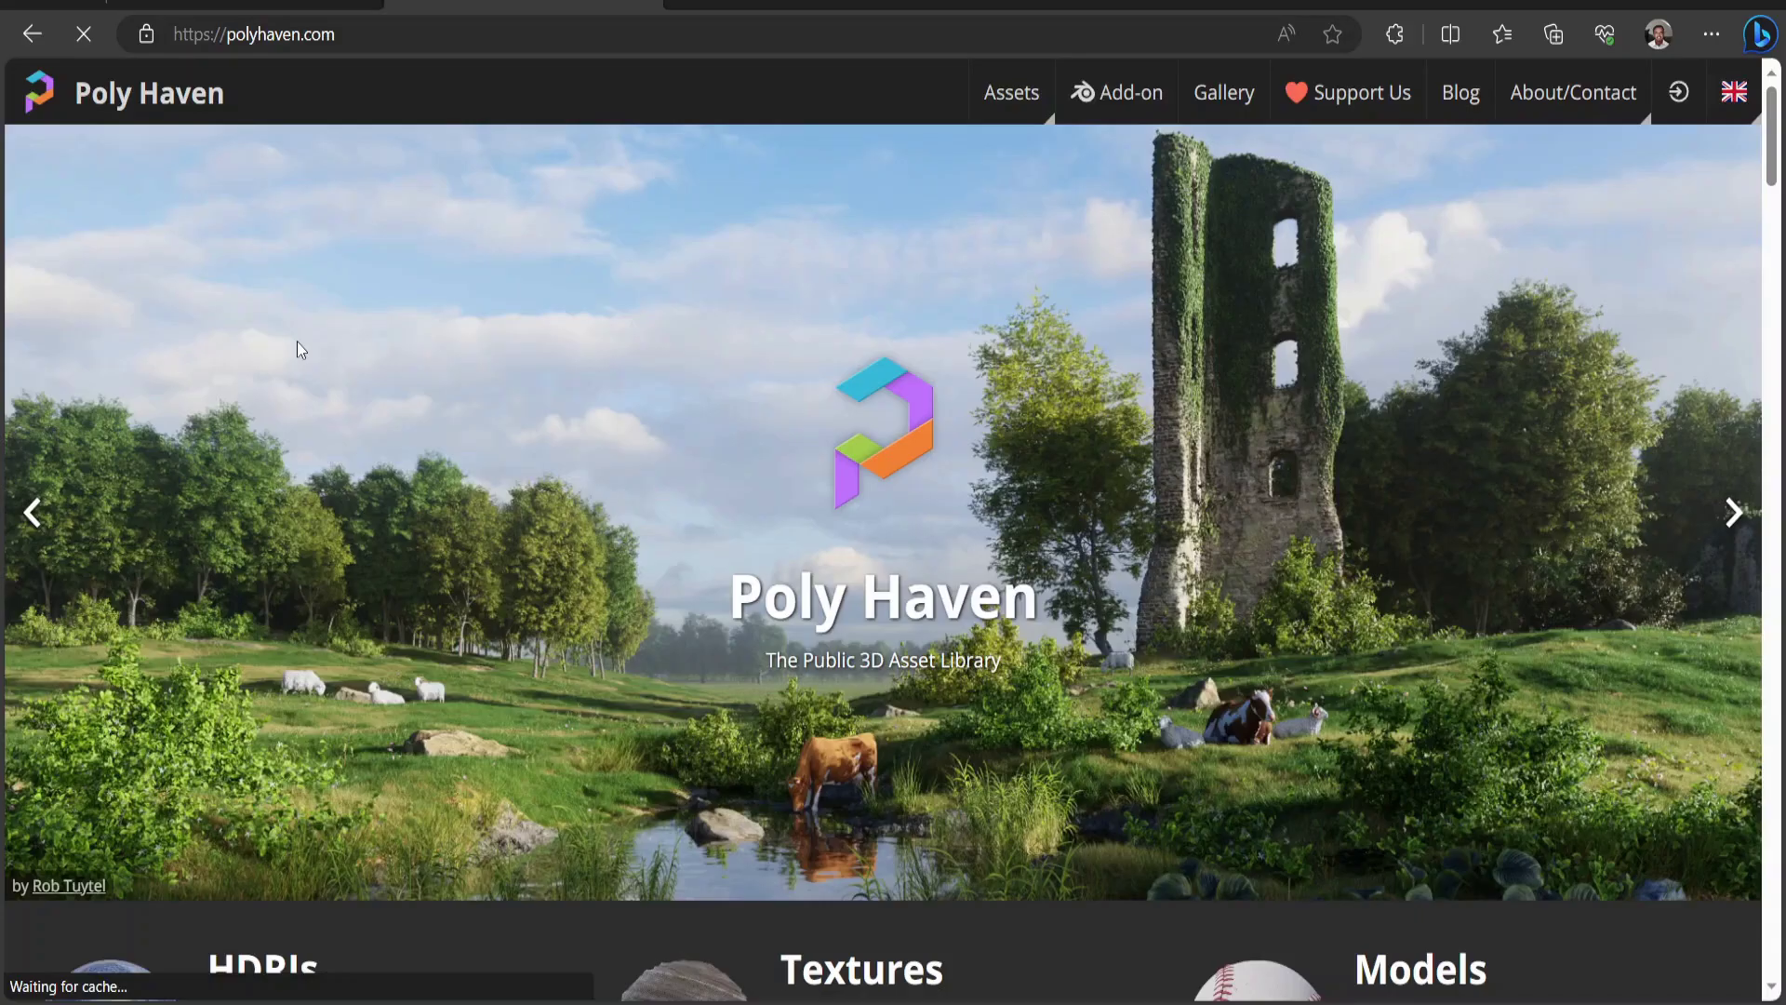
scroll(298, 344, "down", 5)
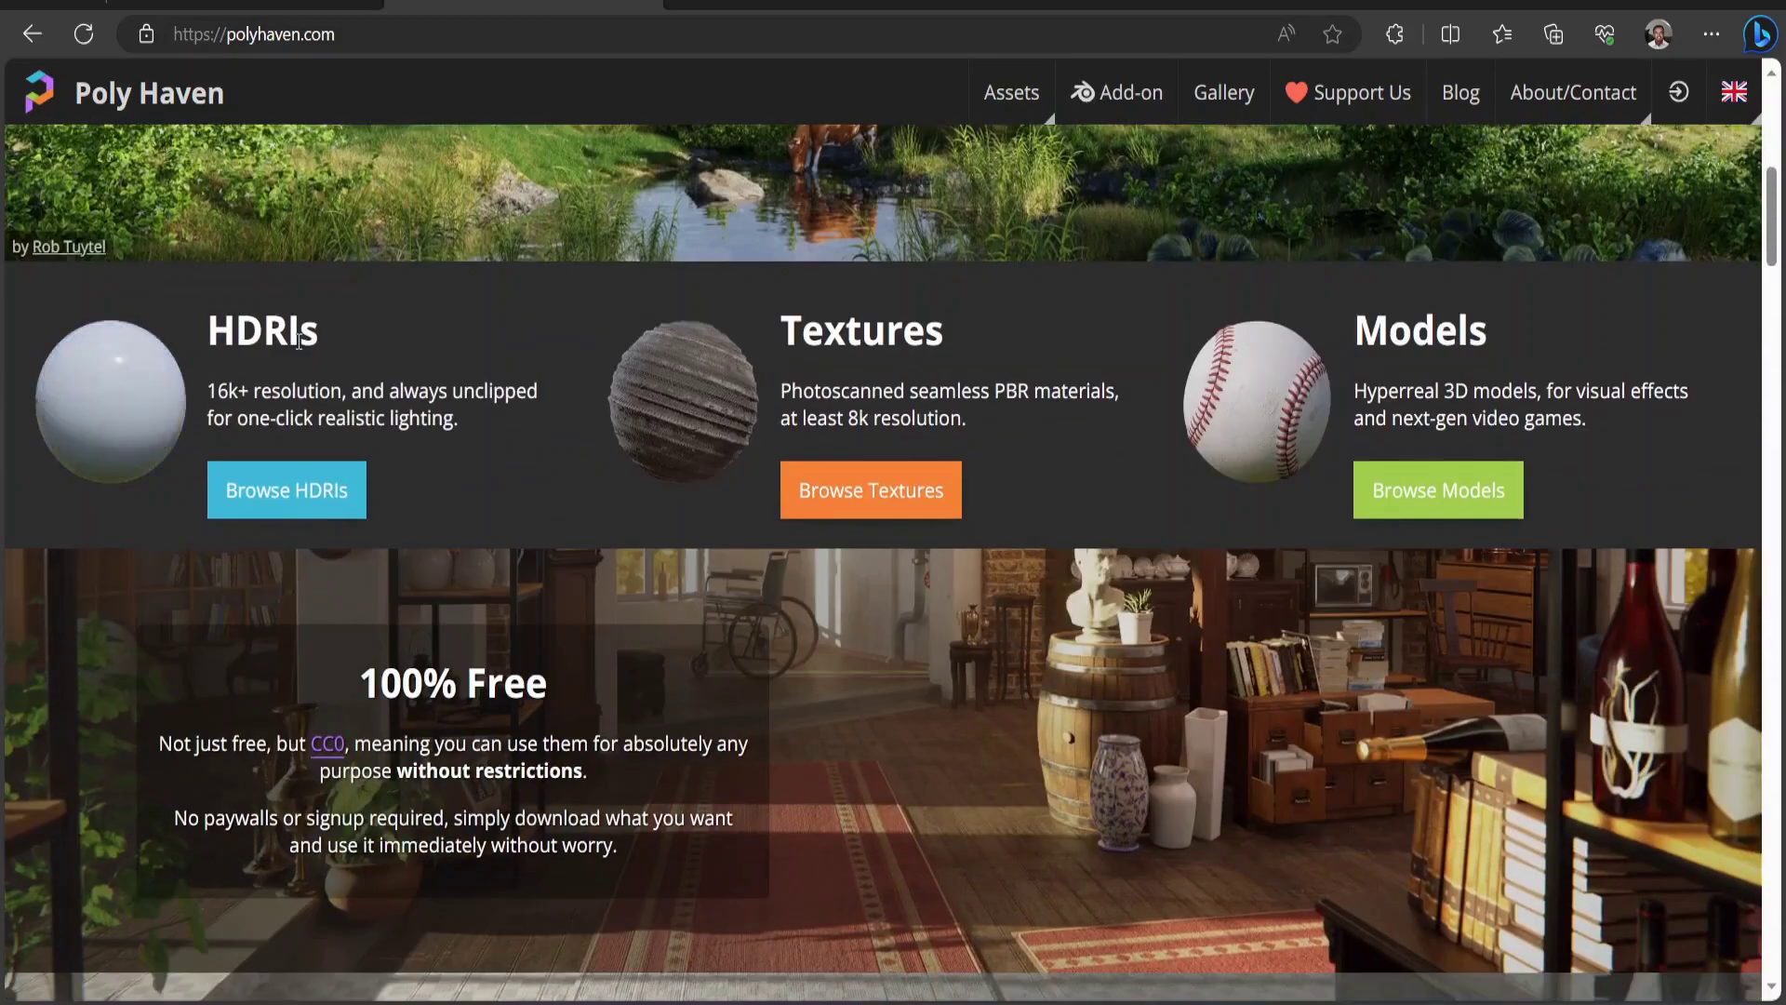
left_click(289, 317)
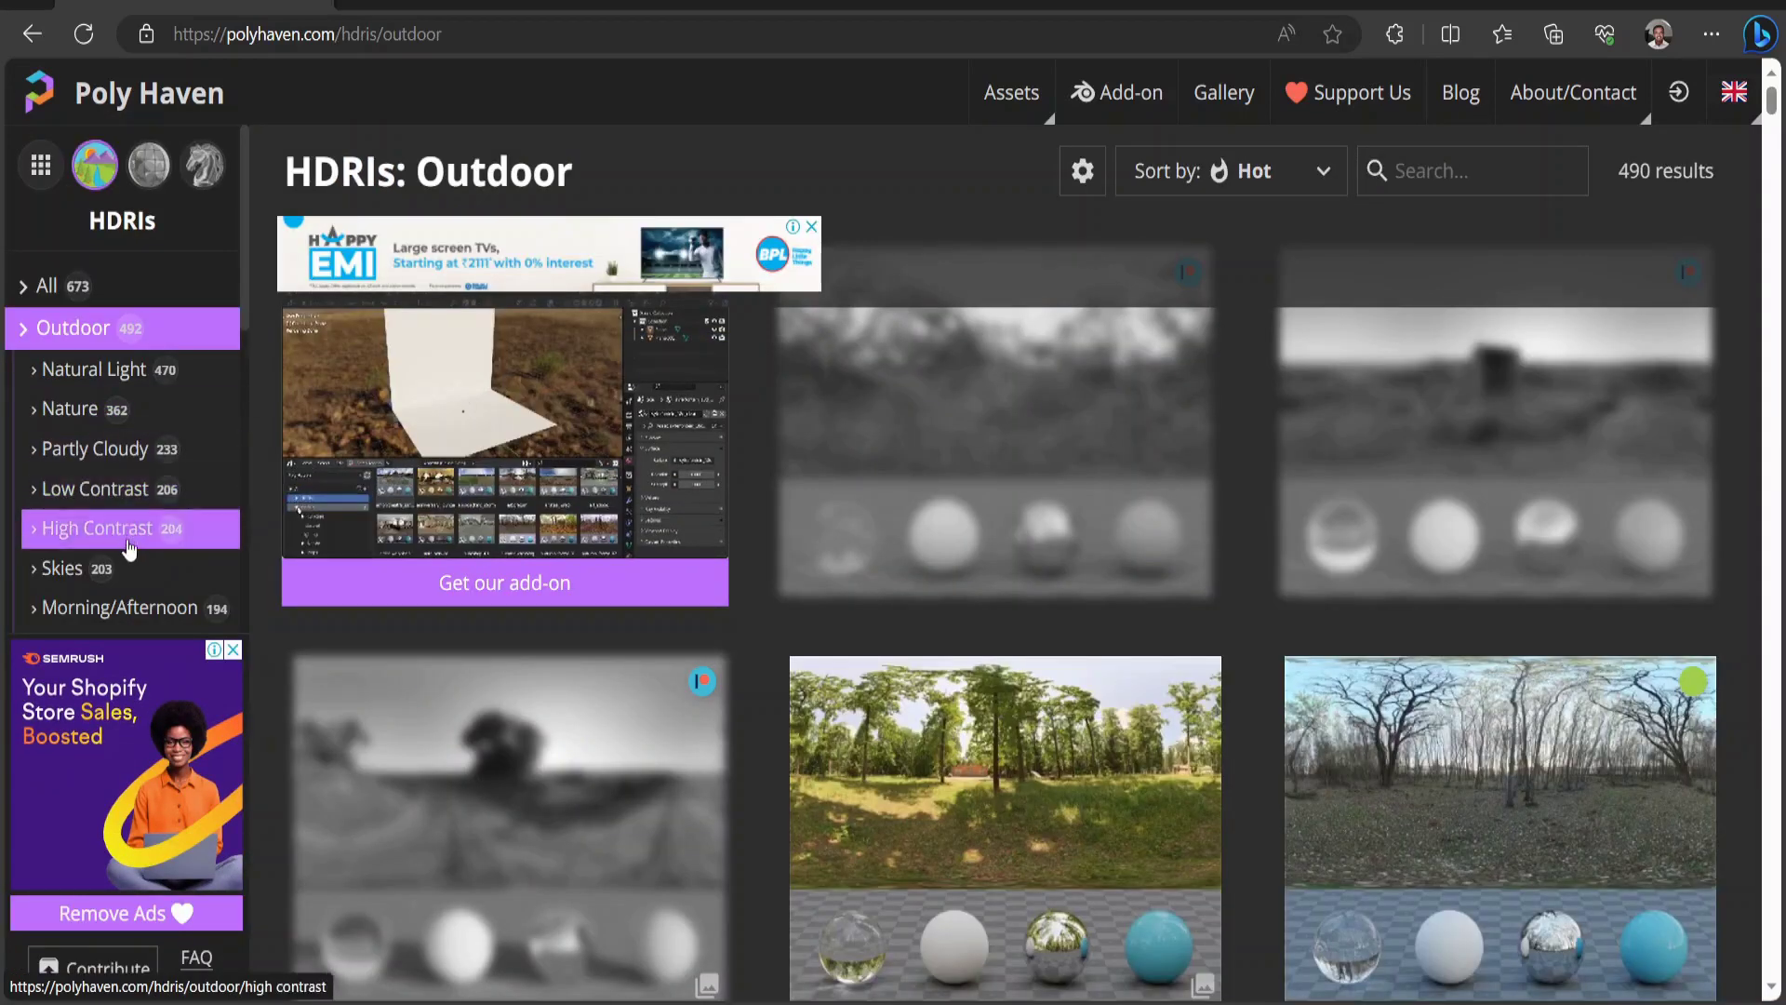
Filter HDRIs to Partly Cloudy and open the Kloofendal 28d Misty page.
left_click(113, 456)
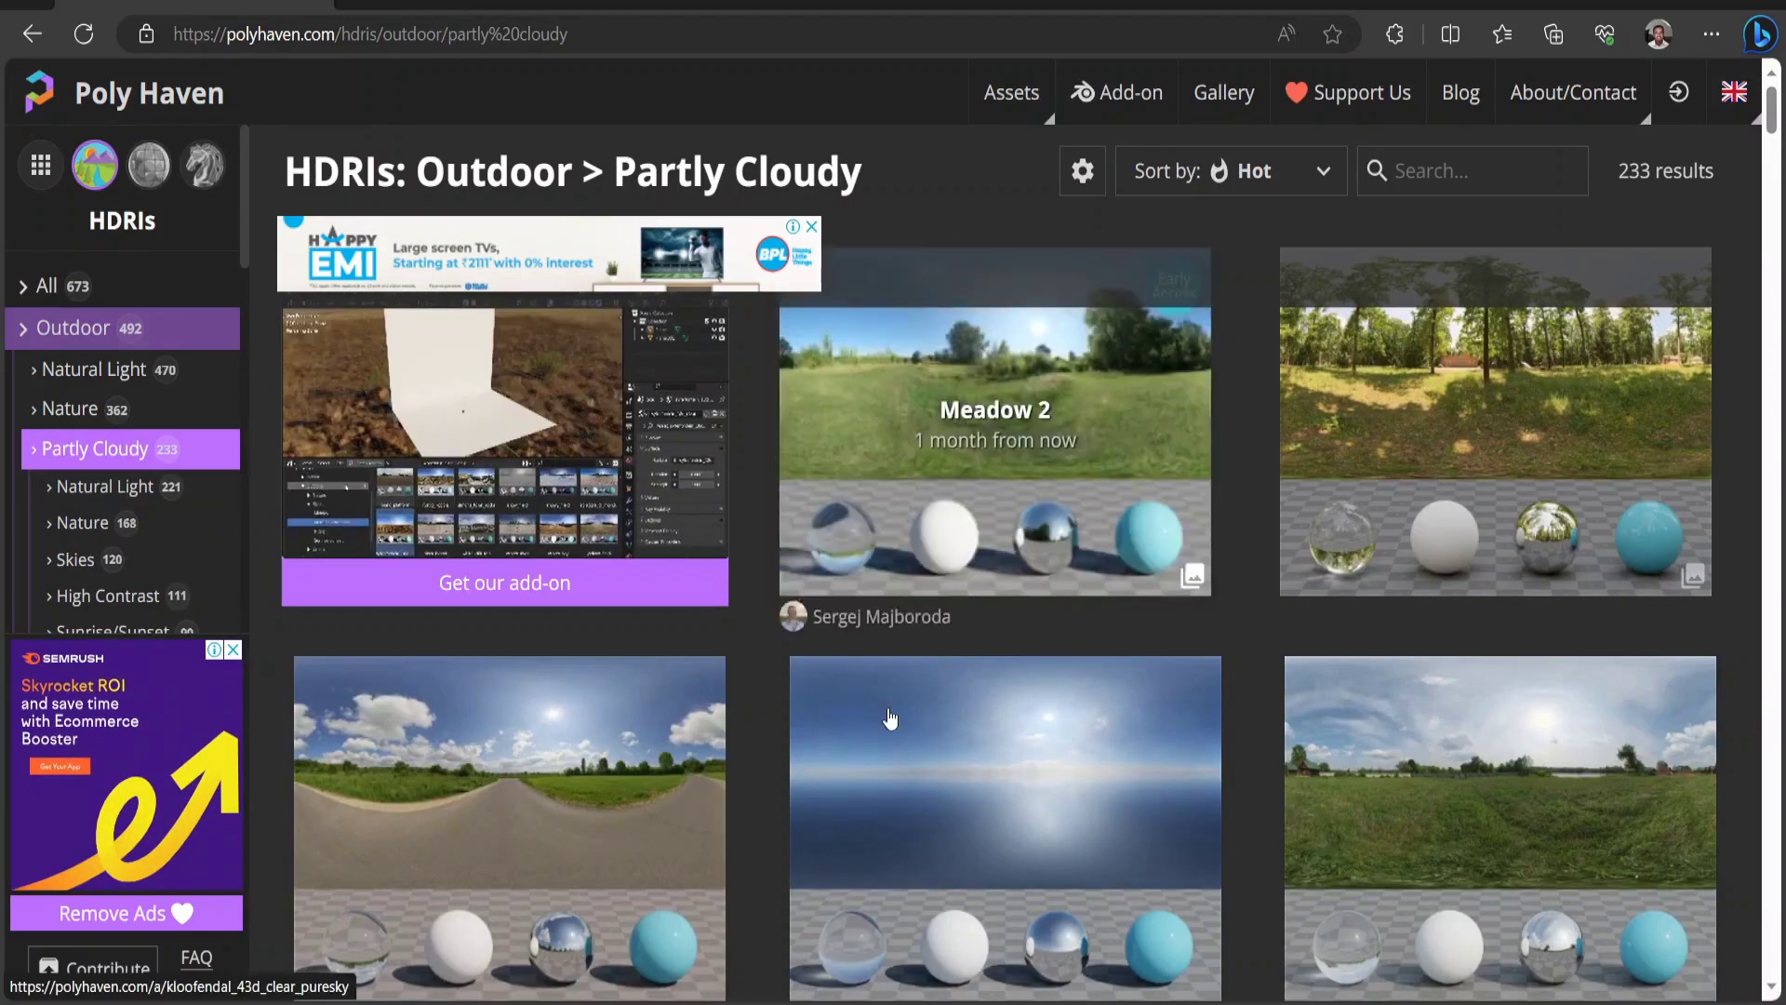
scroll(890, 717, "down", 2)
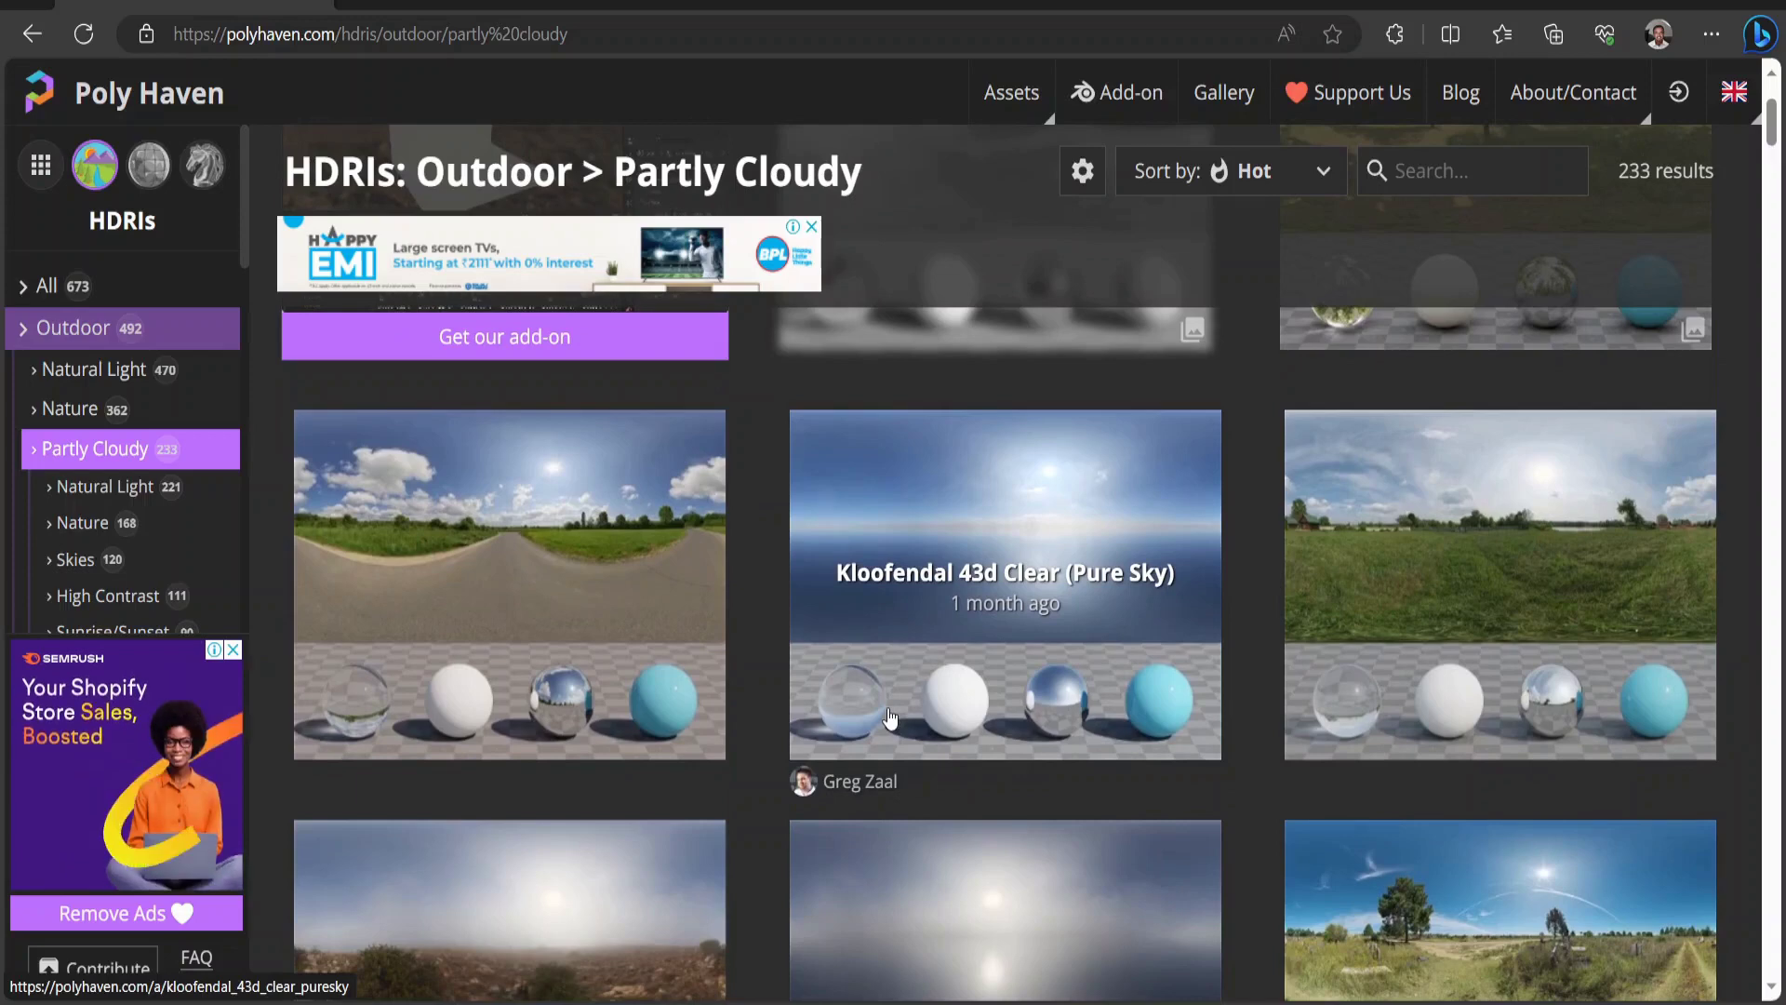
scroll(889, 716, "down", 4)
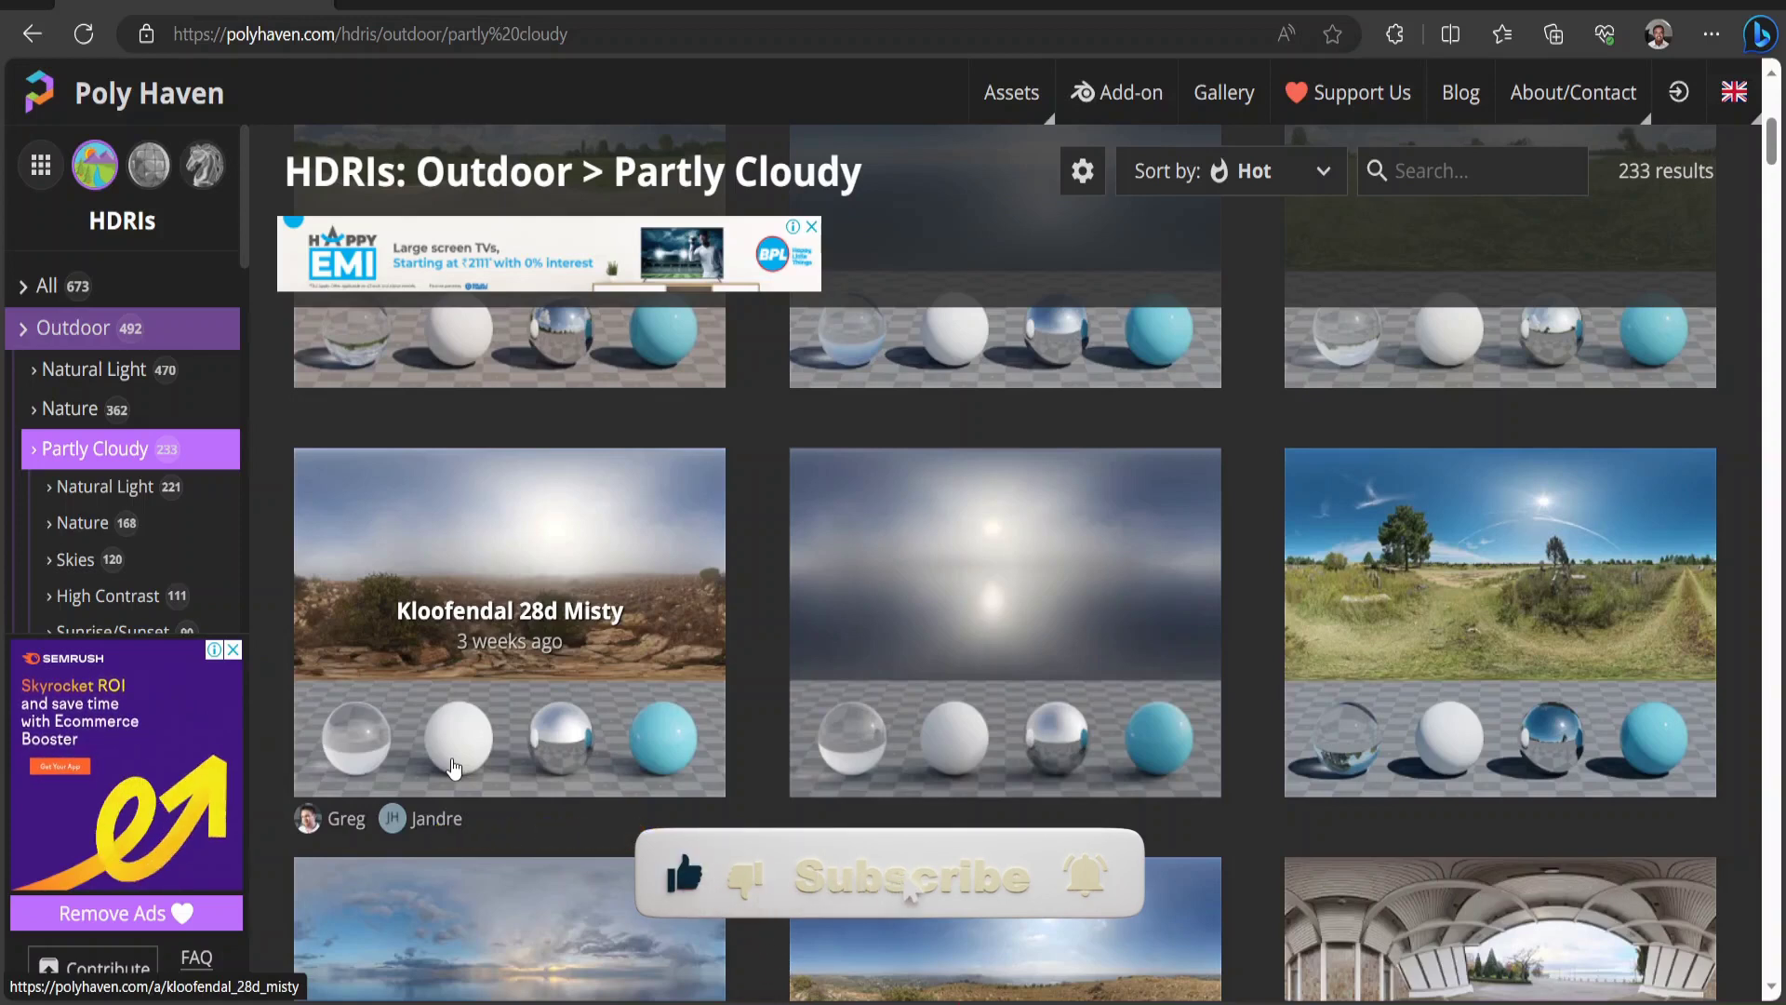
scroll(453, 765, "down", 1)
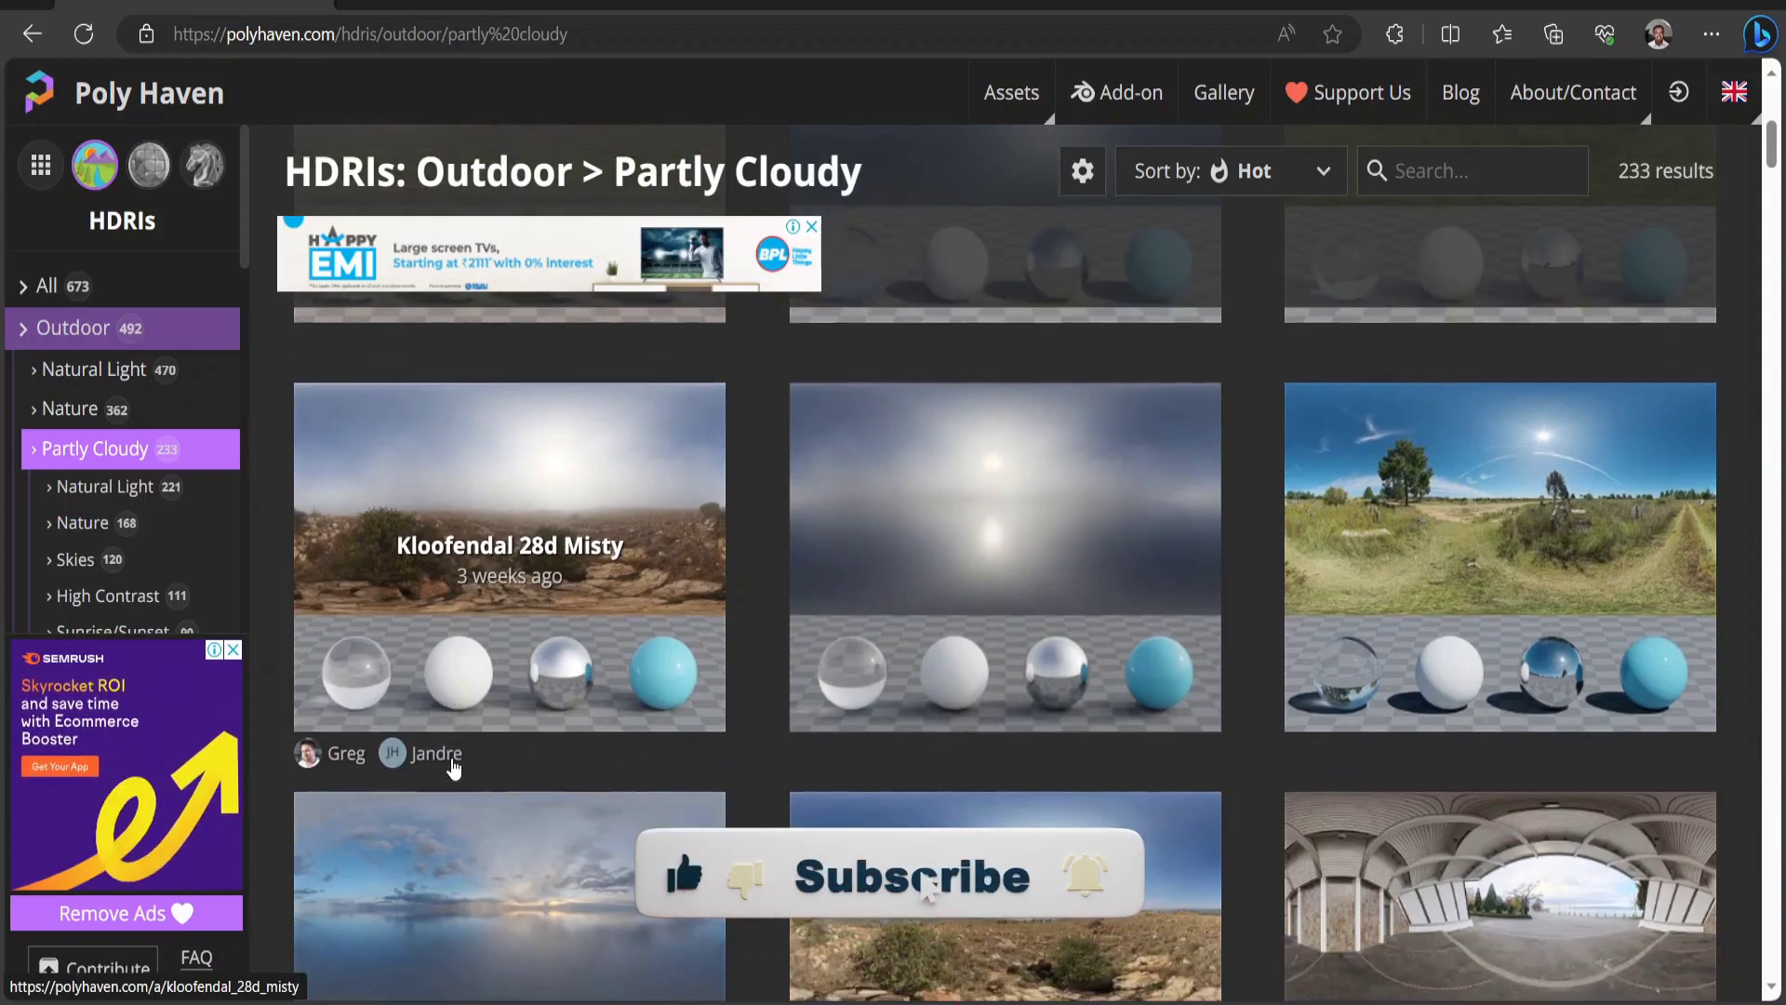
left_click(486, 540)
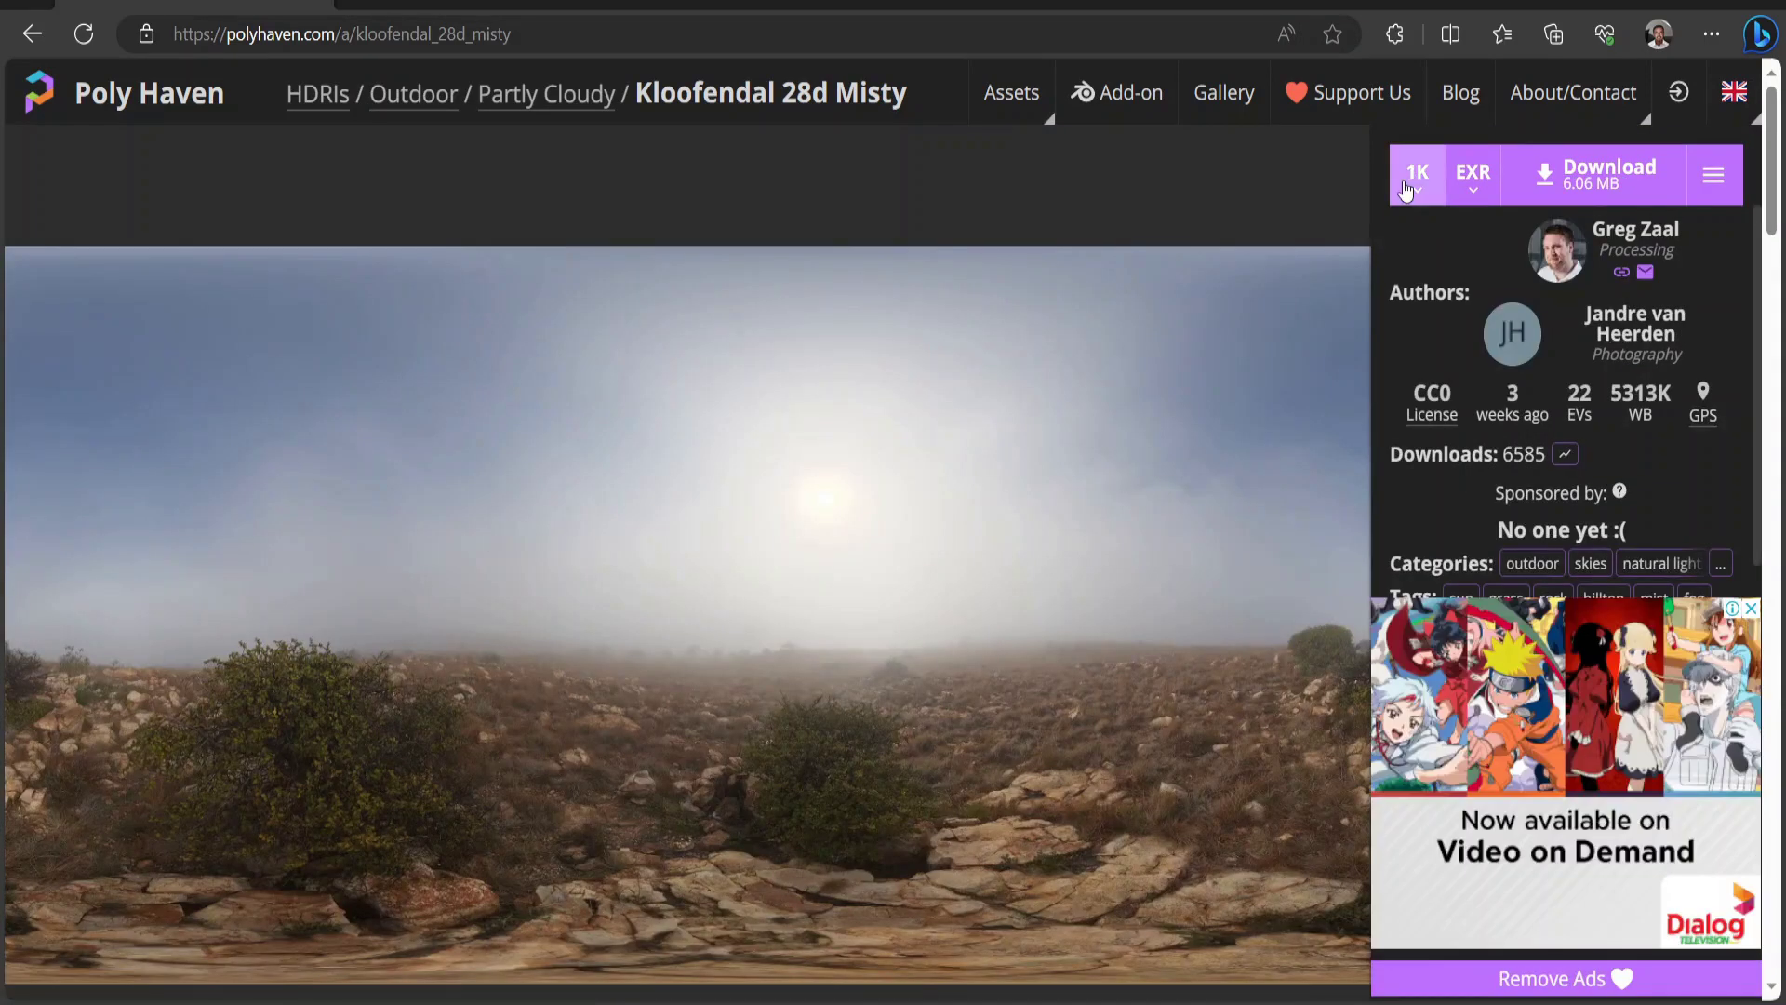
Download the Kloofendal 28d Misty HDRI at 1K EXR resolution.
left_click(1405, 190)
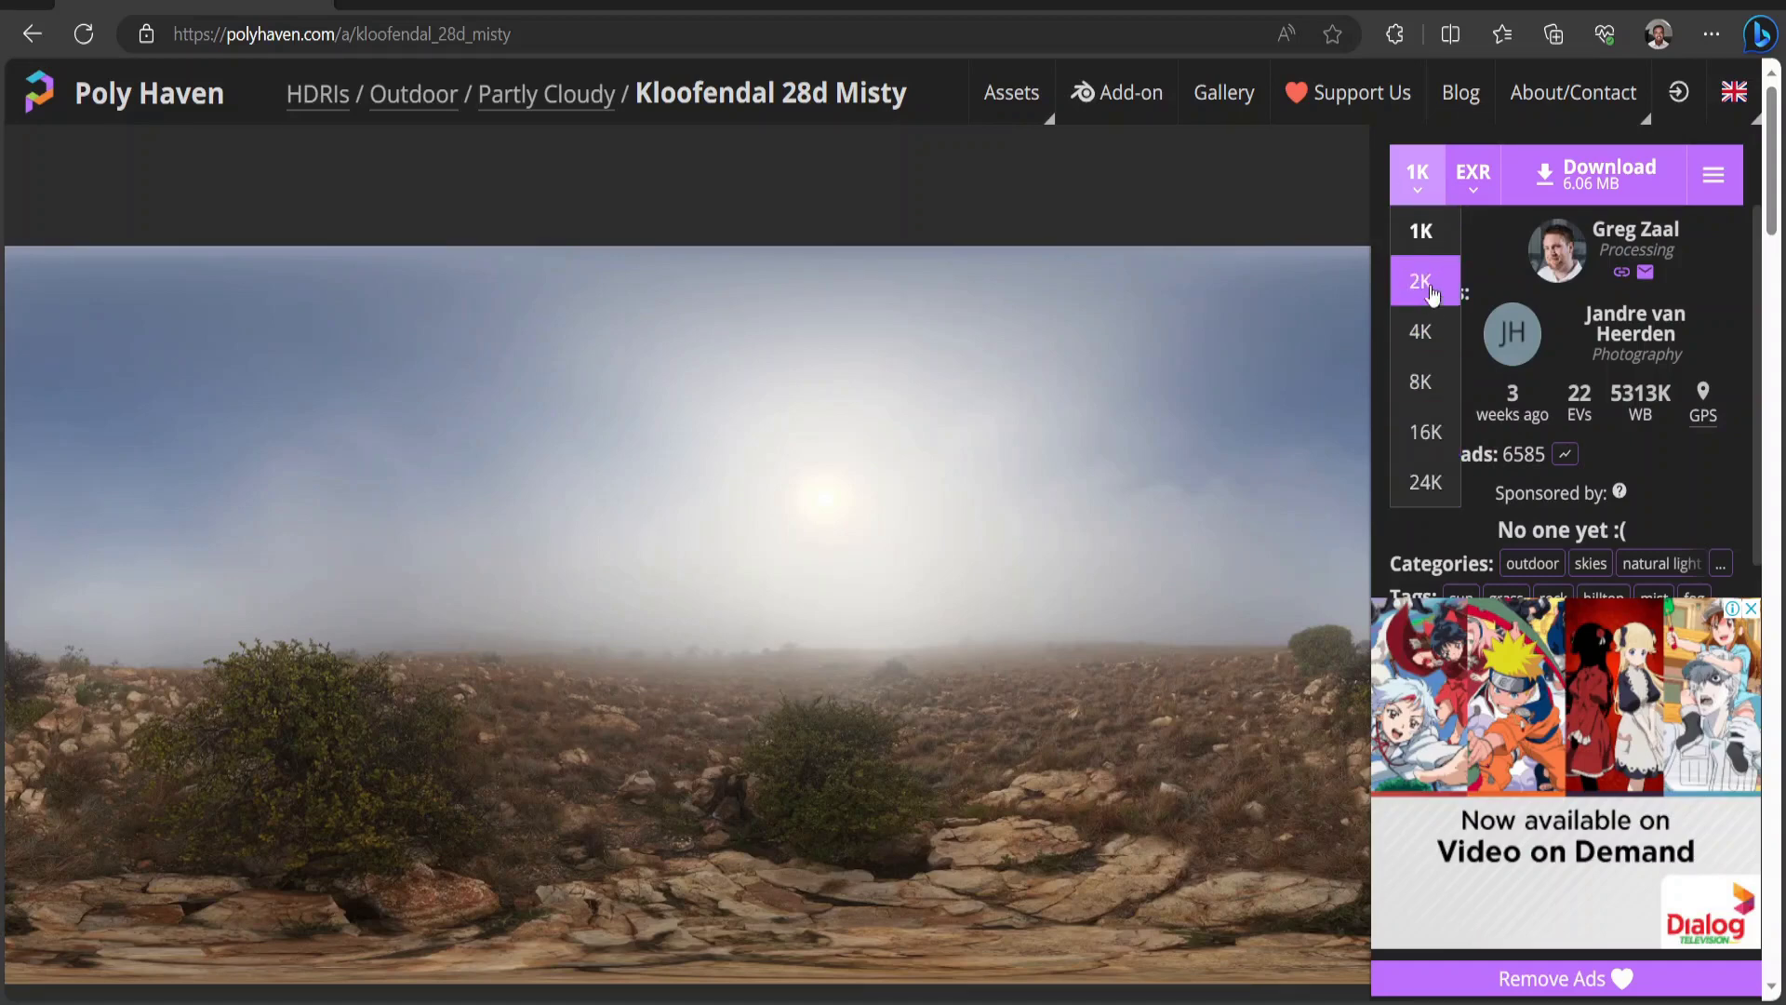
left_click(1576, 186)
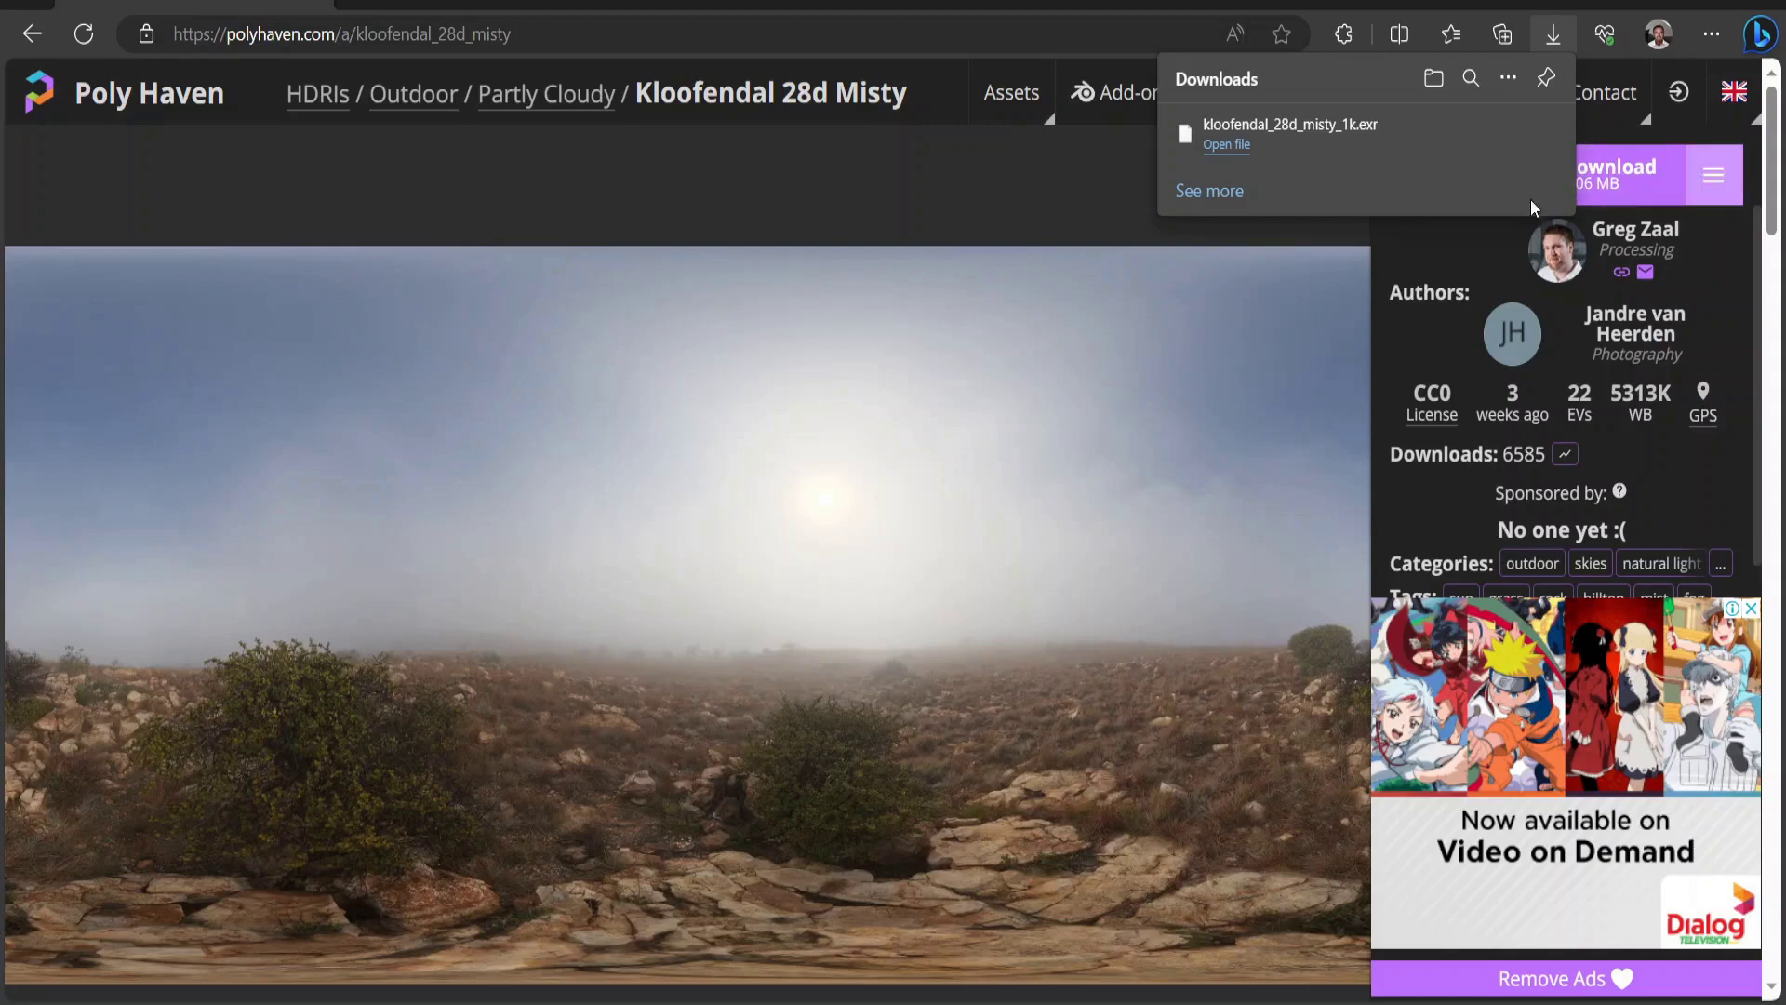
left_click(1078, 173)
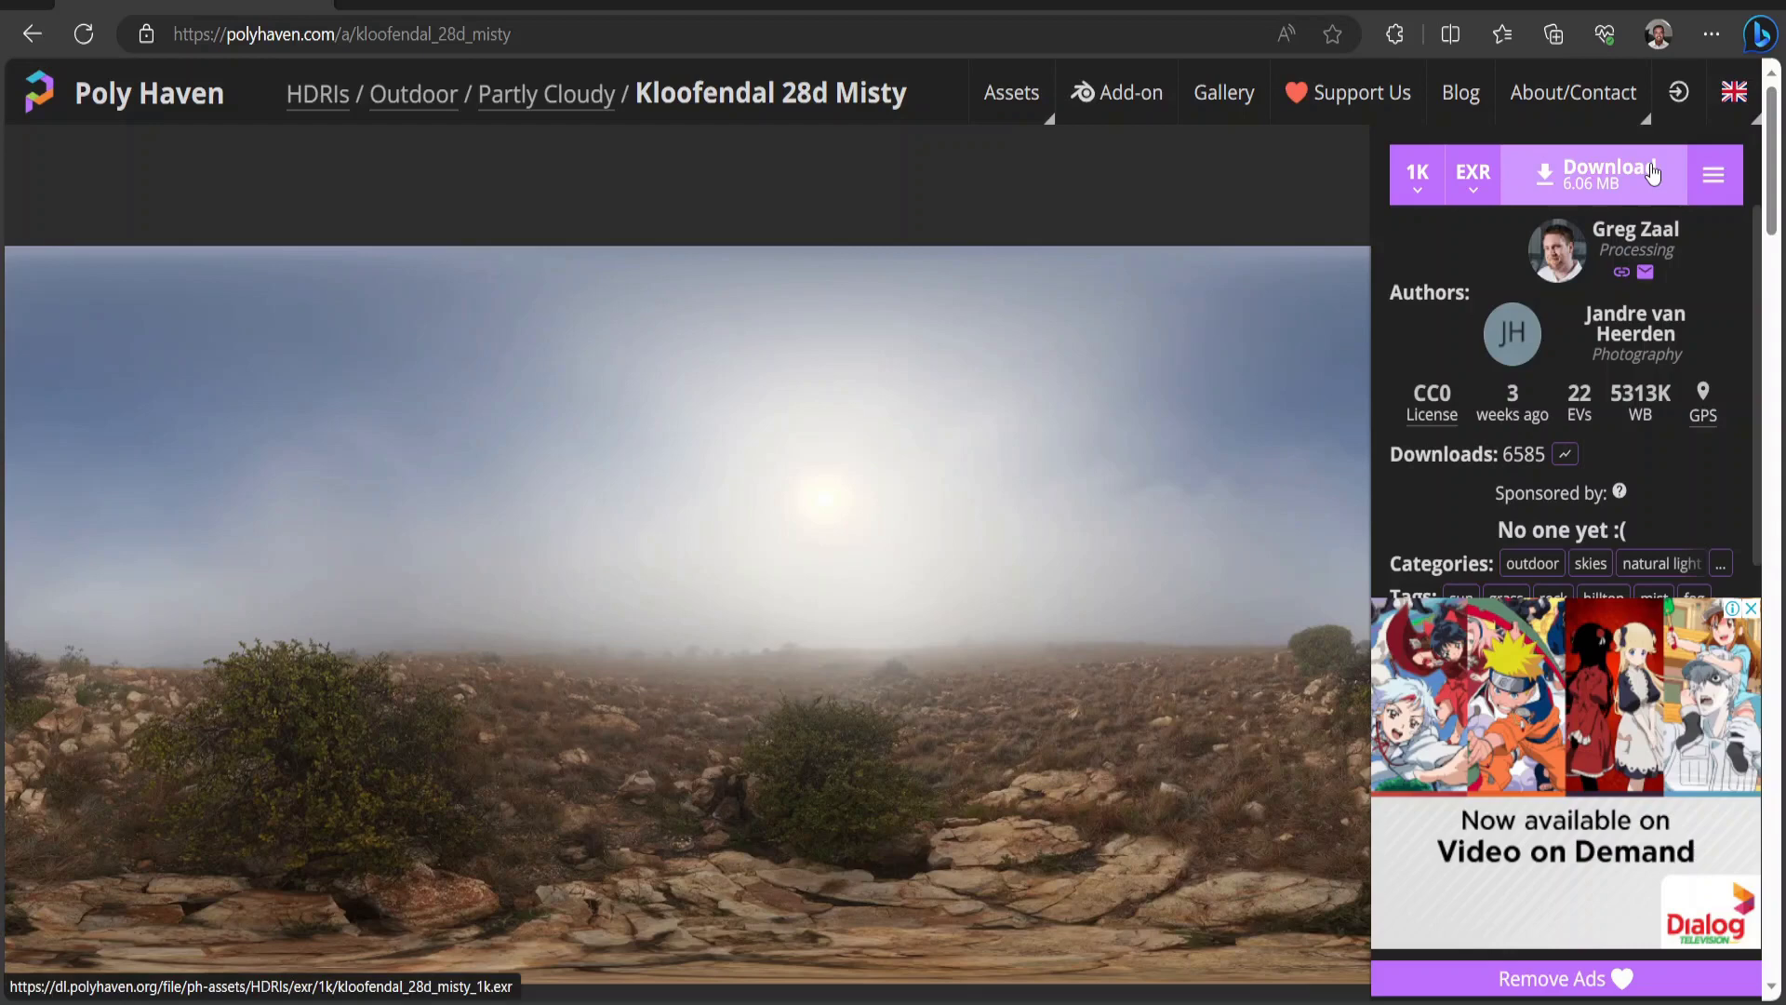
Open the 8K tonemapped JPG version and save the image to disk.
left_click(1723, 173)
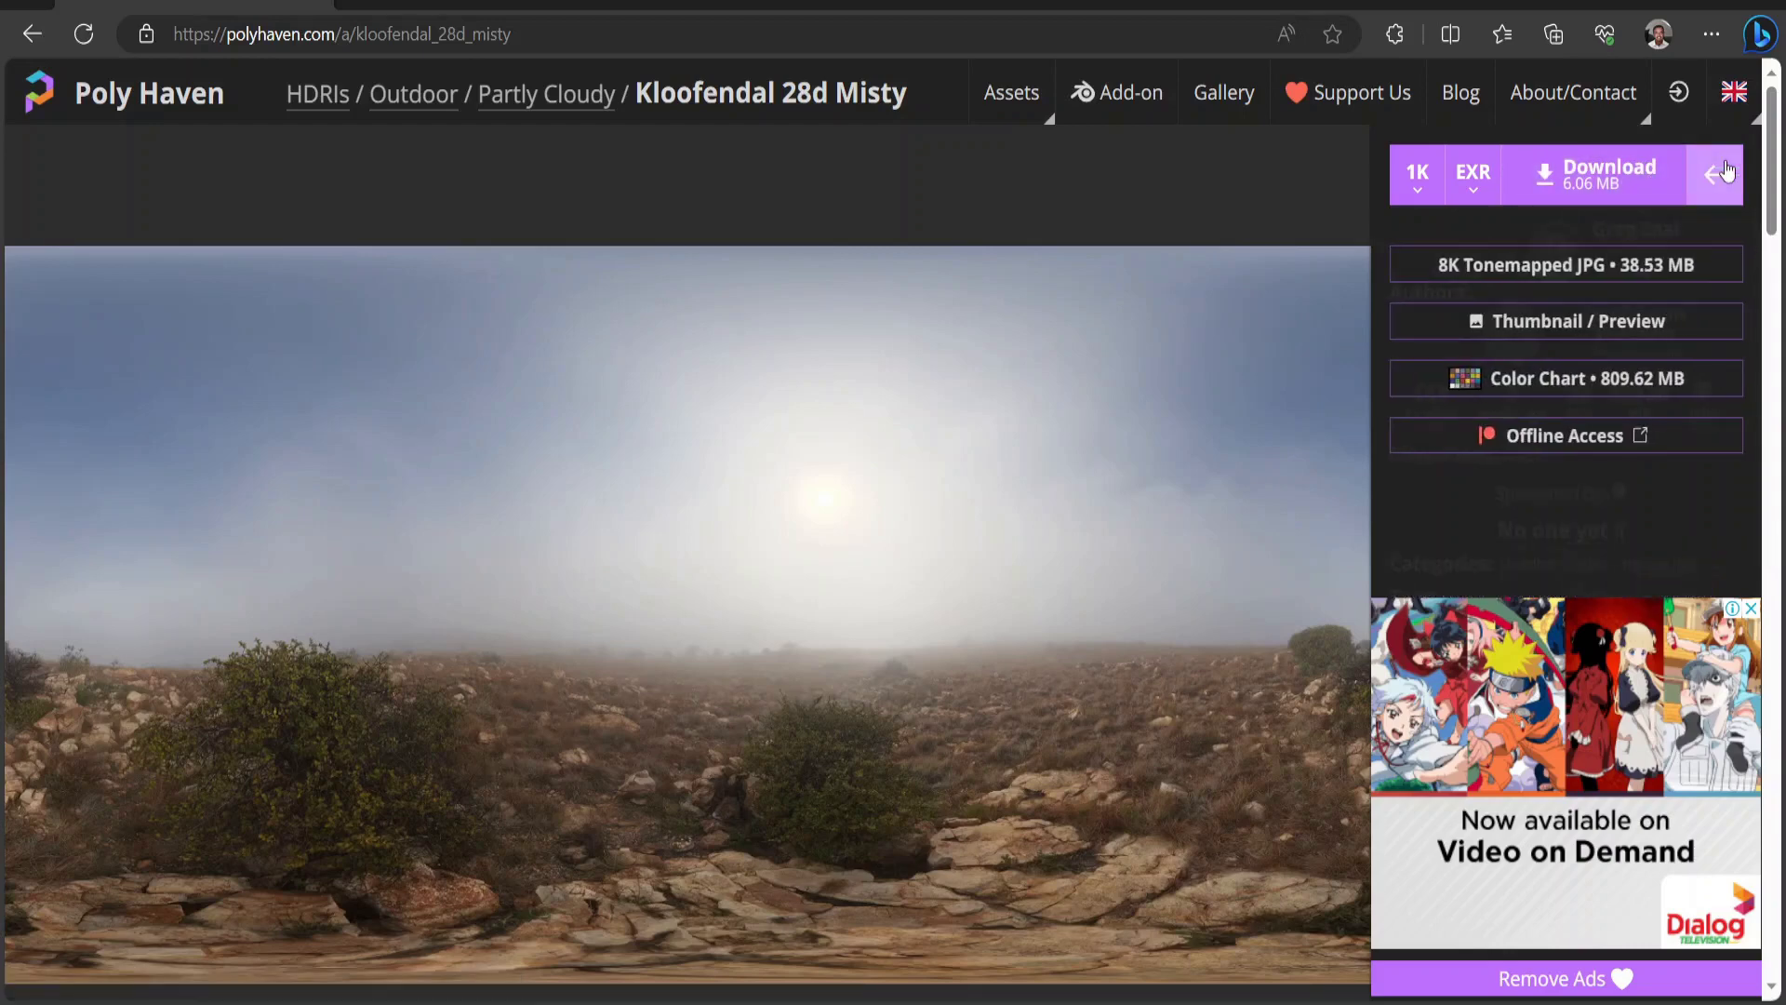
left_click(1654, 265)
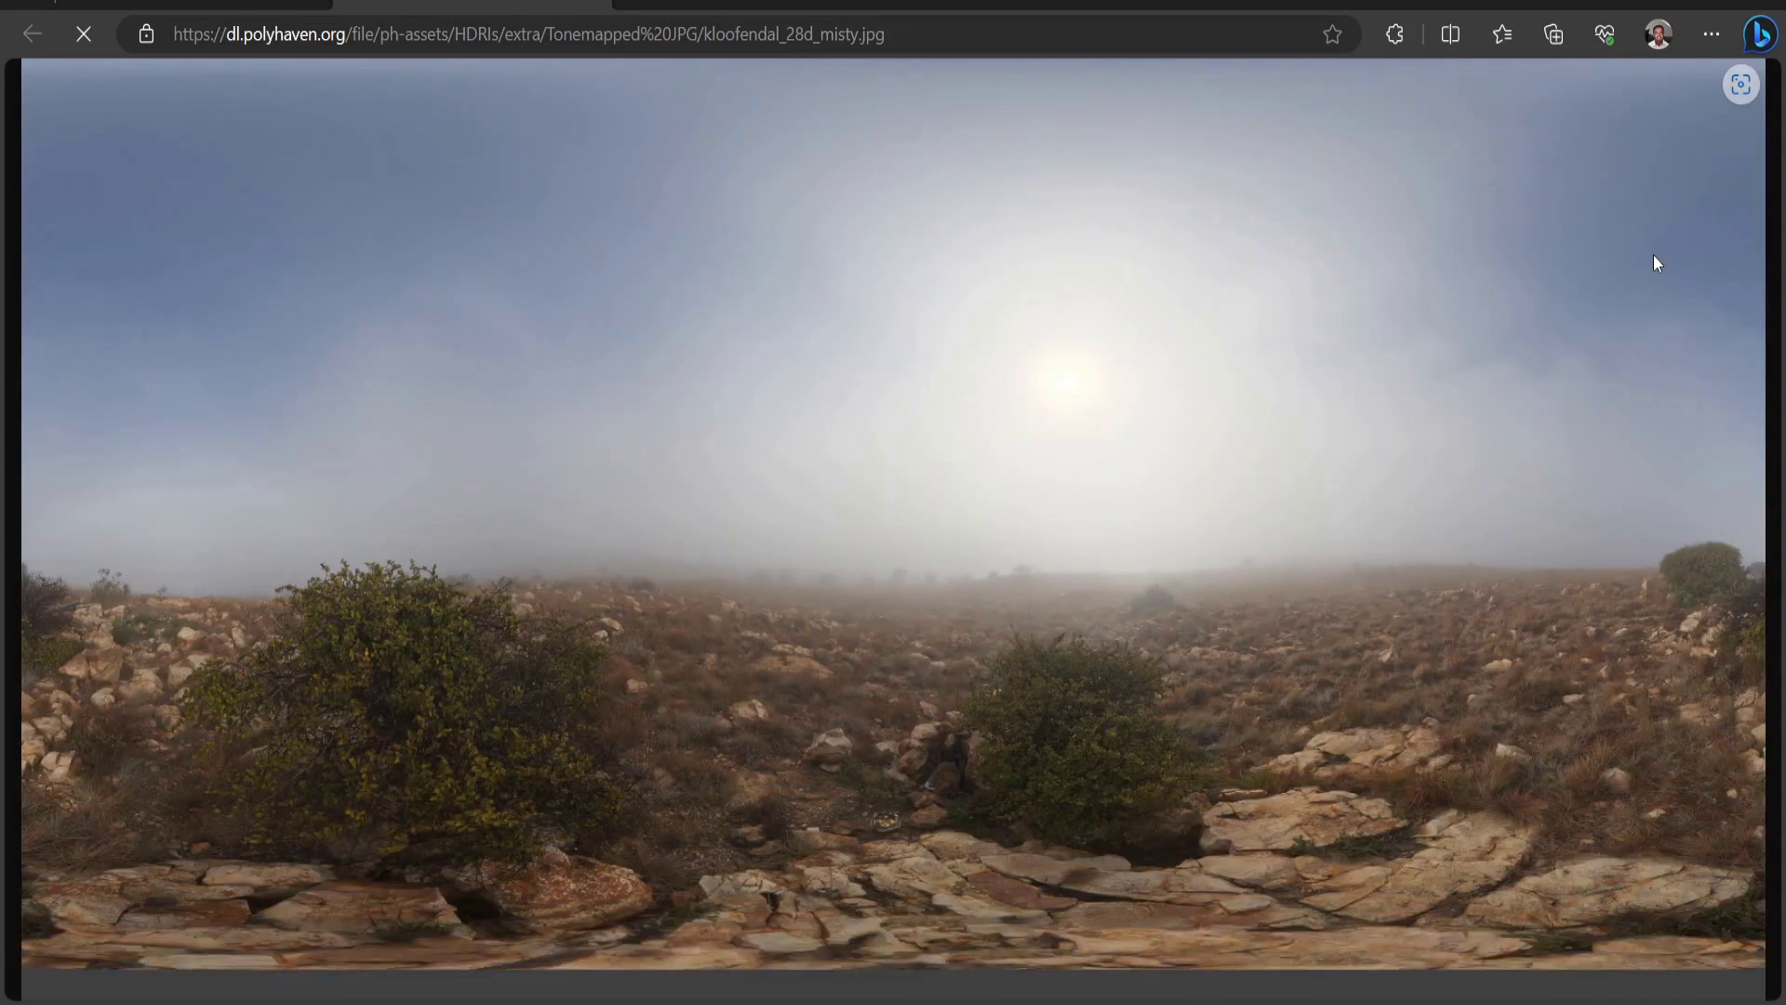
right_click(1332, 482)
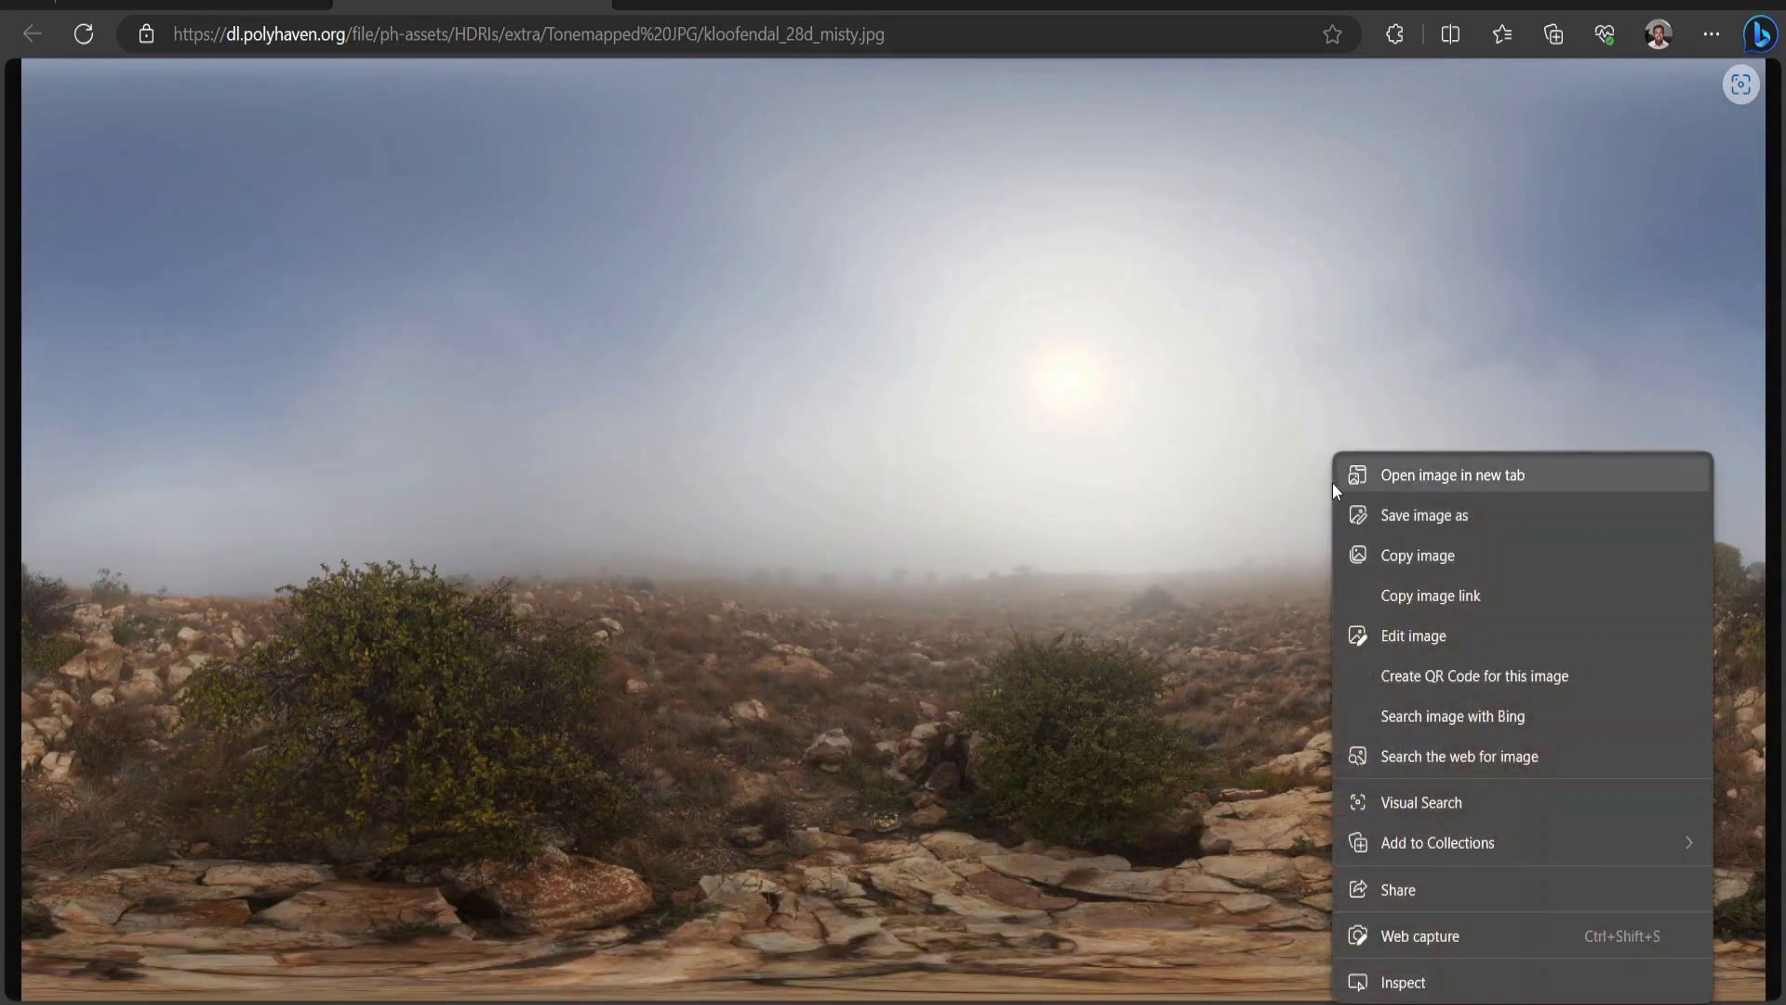
left_click(1403, 514)
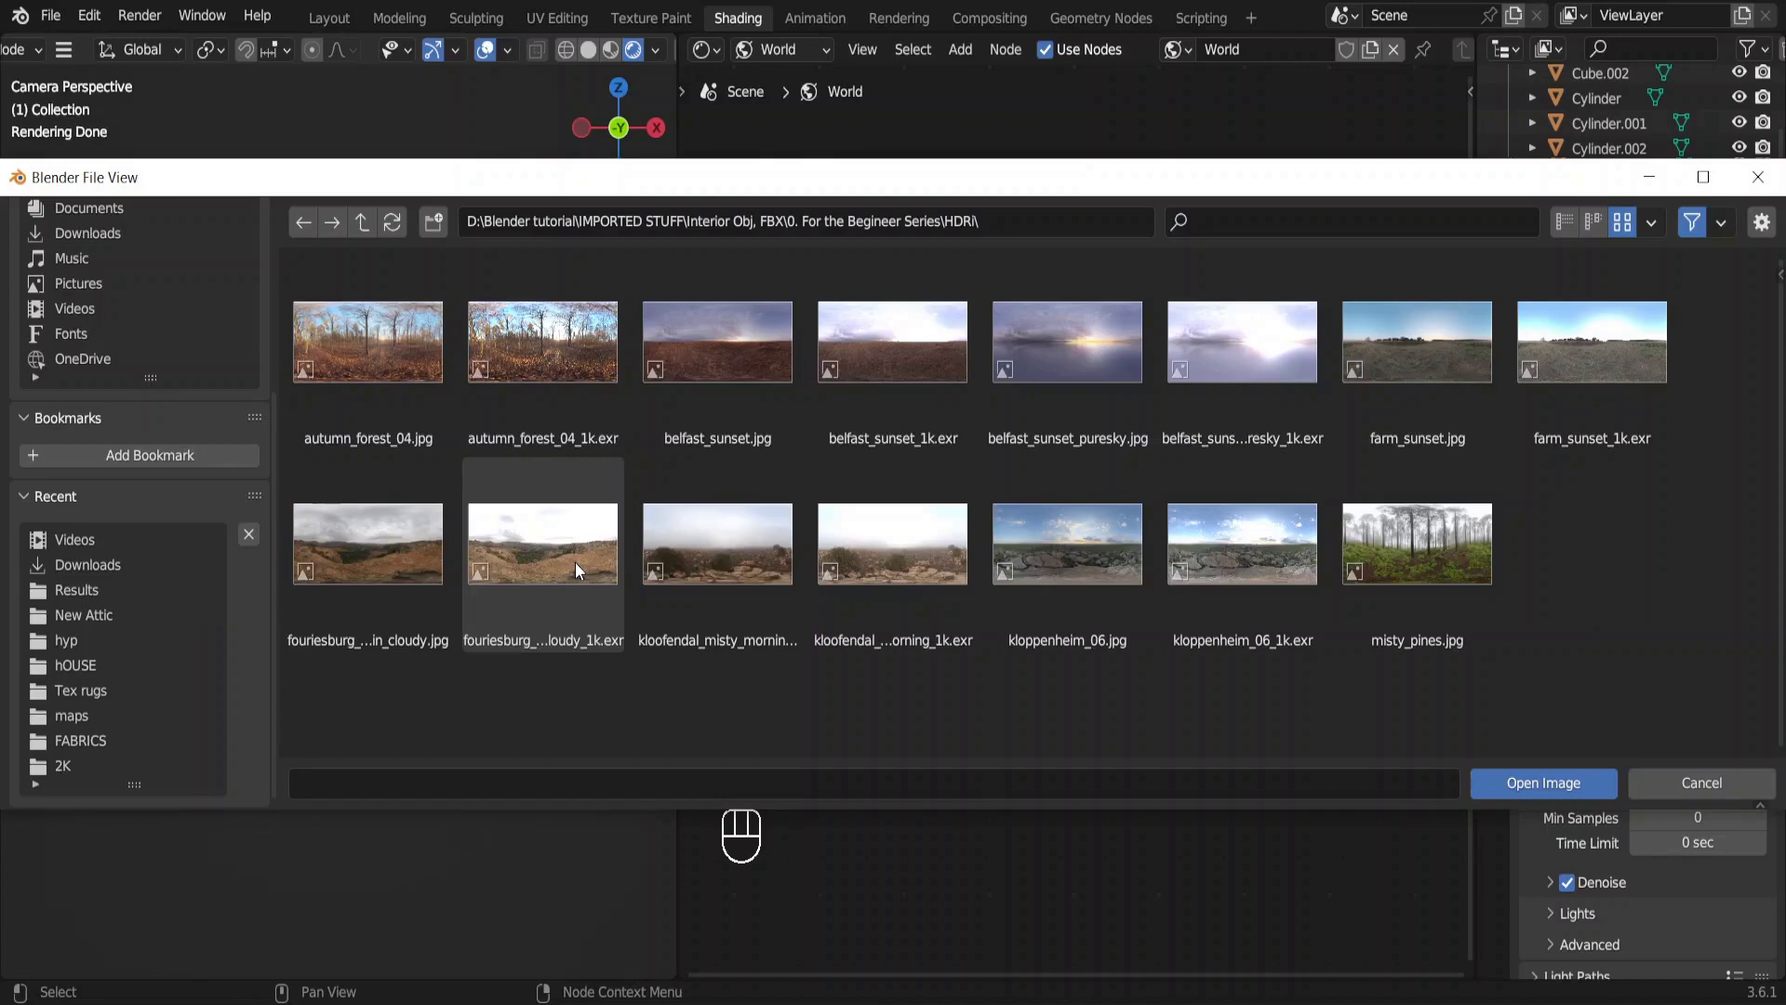
Load fouriesburg_mountain_cloudy_1k.exr into the Environment Texture node.
double_click(575, 562)
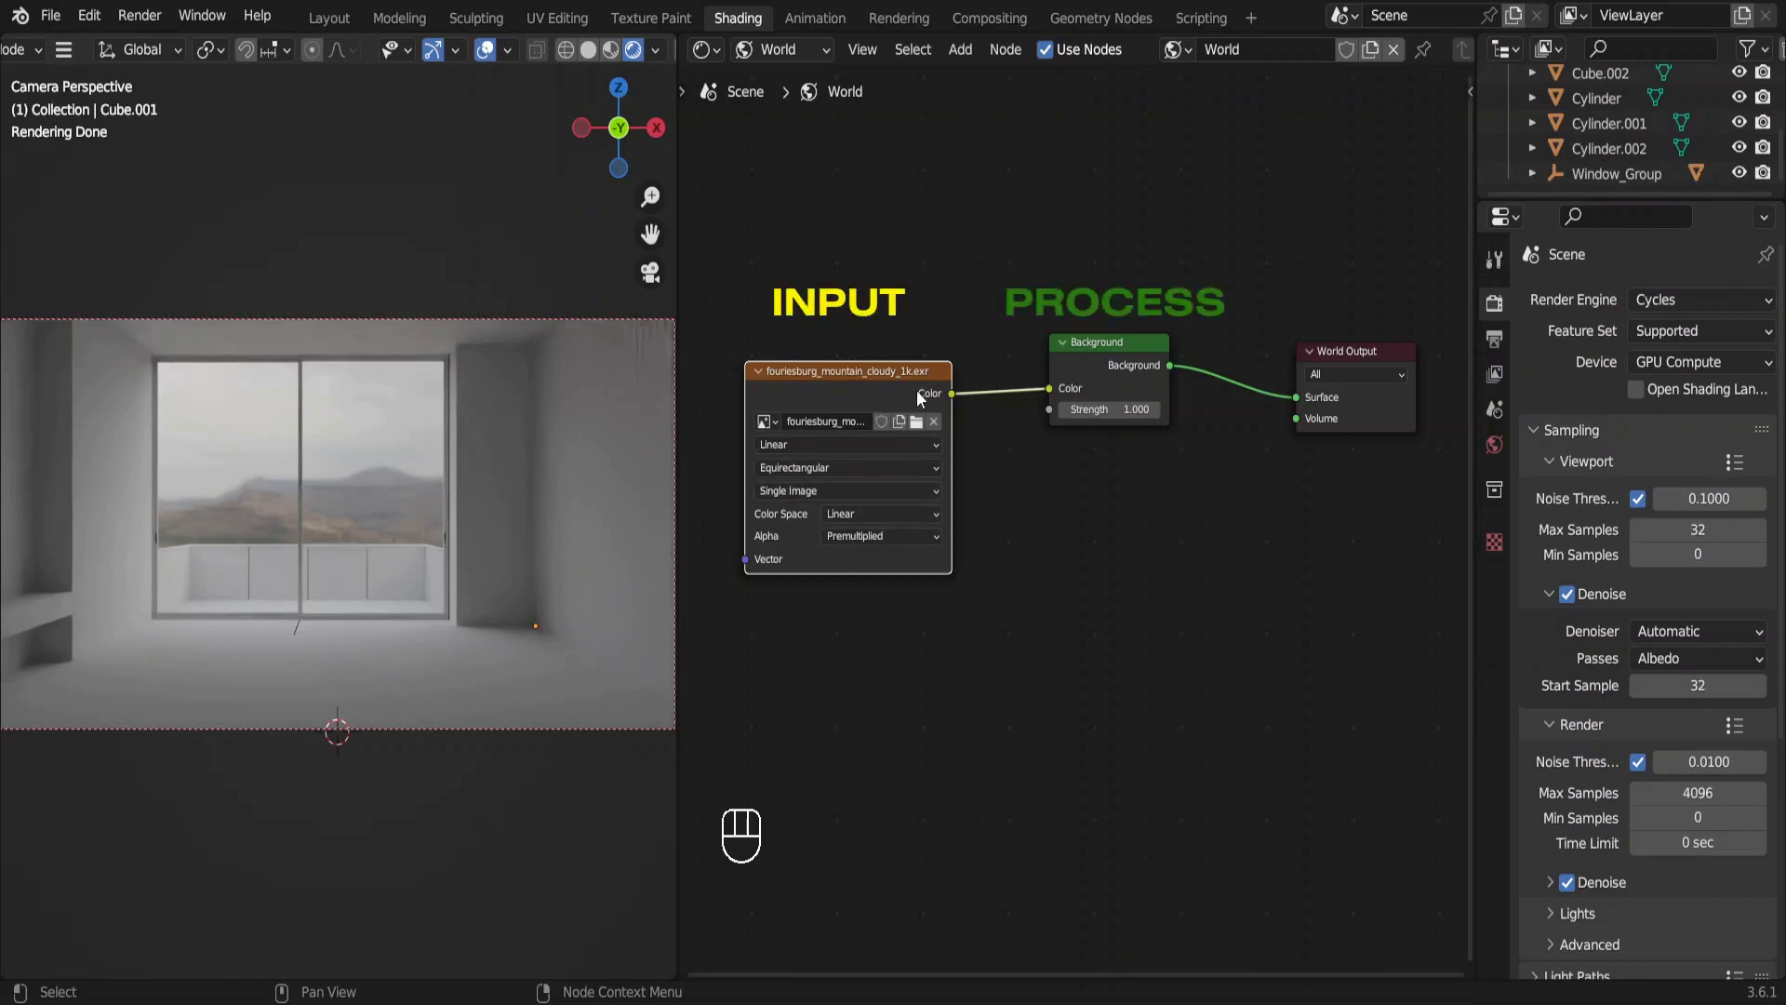
left_click(1074, 375)
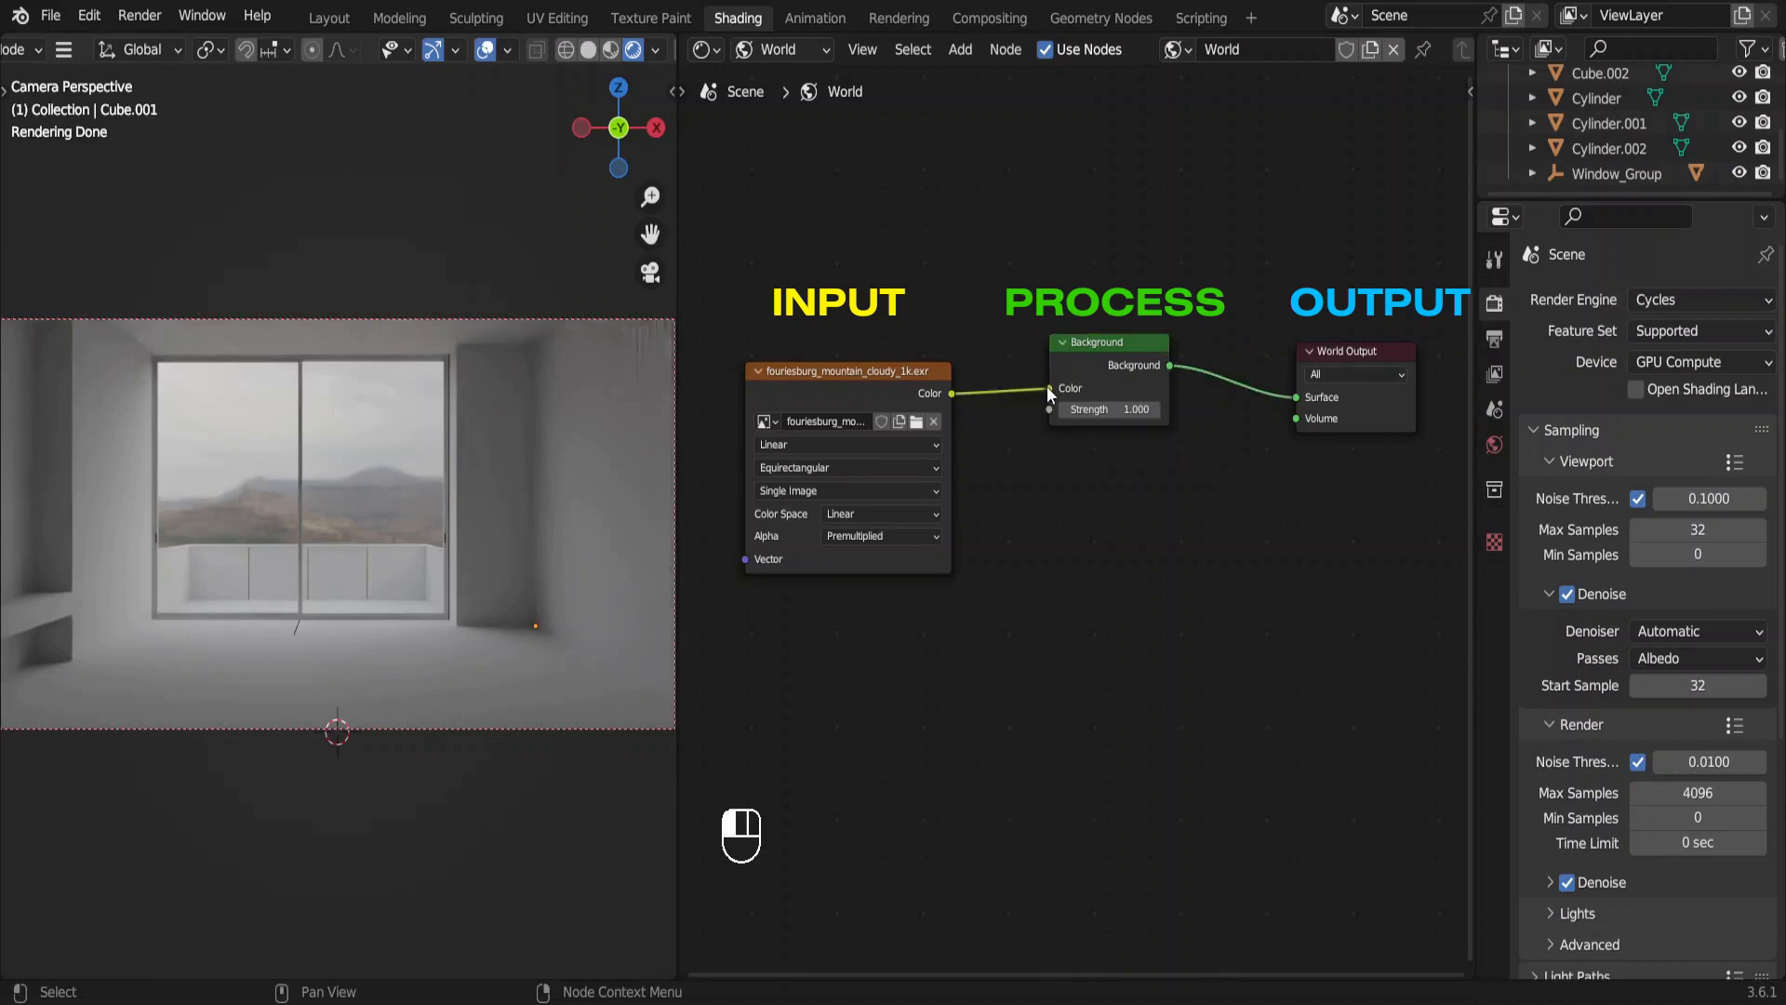
left_click_drag(1047, 387, 1293, 399)
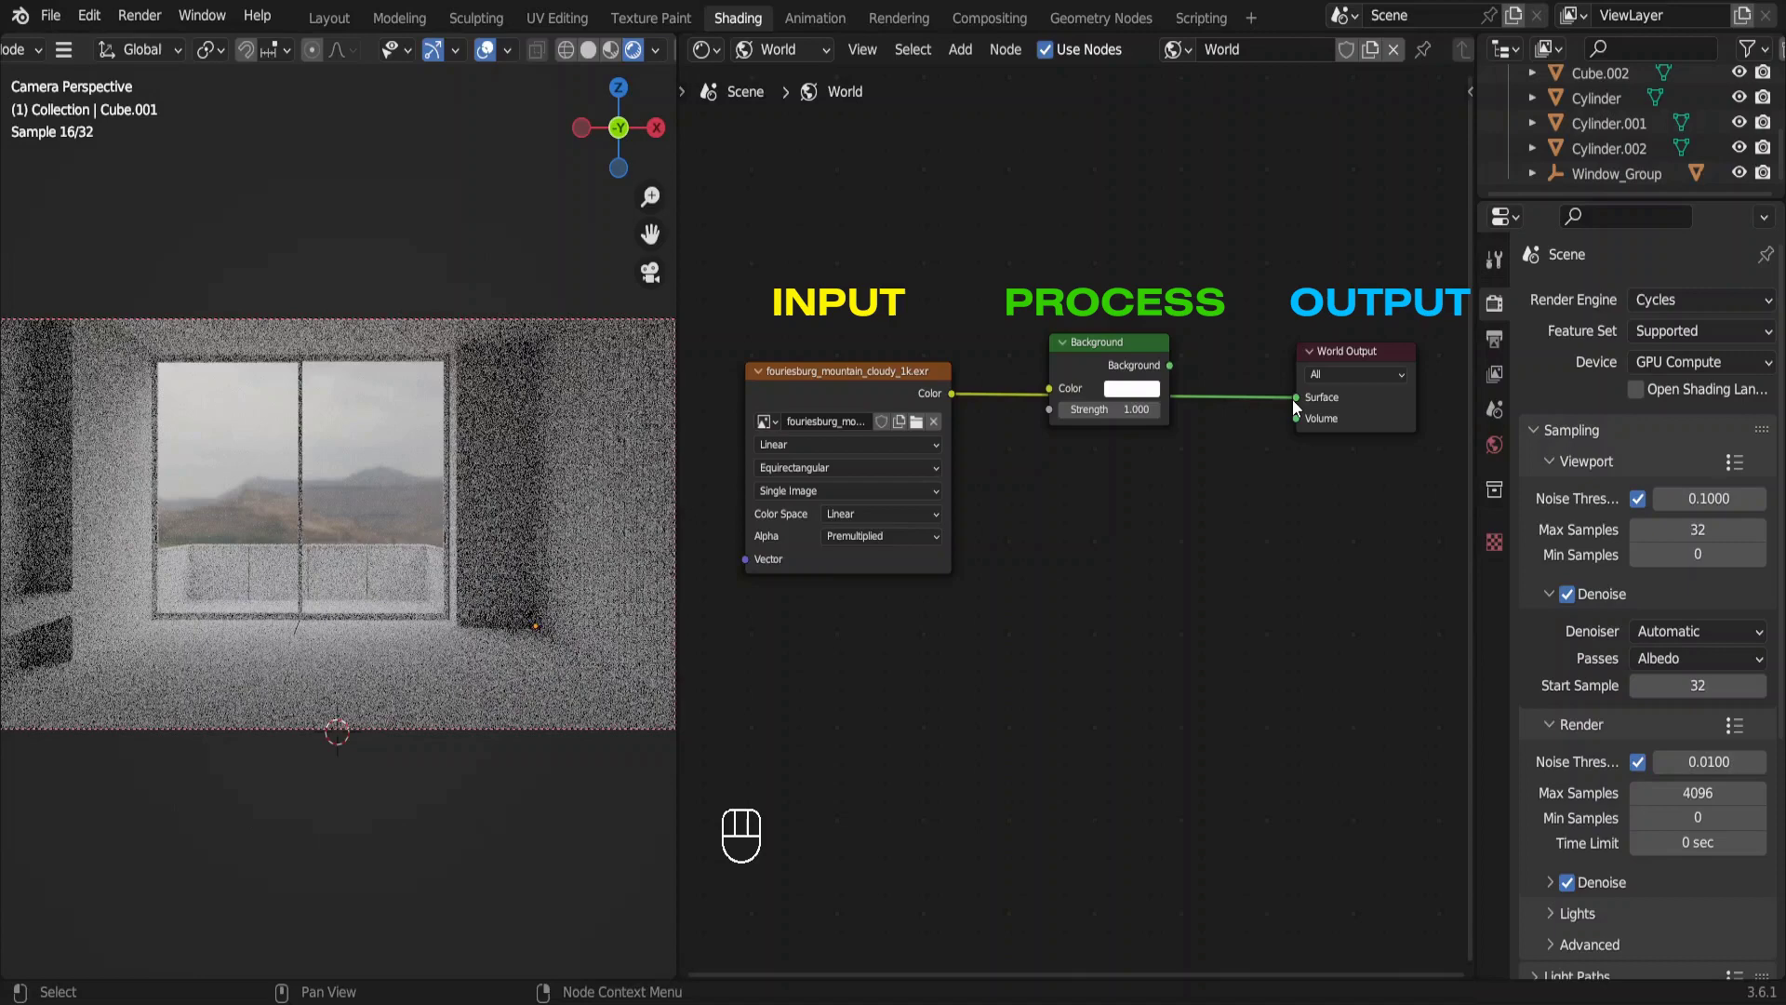
mouse_move(1108, 356)
left_mouse_down()
mouse_move(1092, 393)
mouse_move(1138, 341)
mouse_move(1138, 372)
left_mouse_up()
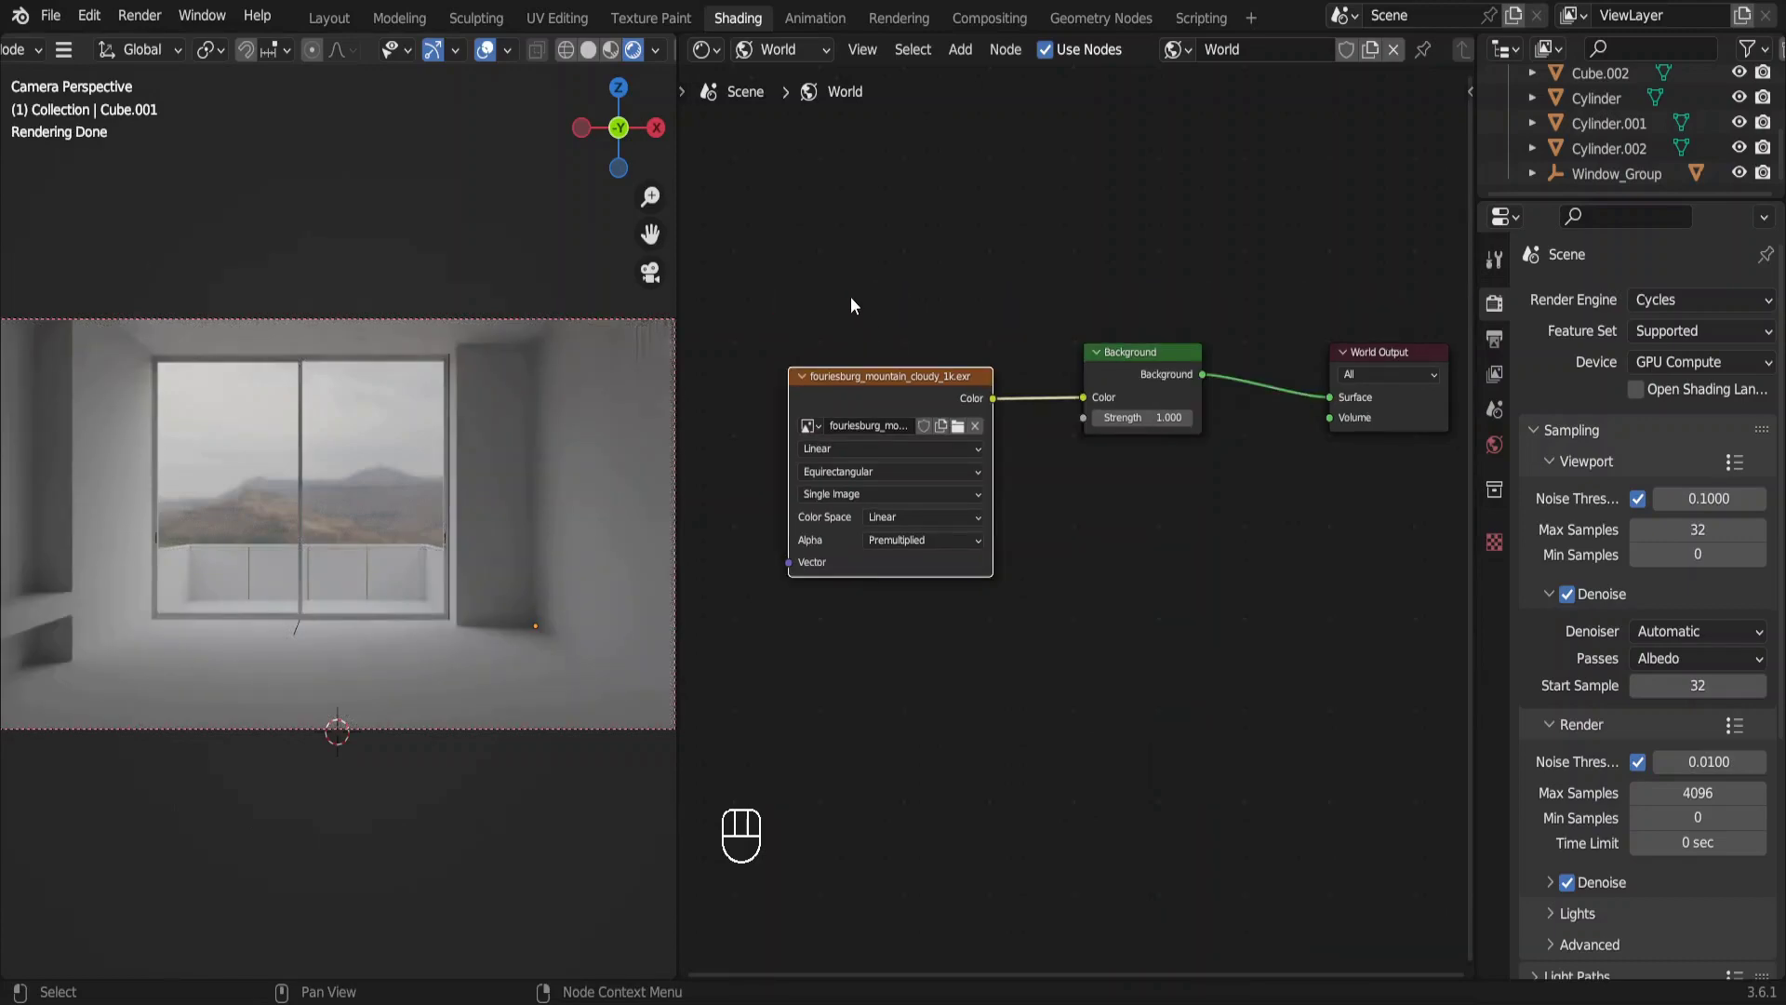
Duplicate the Environment Texture and Background nodes and place the copies below.
left_click_drag(850, 296, 1157, 622)
key("shift+d")
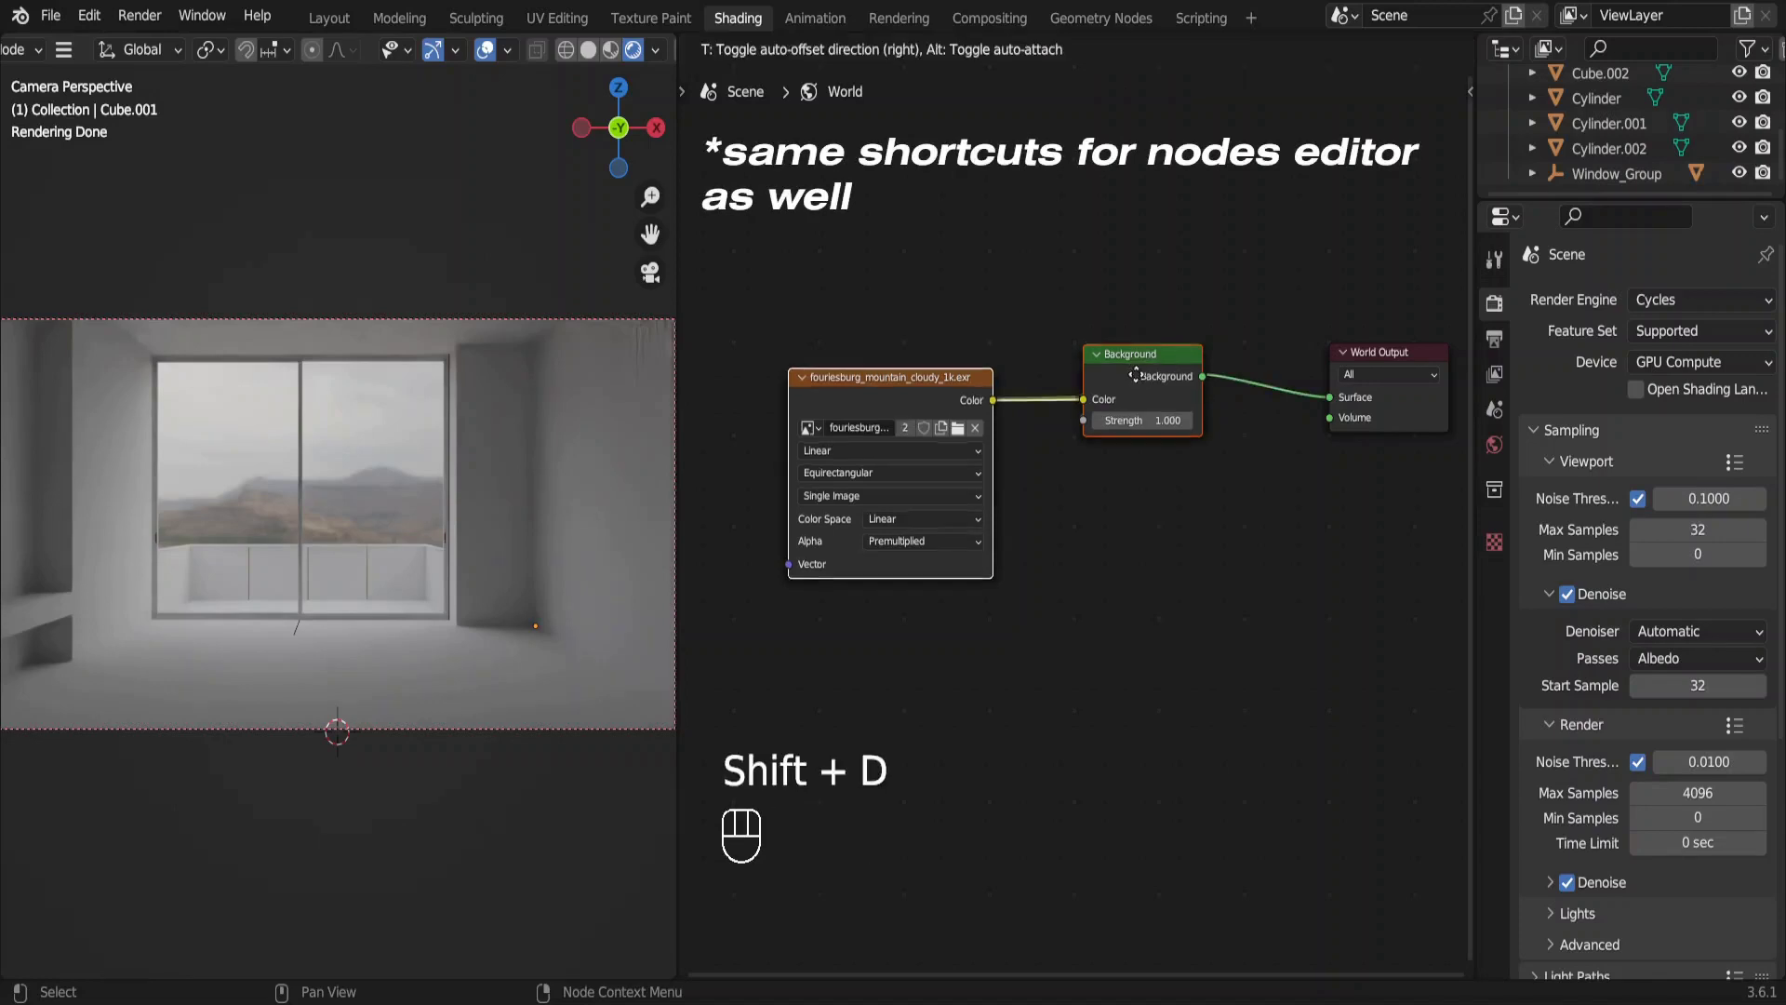
left_click(1136, 601)
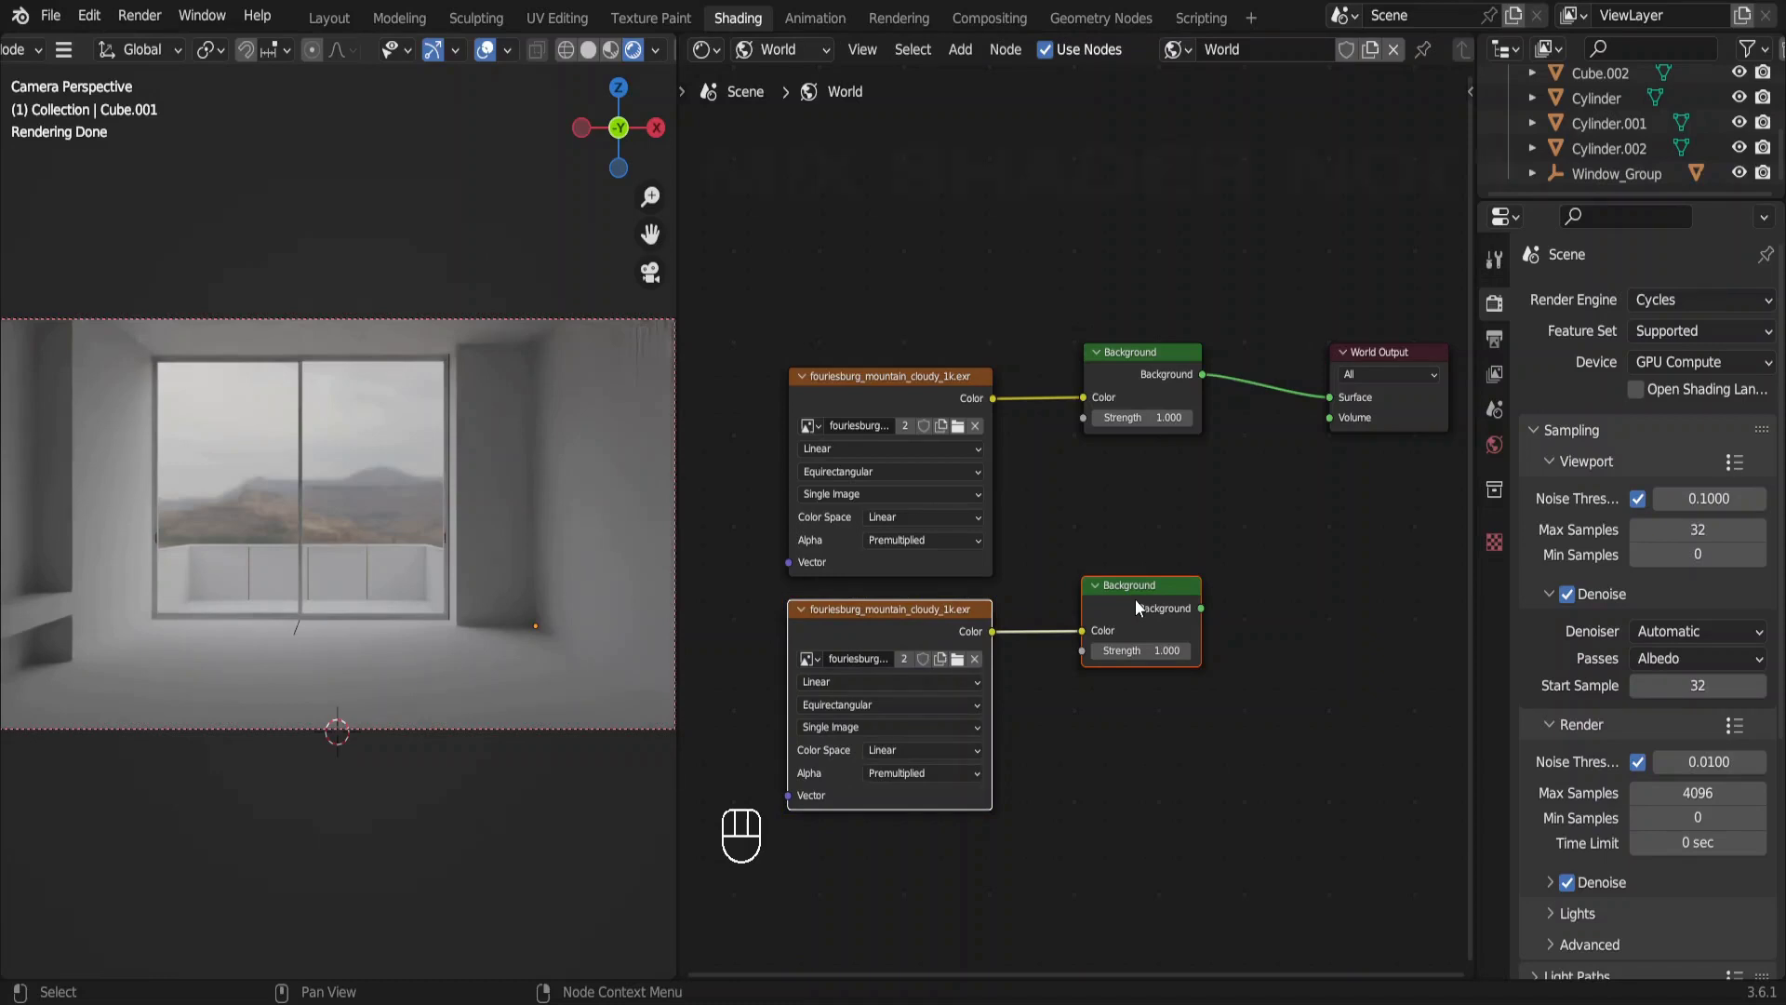
Insert a Mix Shader before World Output and make the copied image single-user.
key("shift+a")
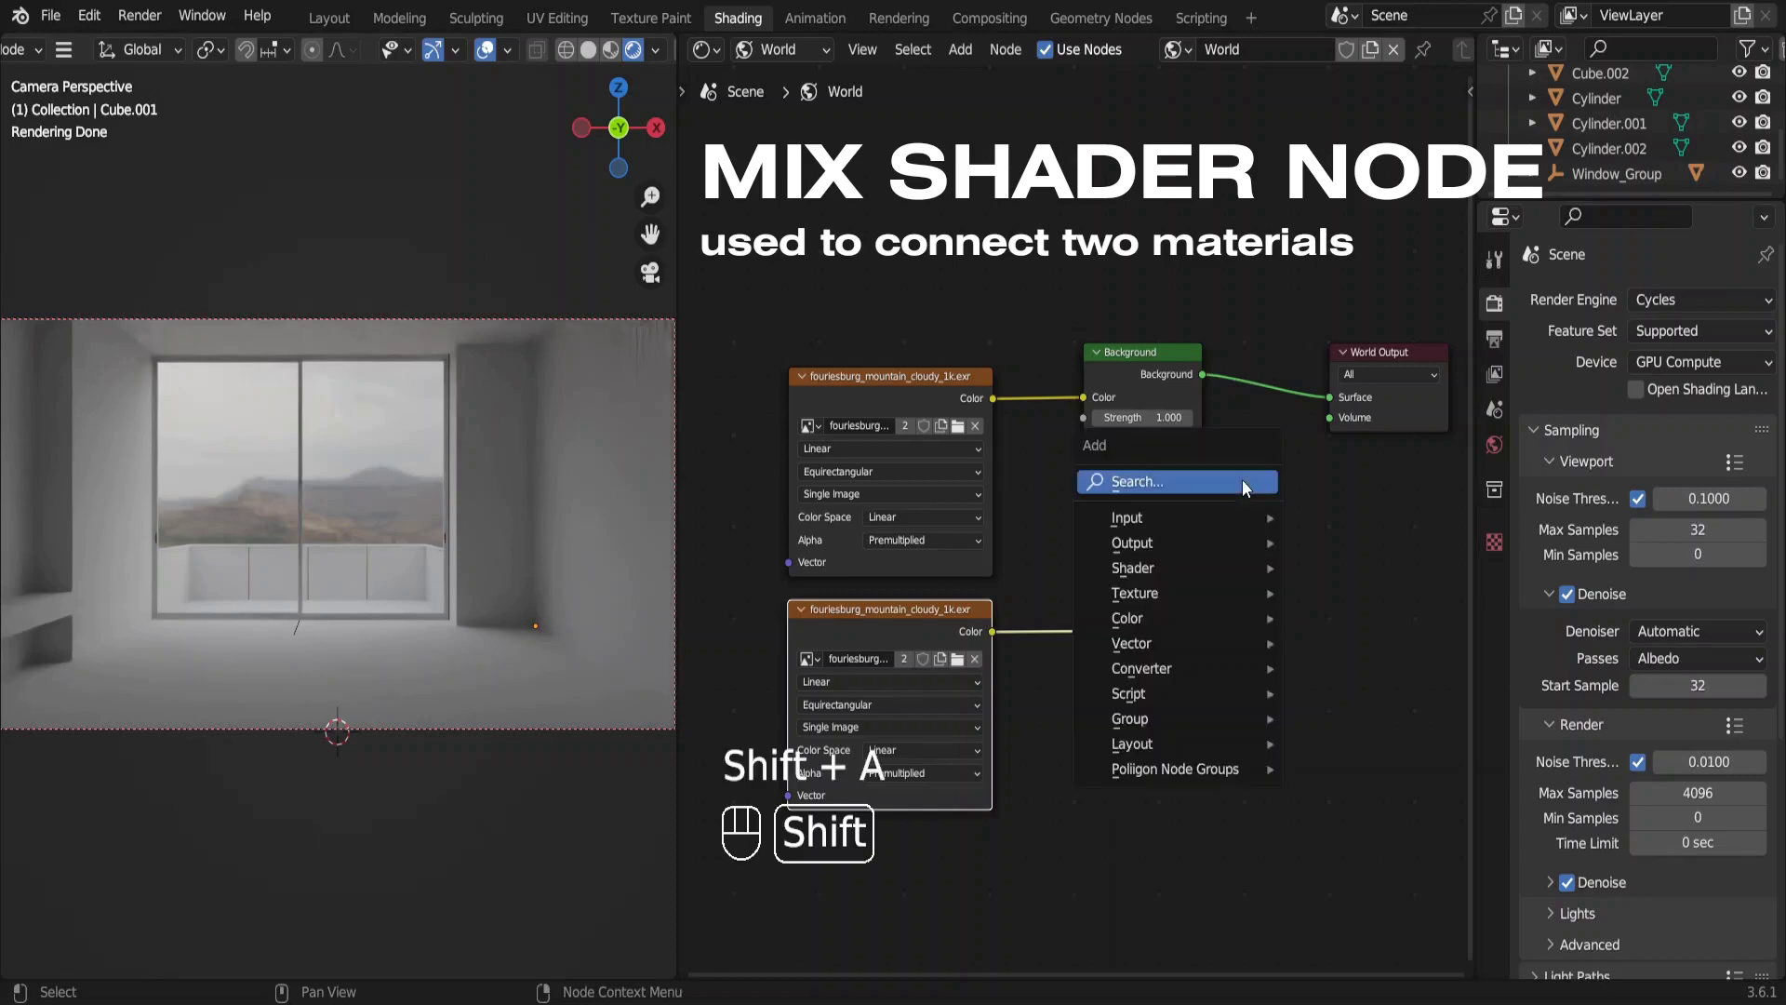
mouse_move(1237, 567)
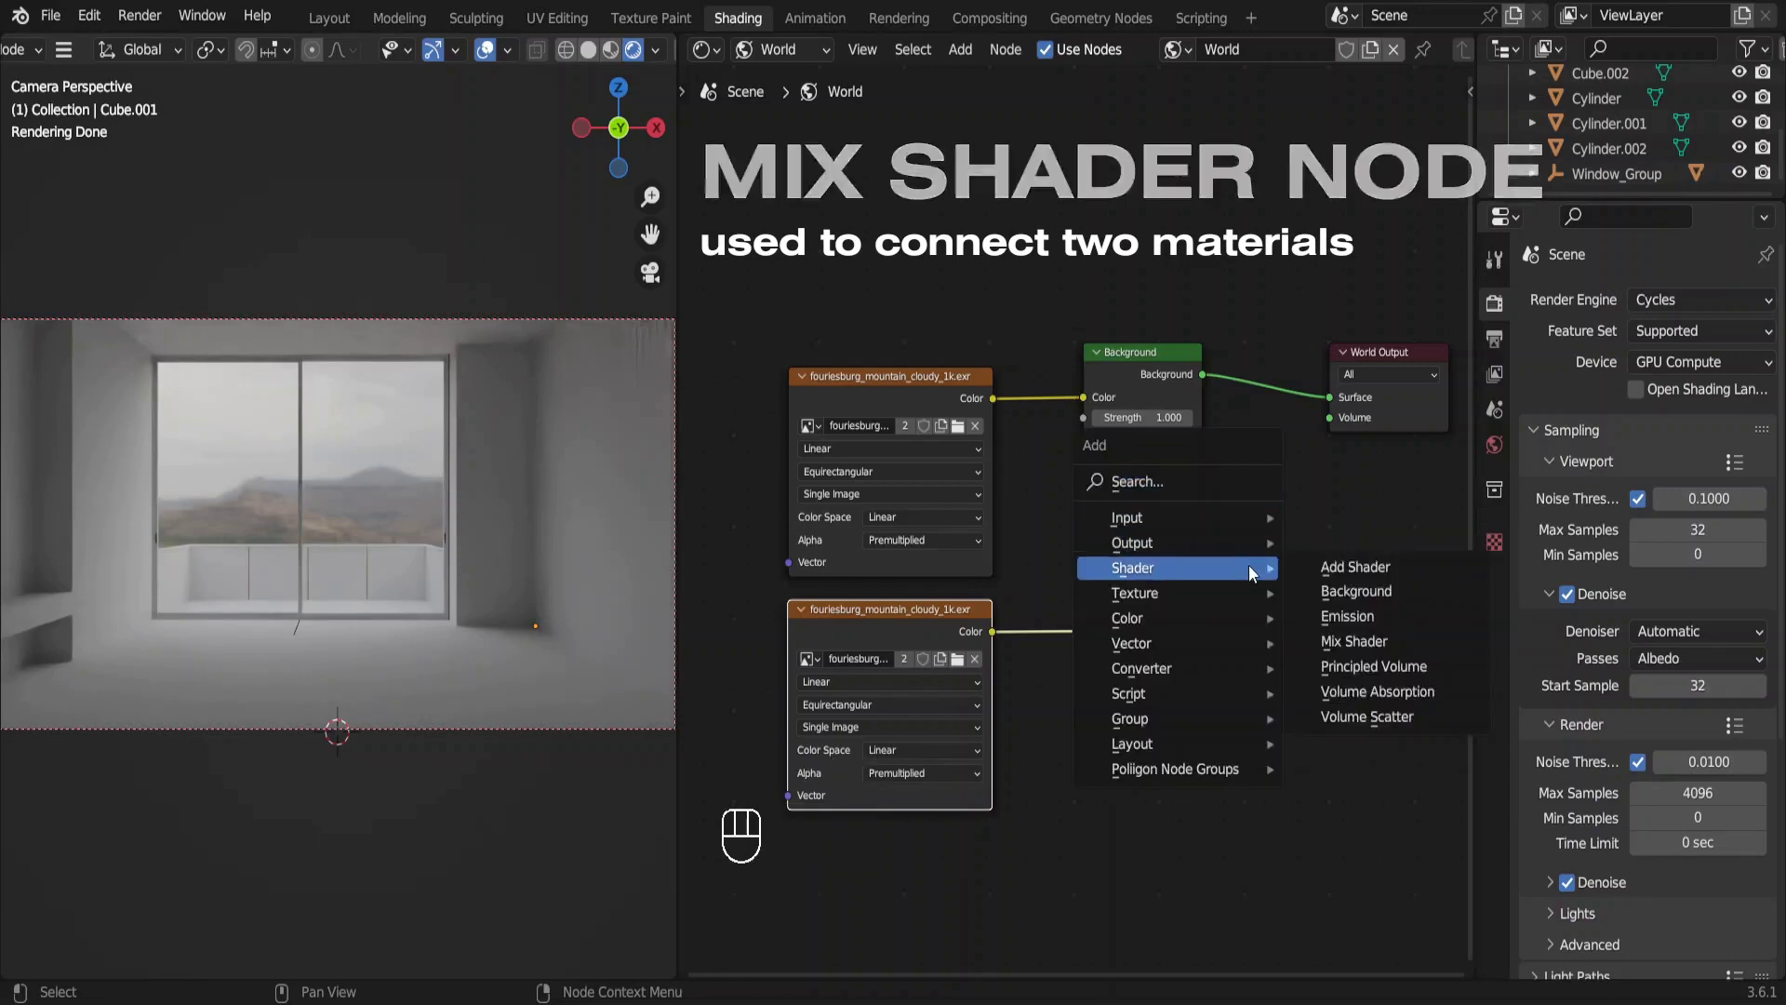
left_click(1368, 642)
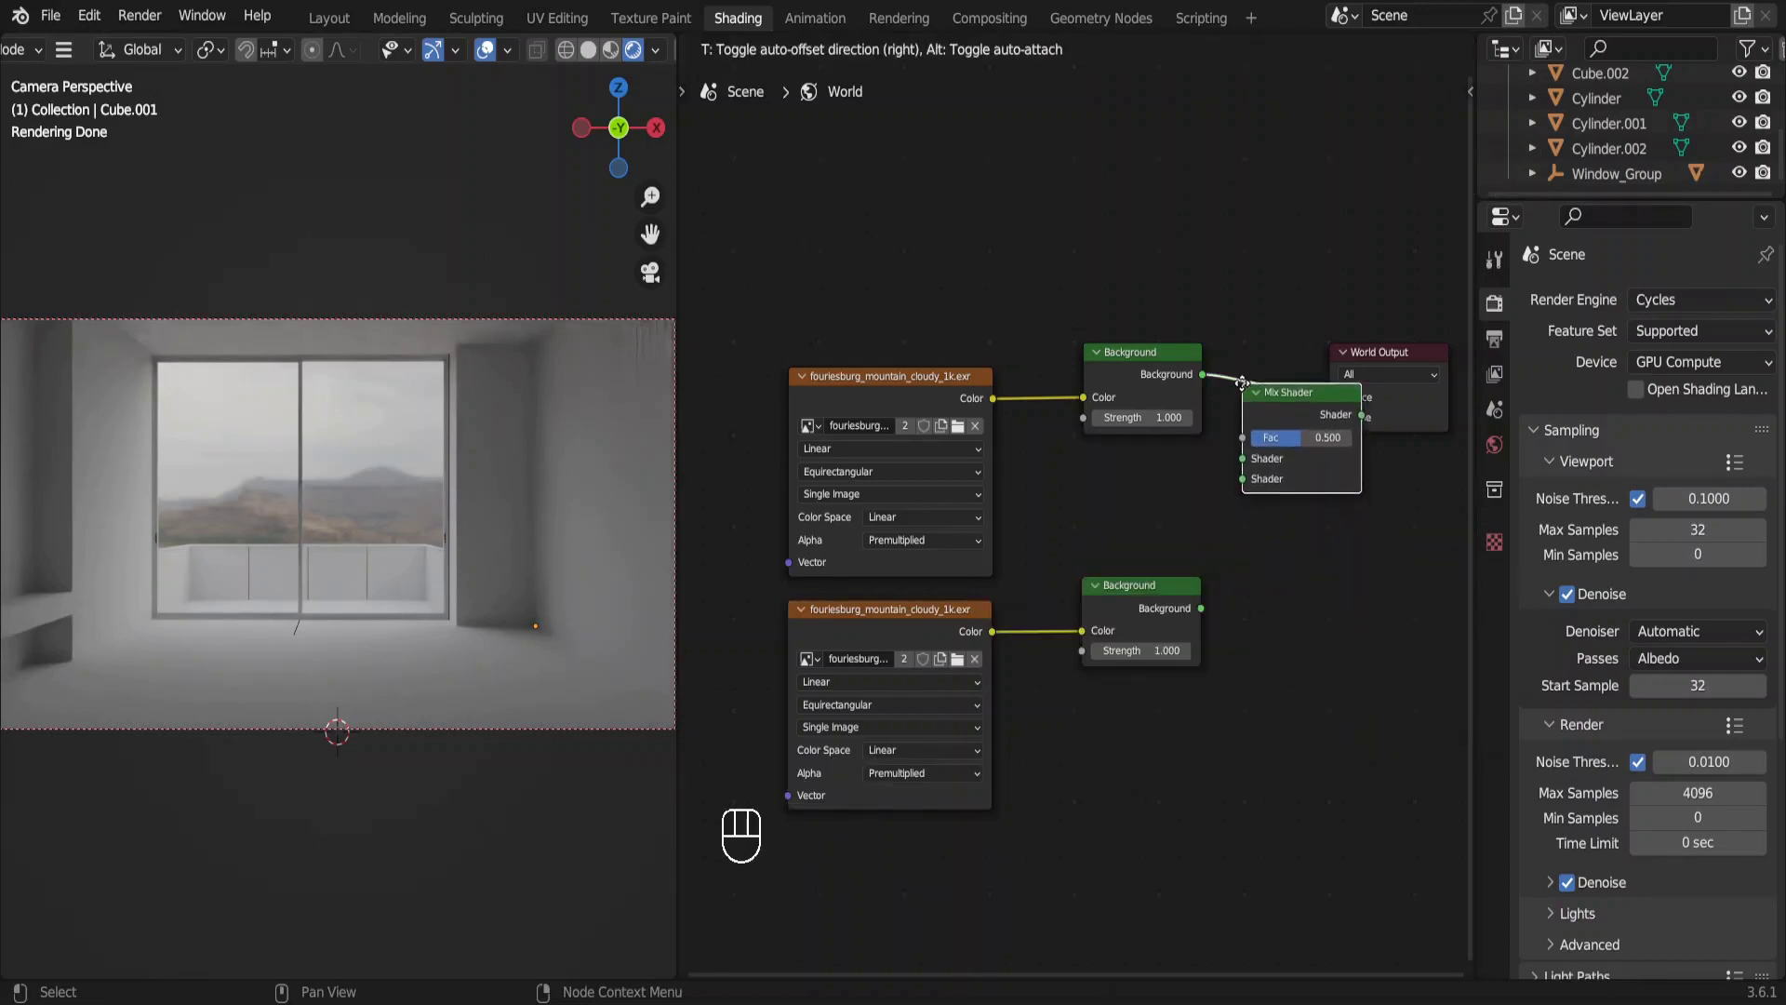
left_click(1239, 381)
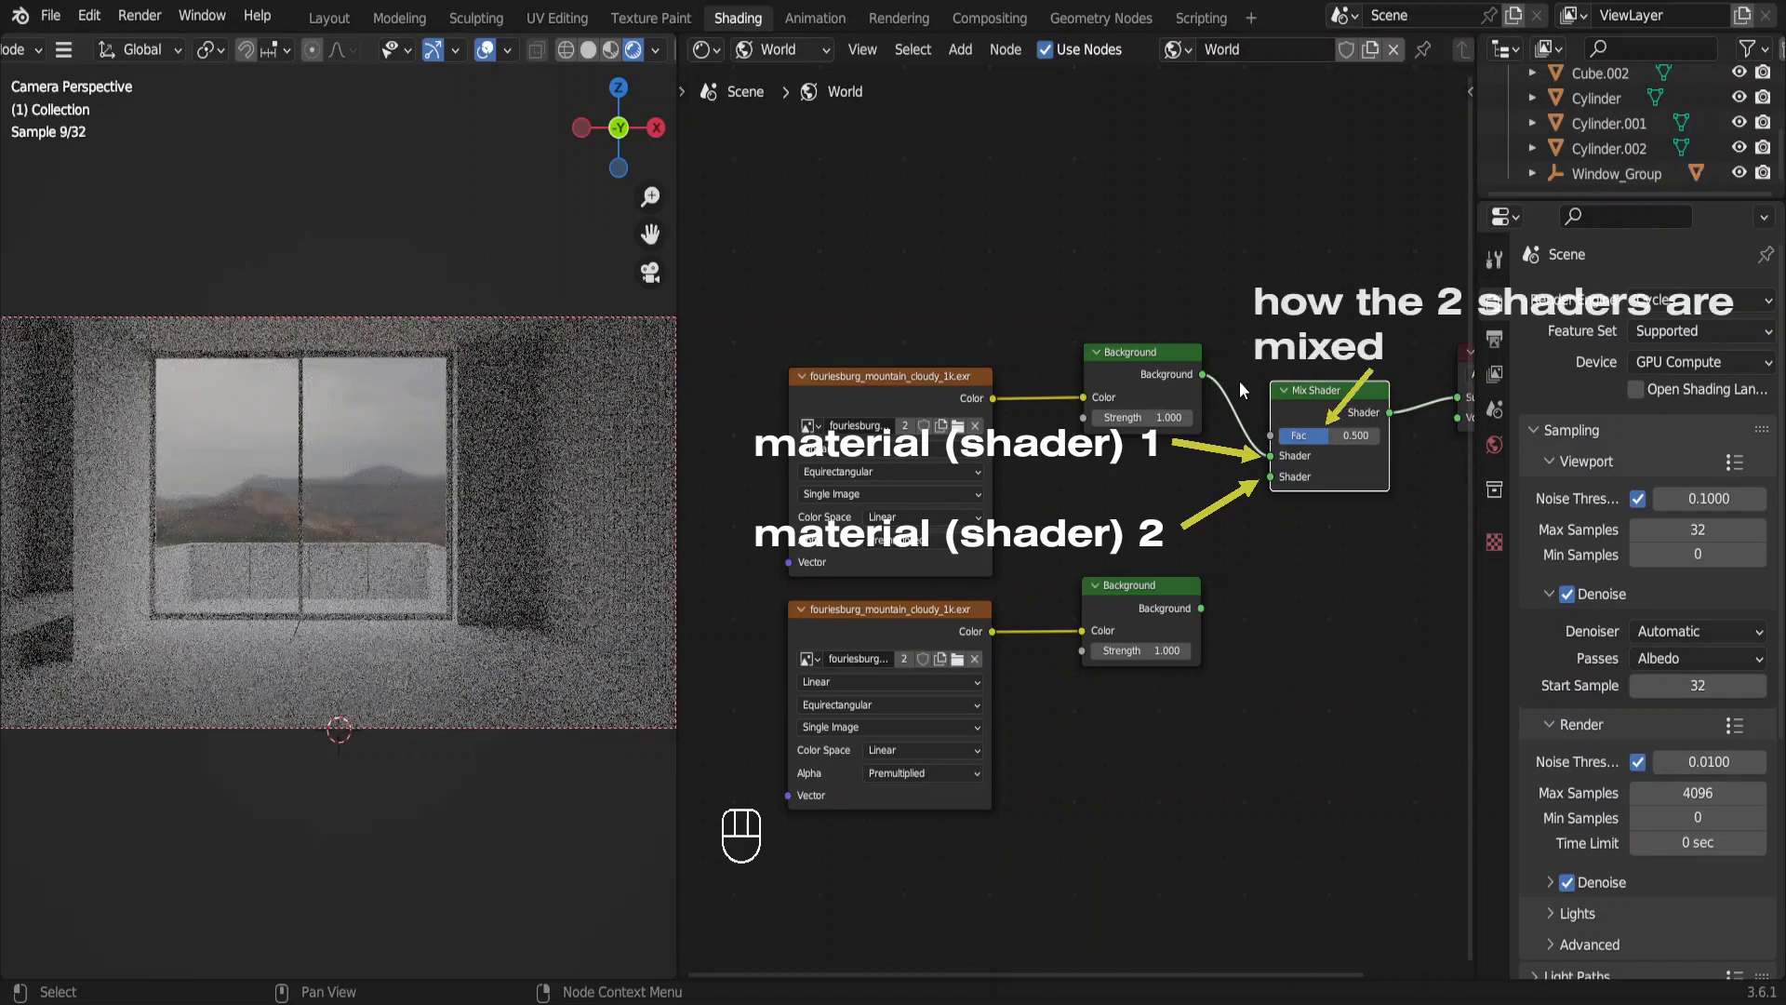
left_click(1240, 381)
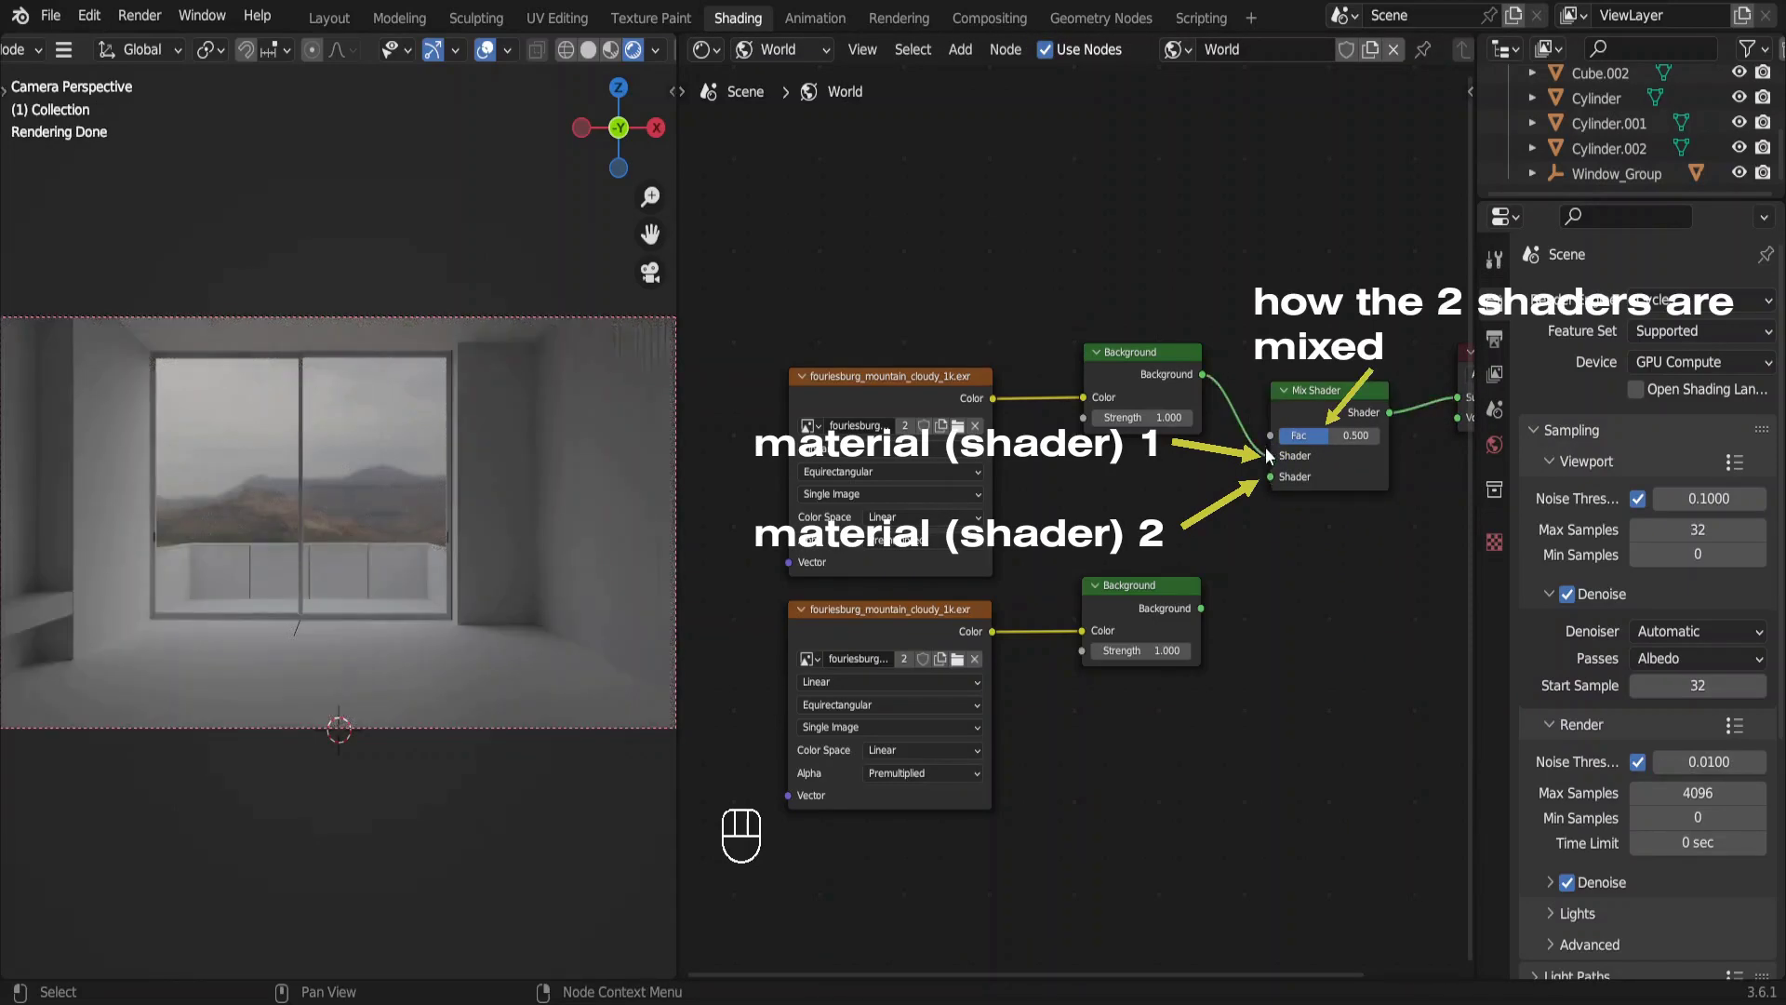
left_click(902, 659)
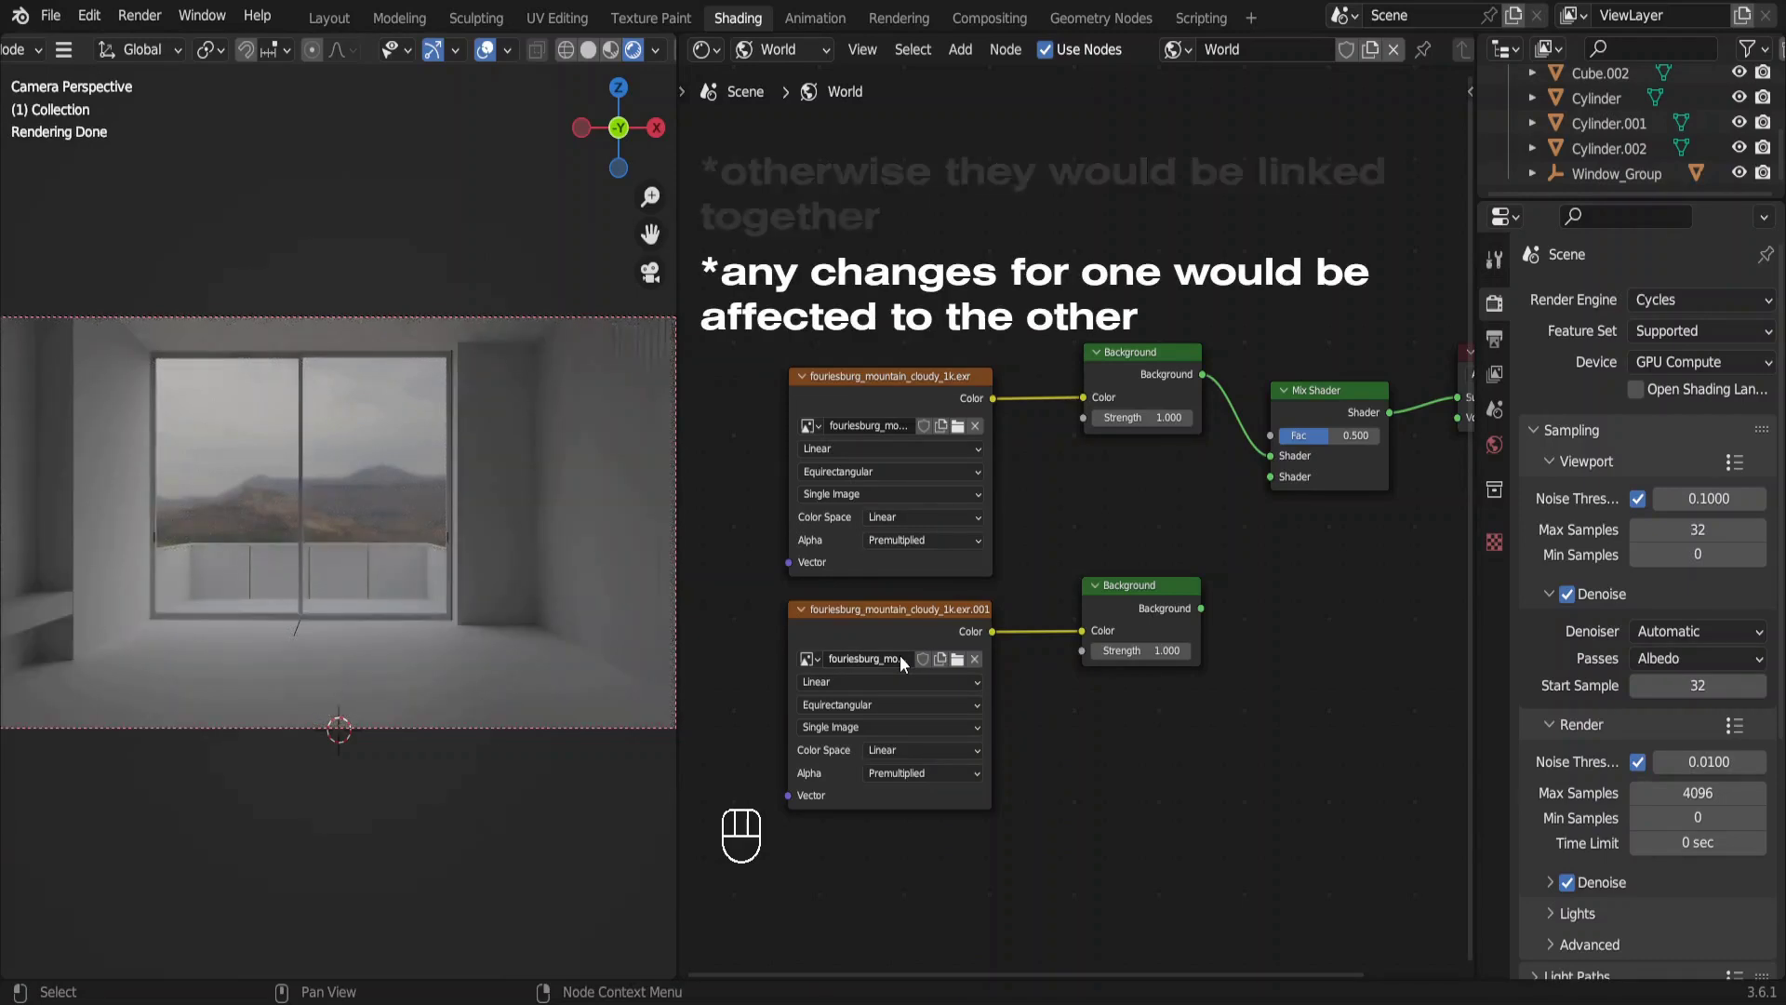
Load fouriesburg_mountain_cloudy.jpg in the lower image node and wire its Background to Mix Shader's second input.
left_click(960, 658)
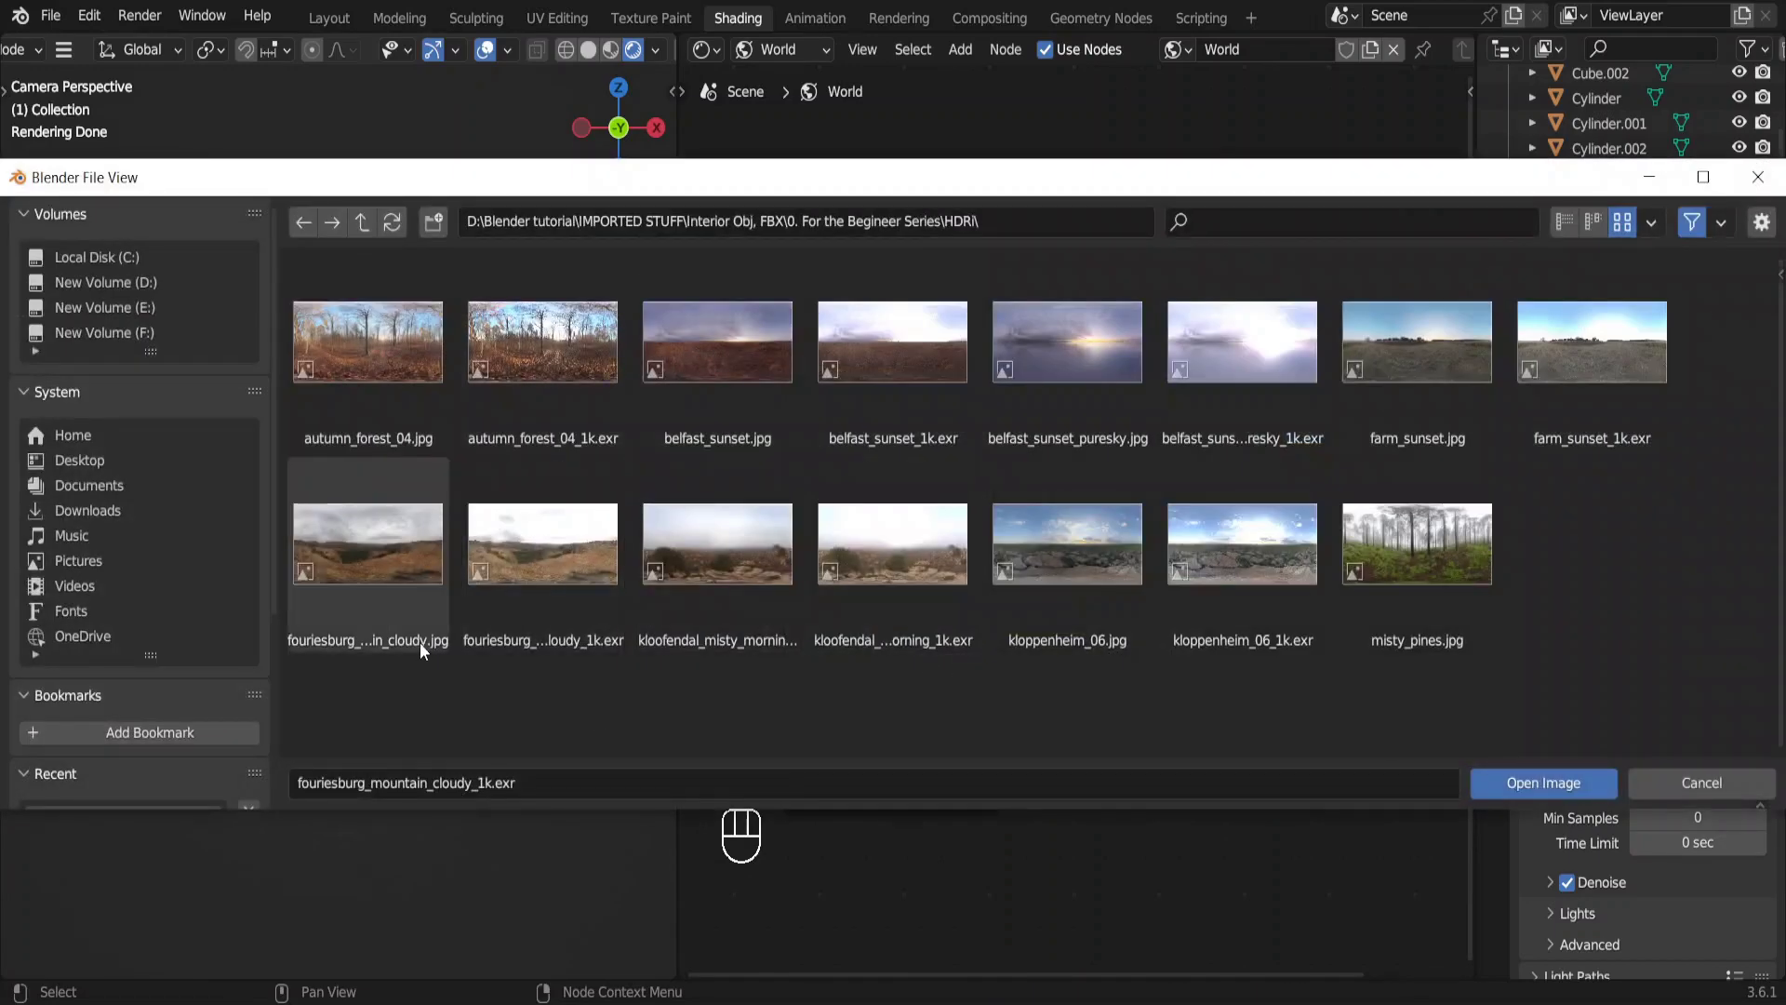
double_click(429, 639)
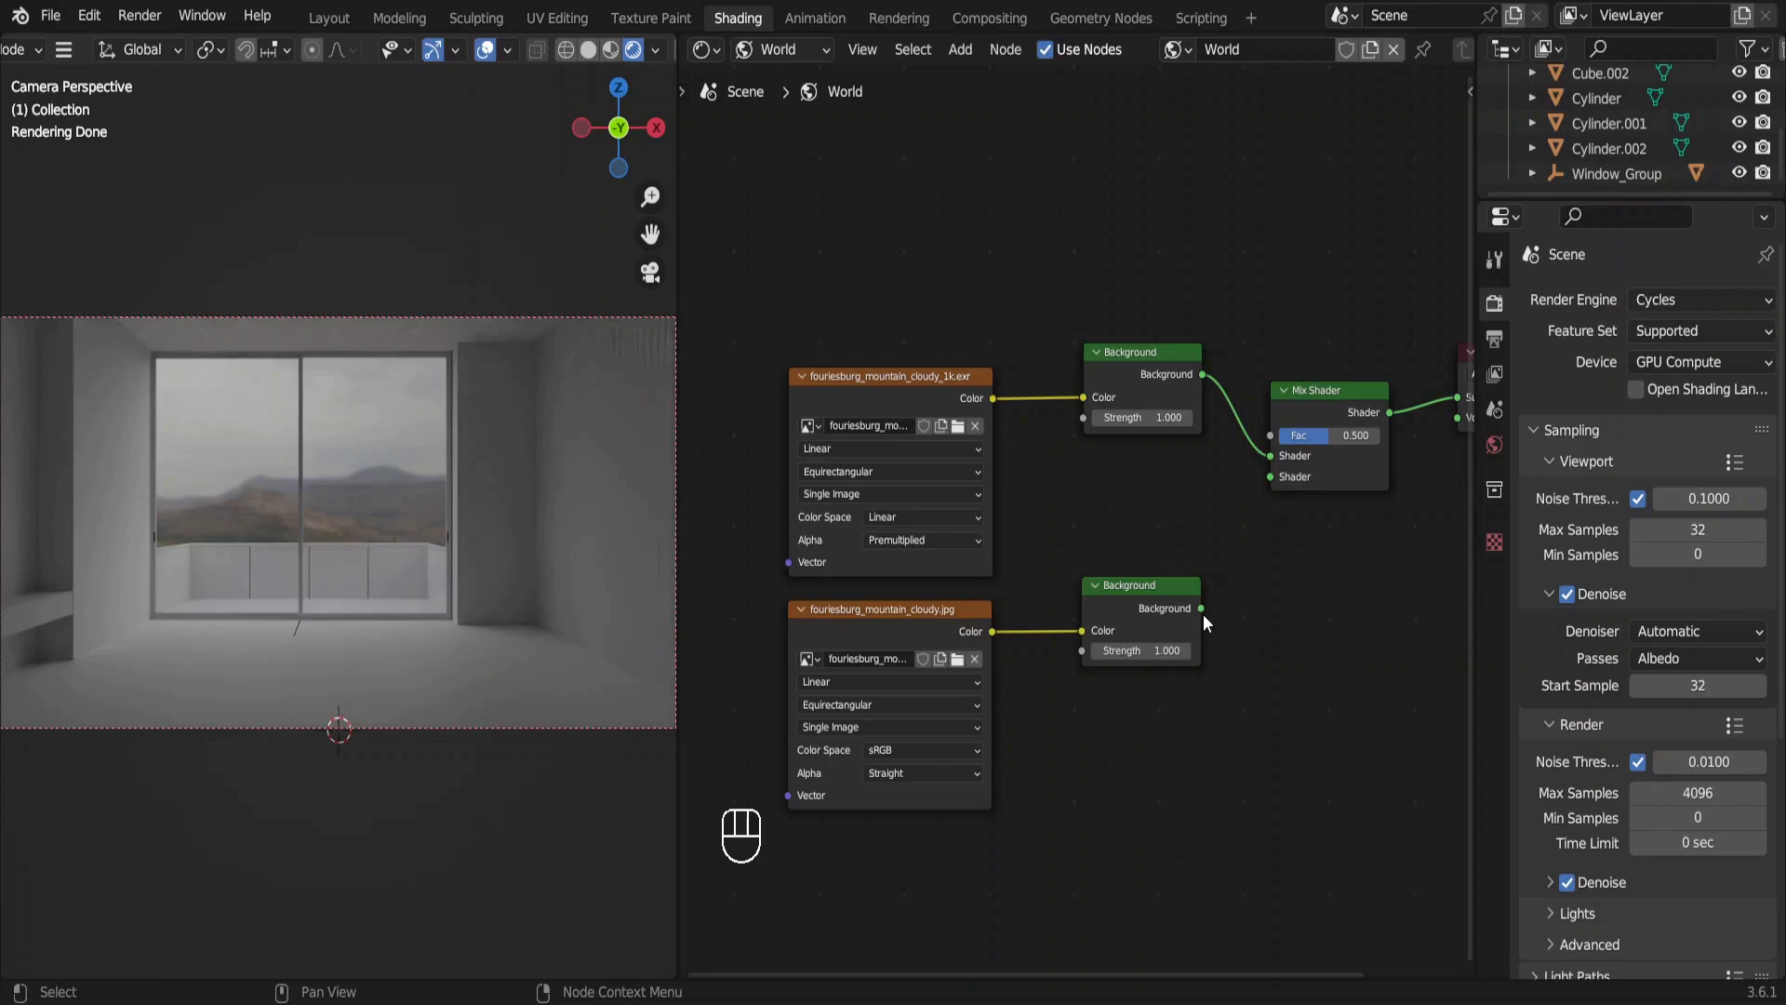
left_click_drag(1202, 608, 1268, 479)
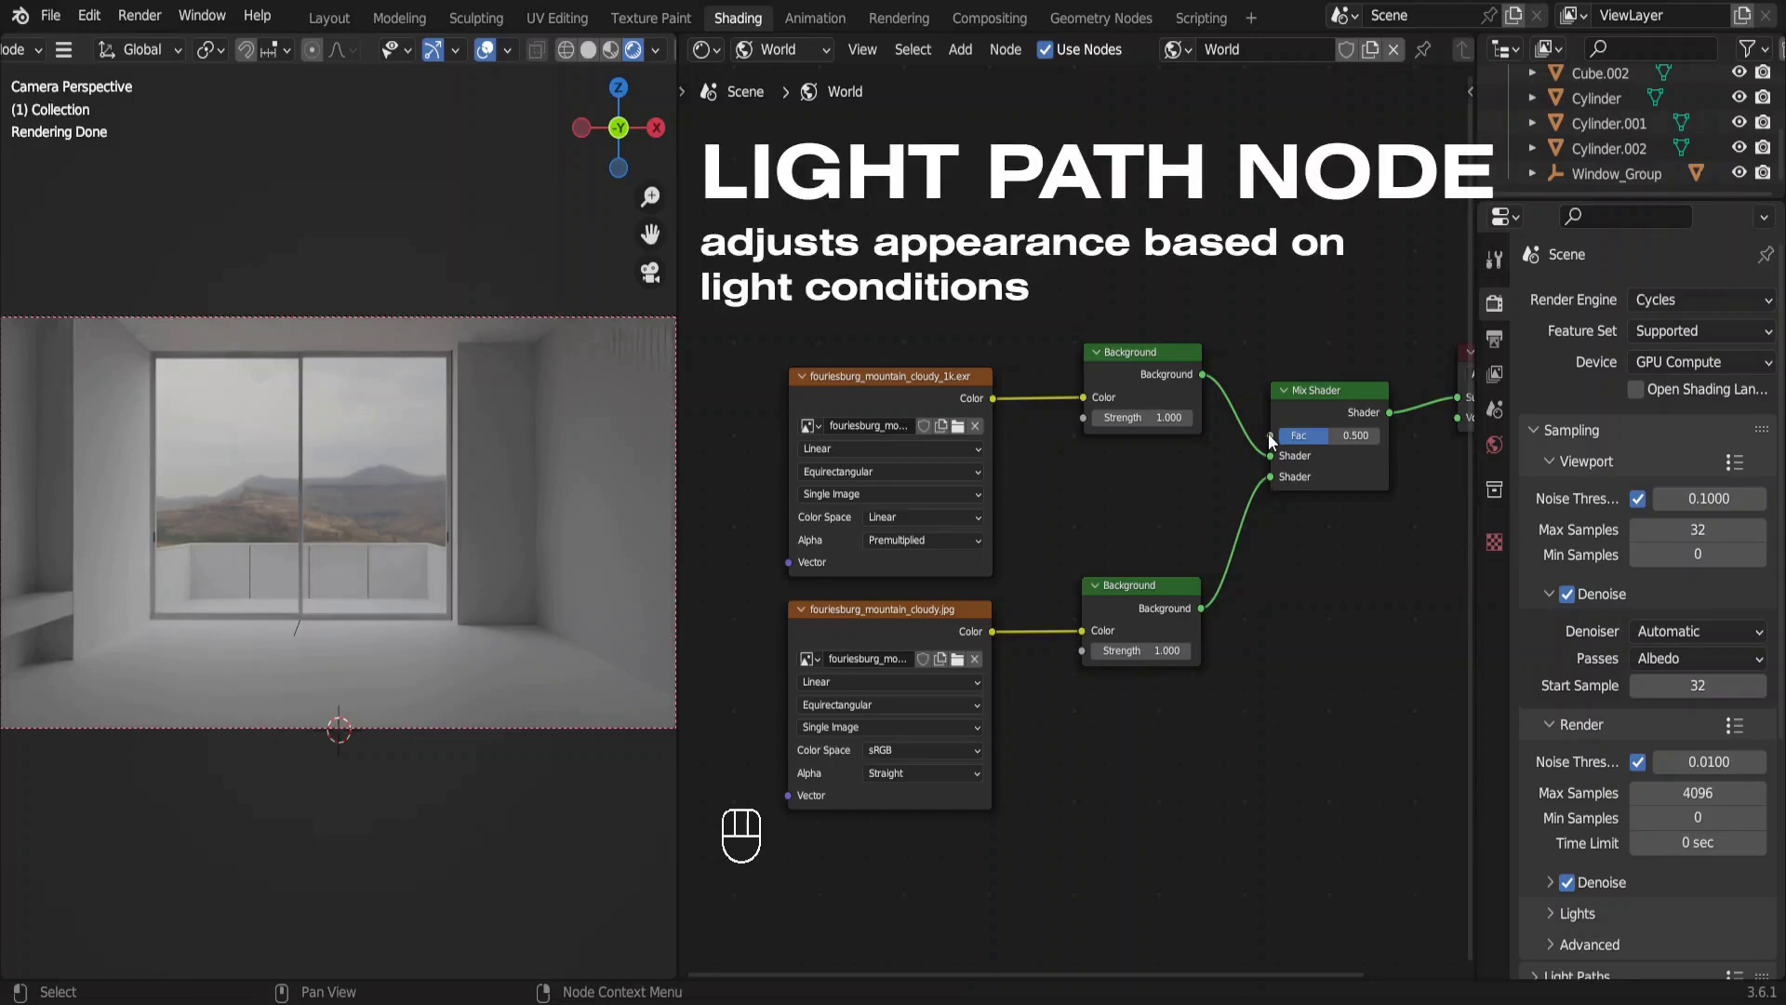
Connect a new Light Path node's Is Camera Ray output to the Mix Shader Fac.
left_click_drag(1271, 442, 1107, 207)
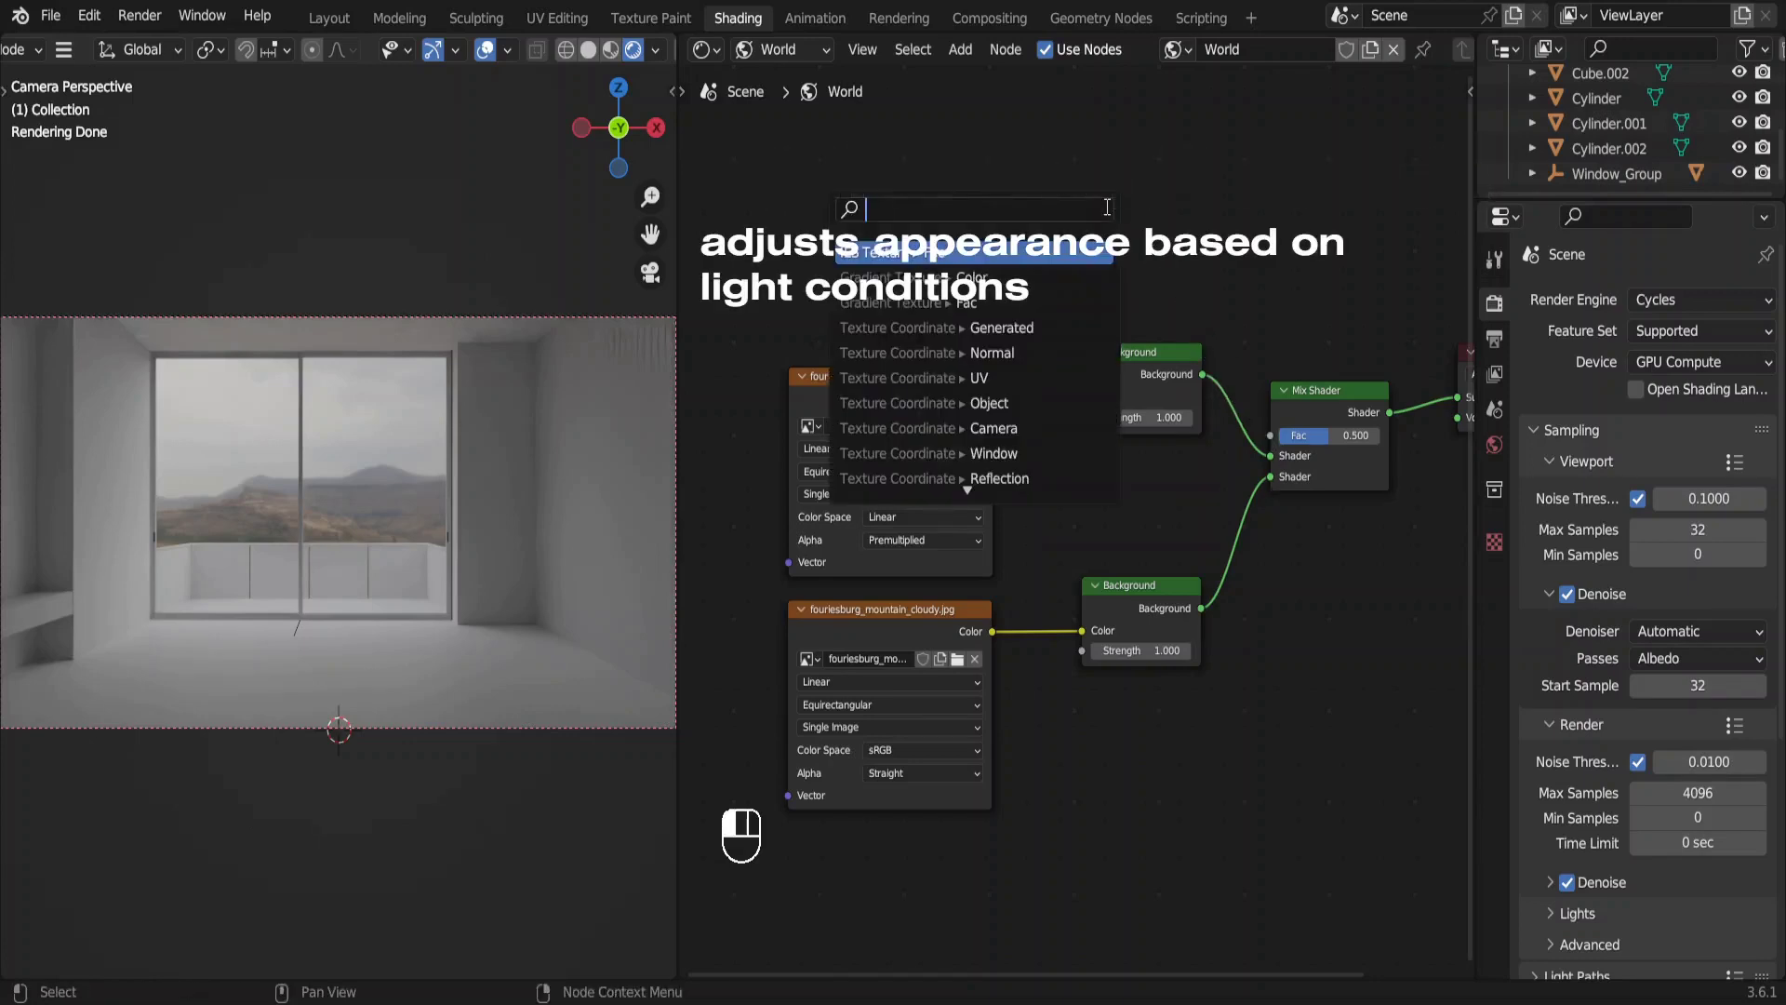
type("light")
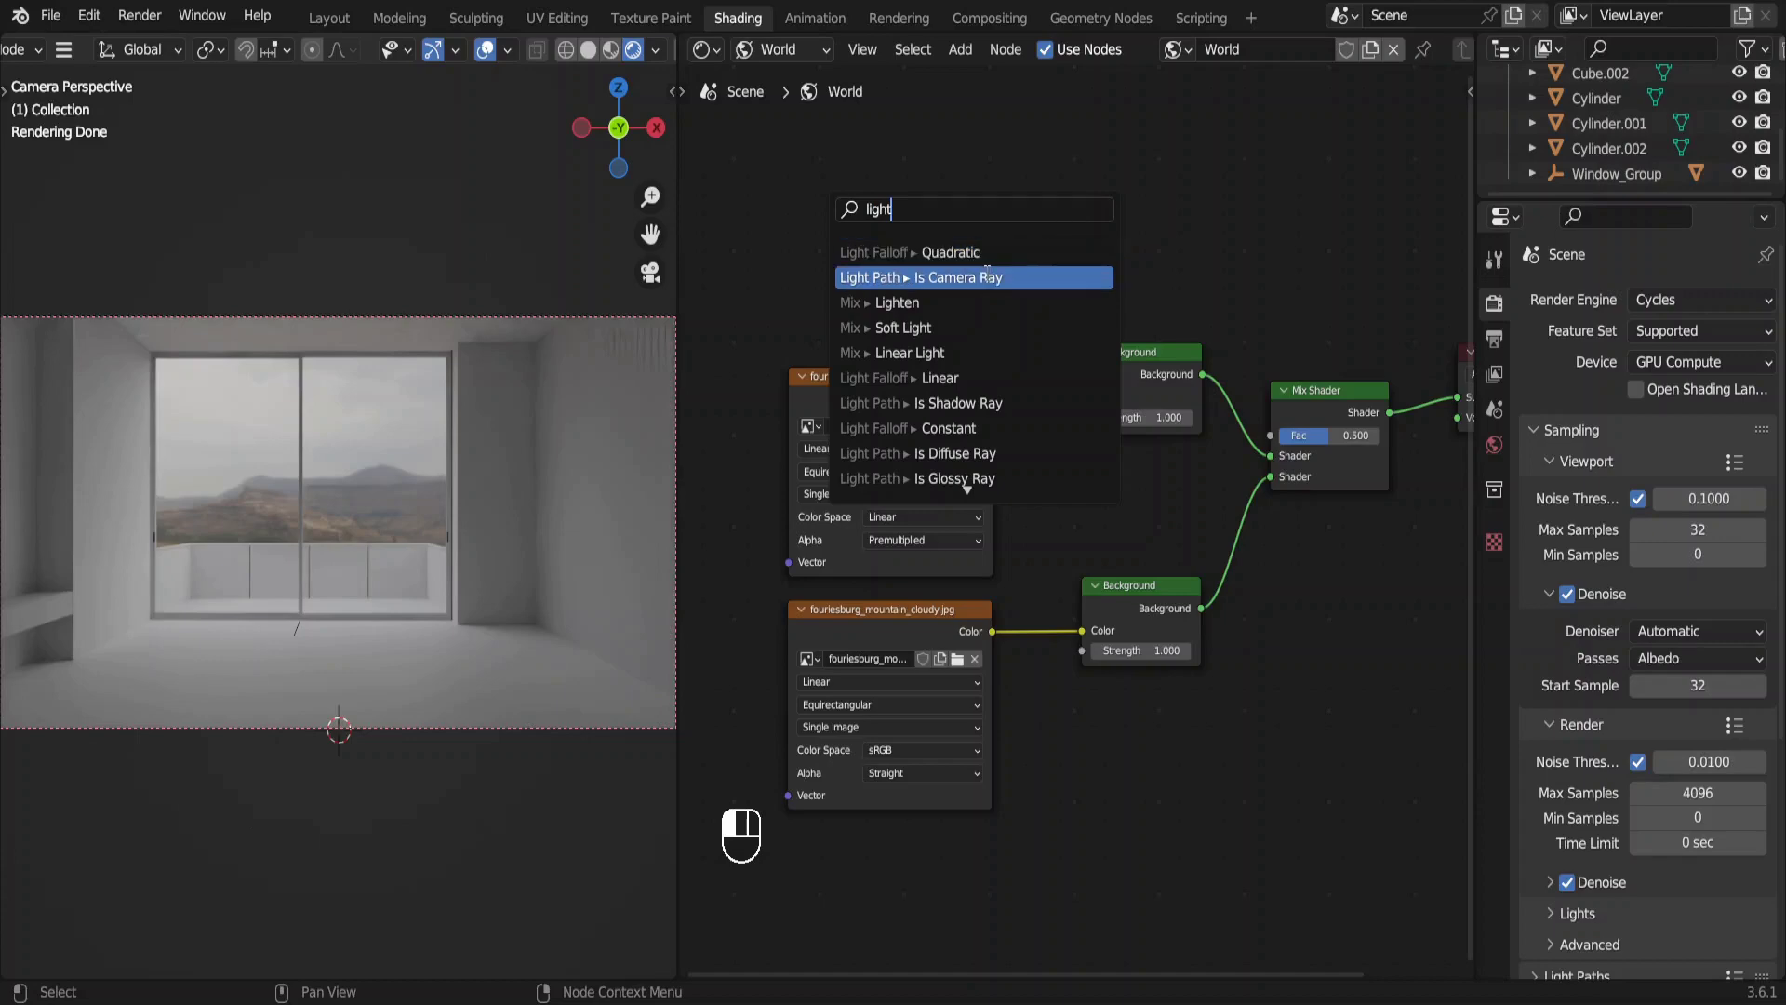
left_click(987, 276)
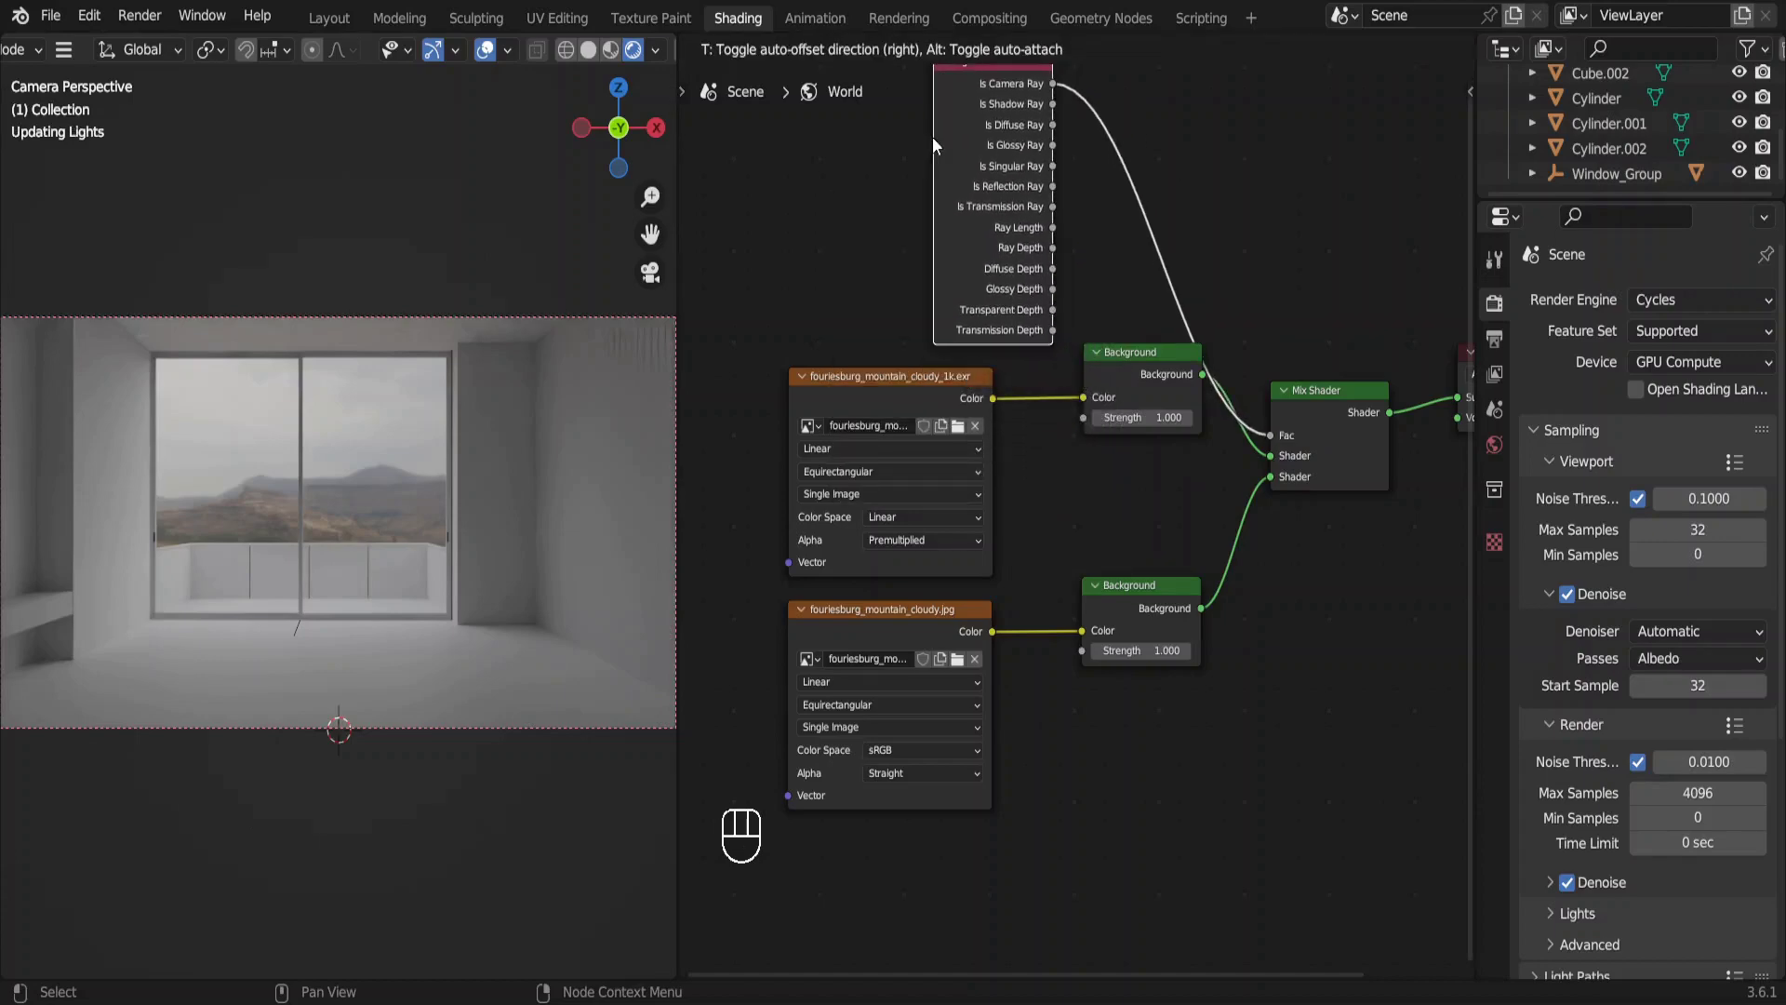
left_click(932, 137)
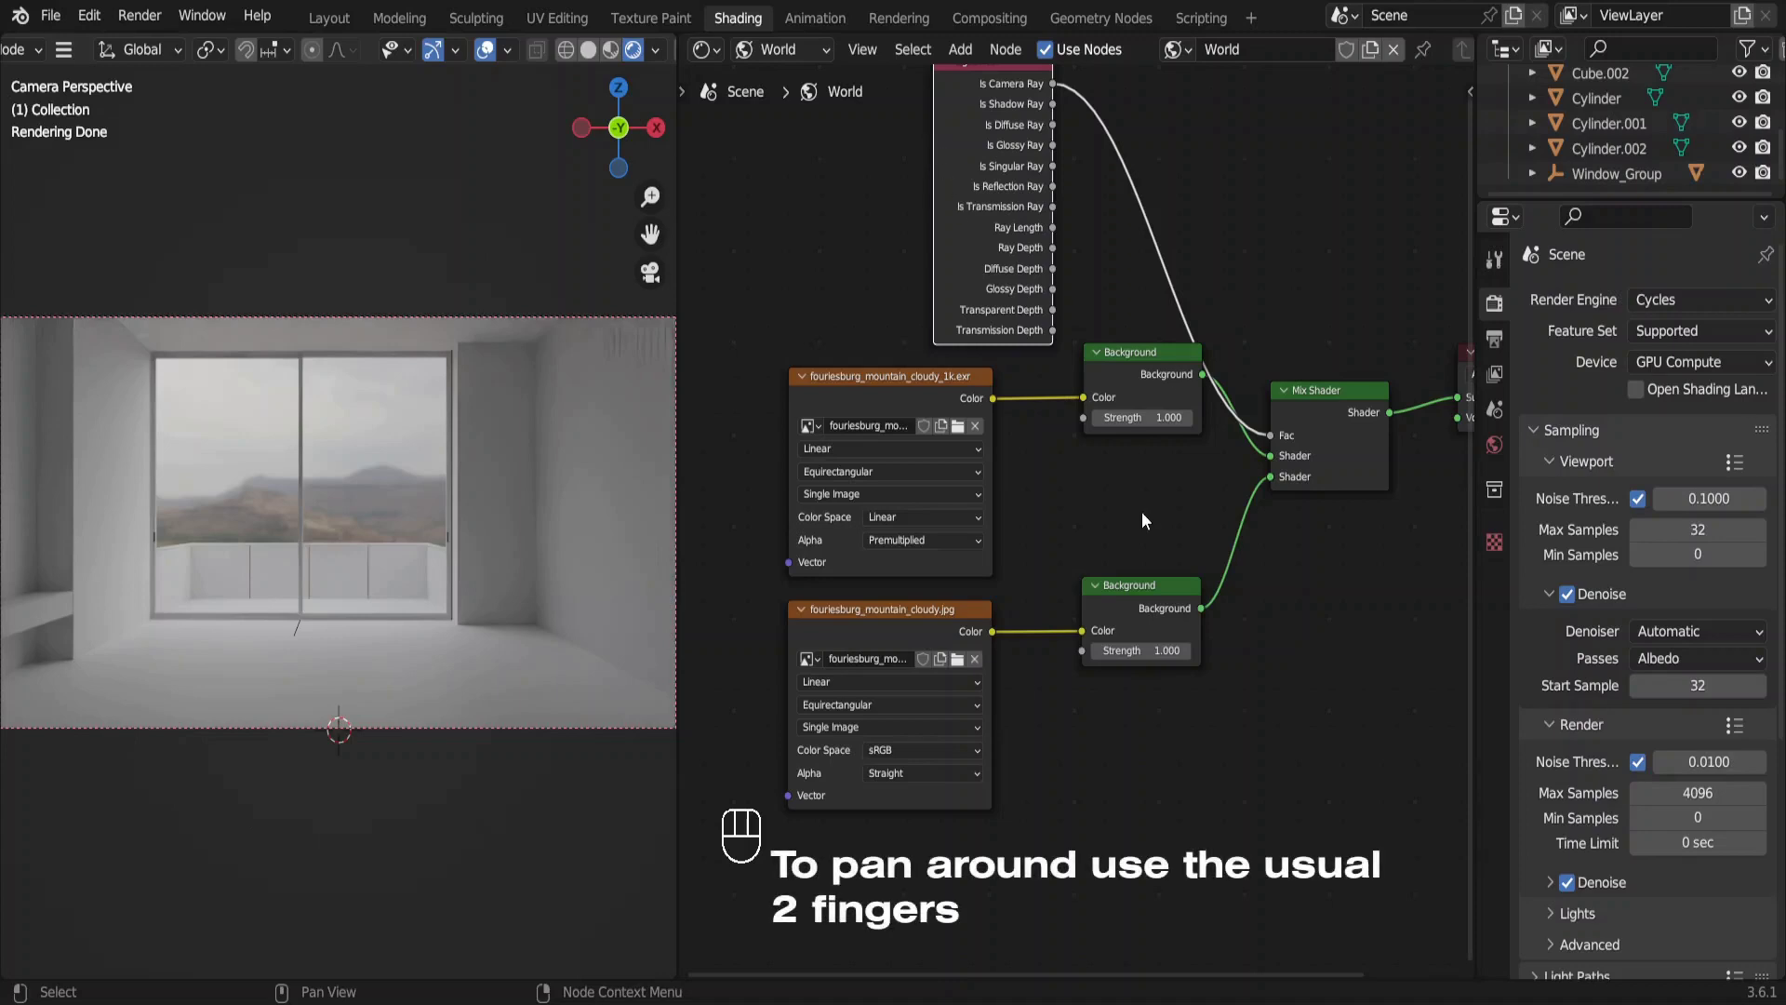
Add a duplicate Mix Shader before World Output, fed by the jpg Background and Is Glossy Ray.
scroll(1142, 511, "right", 5)
left_click_drag(1331, 449, 1445, 452)
left_click(1119, 477)
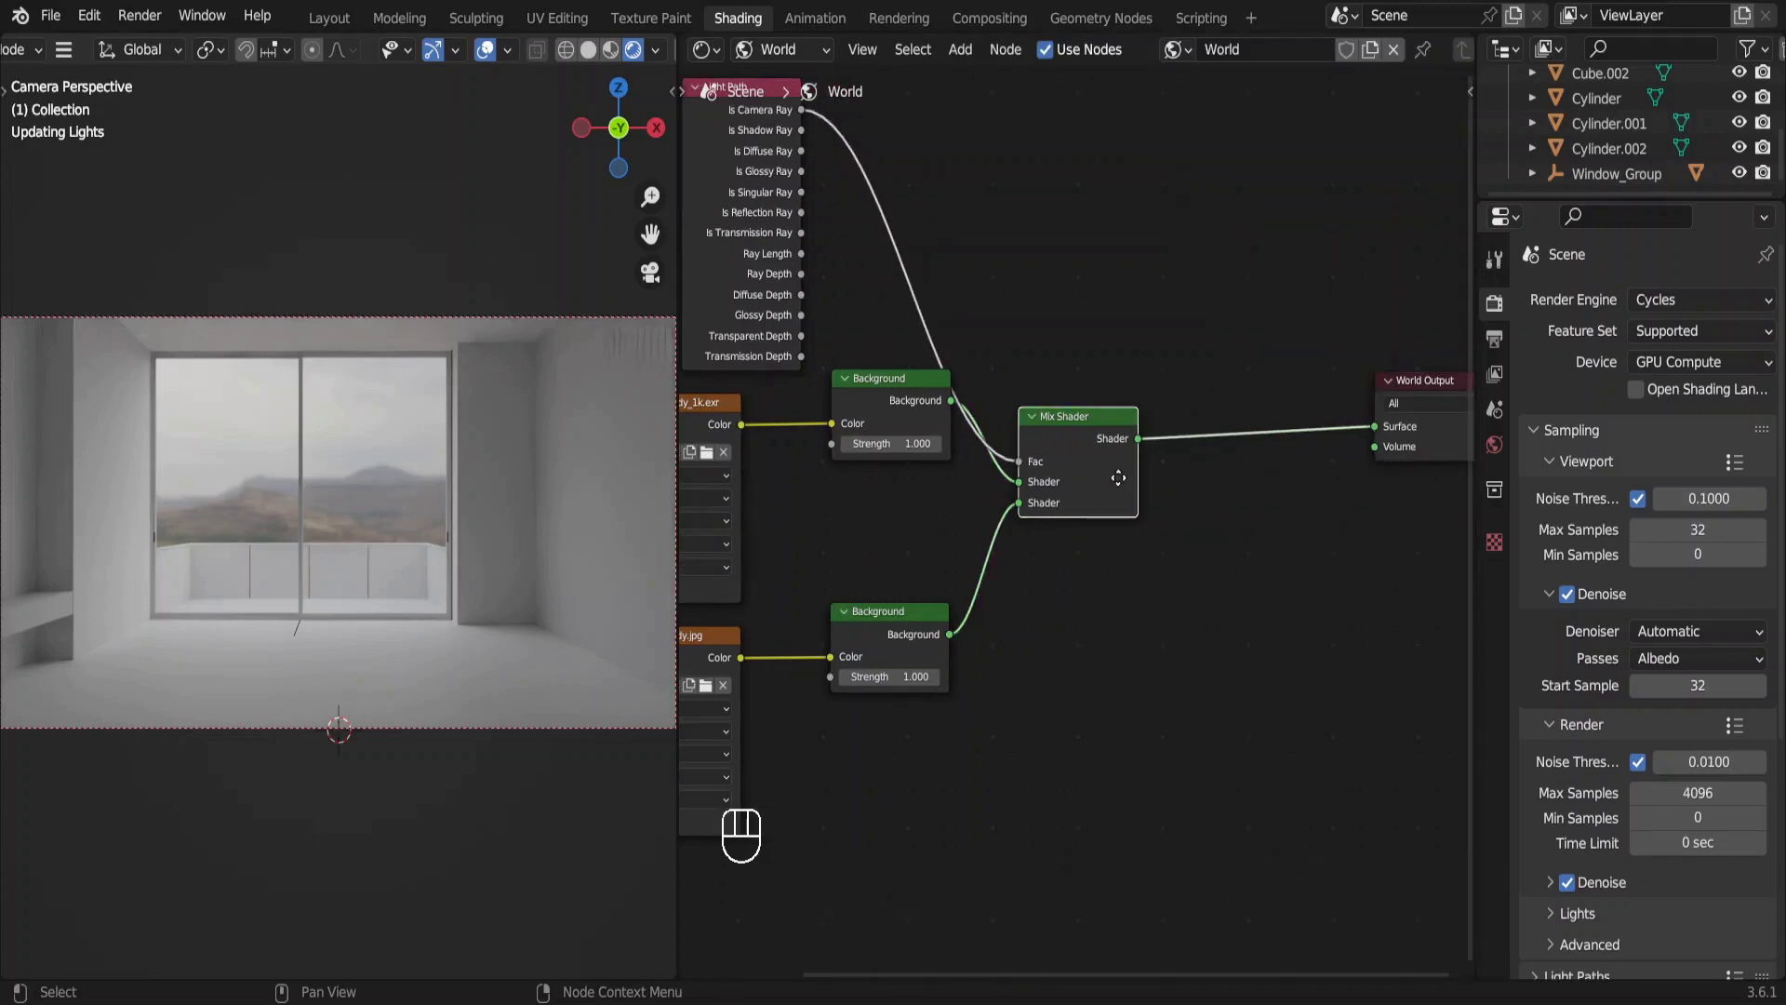
key("shift+d")
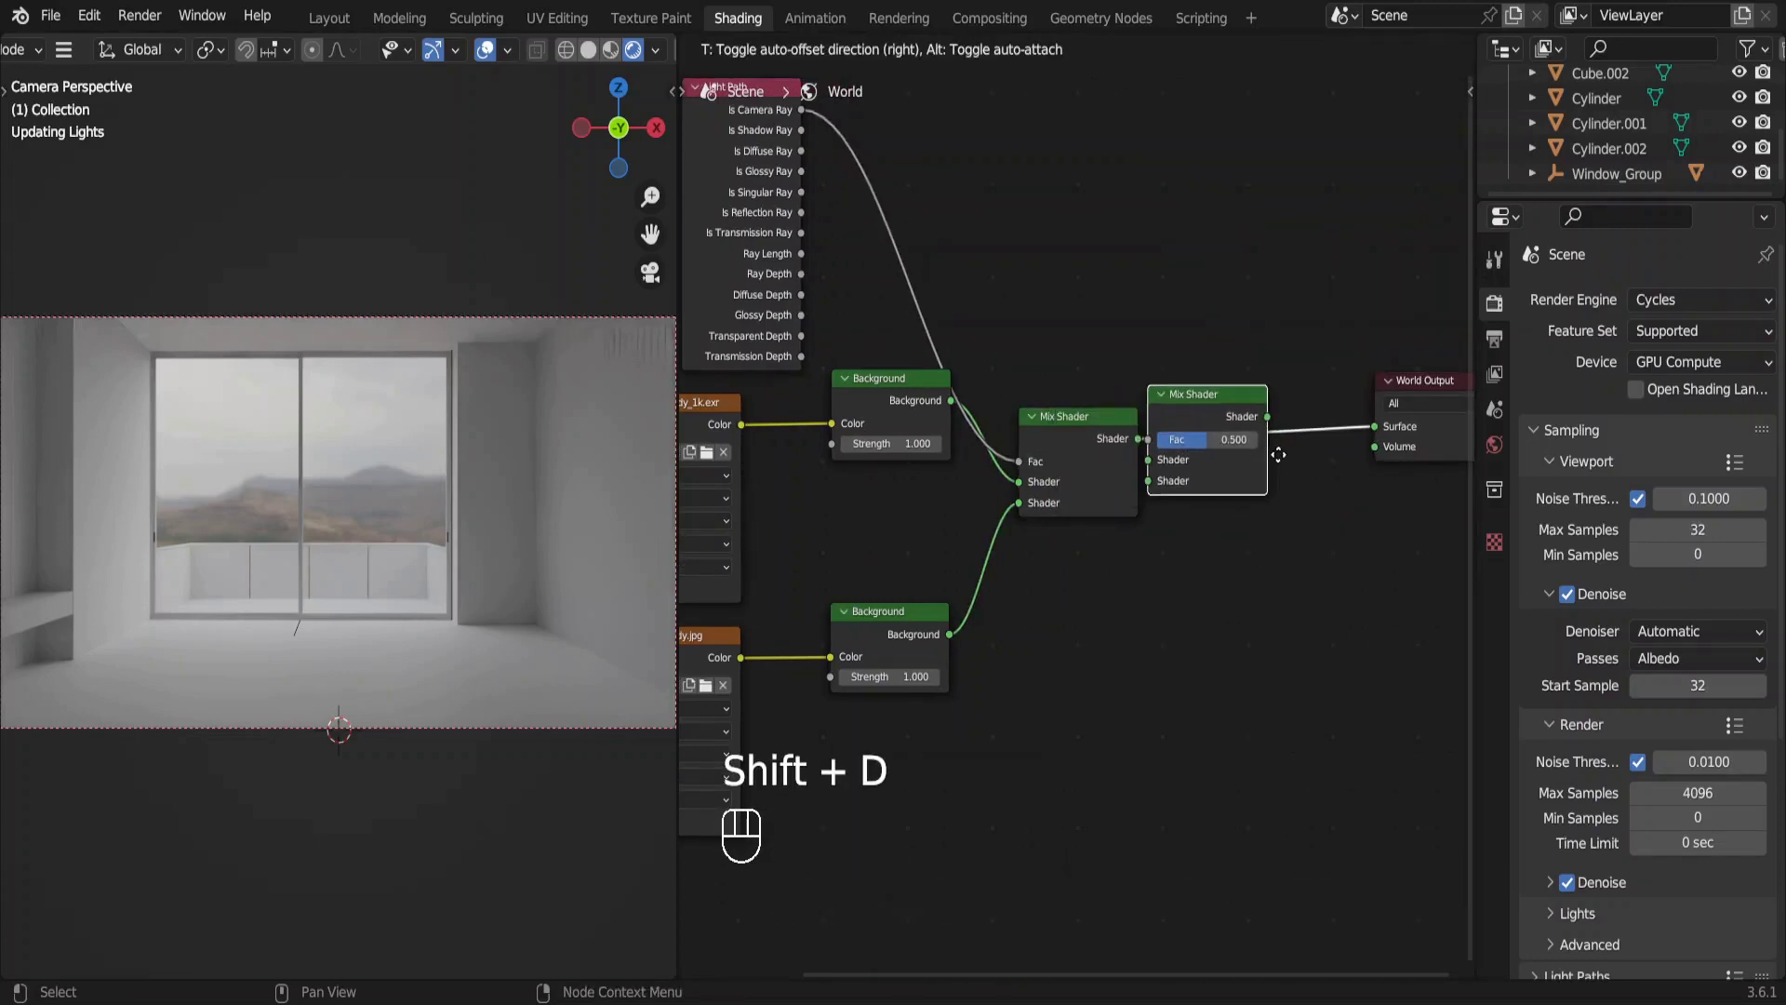
left_click(1297, 465)
left_click_drag(950, 635, 1208, 482)
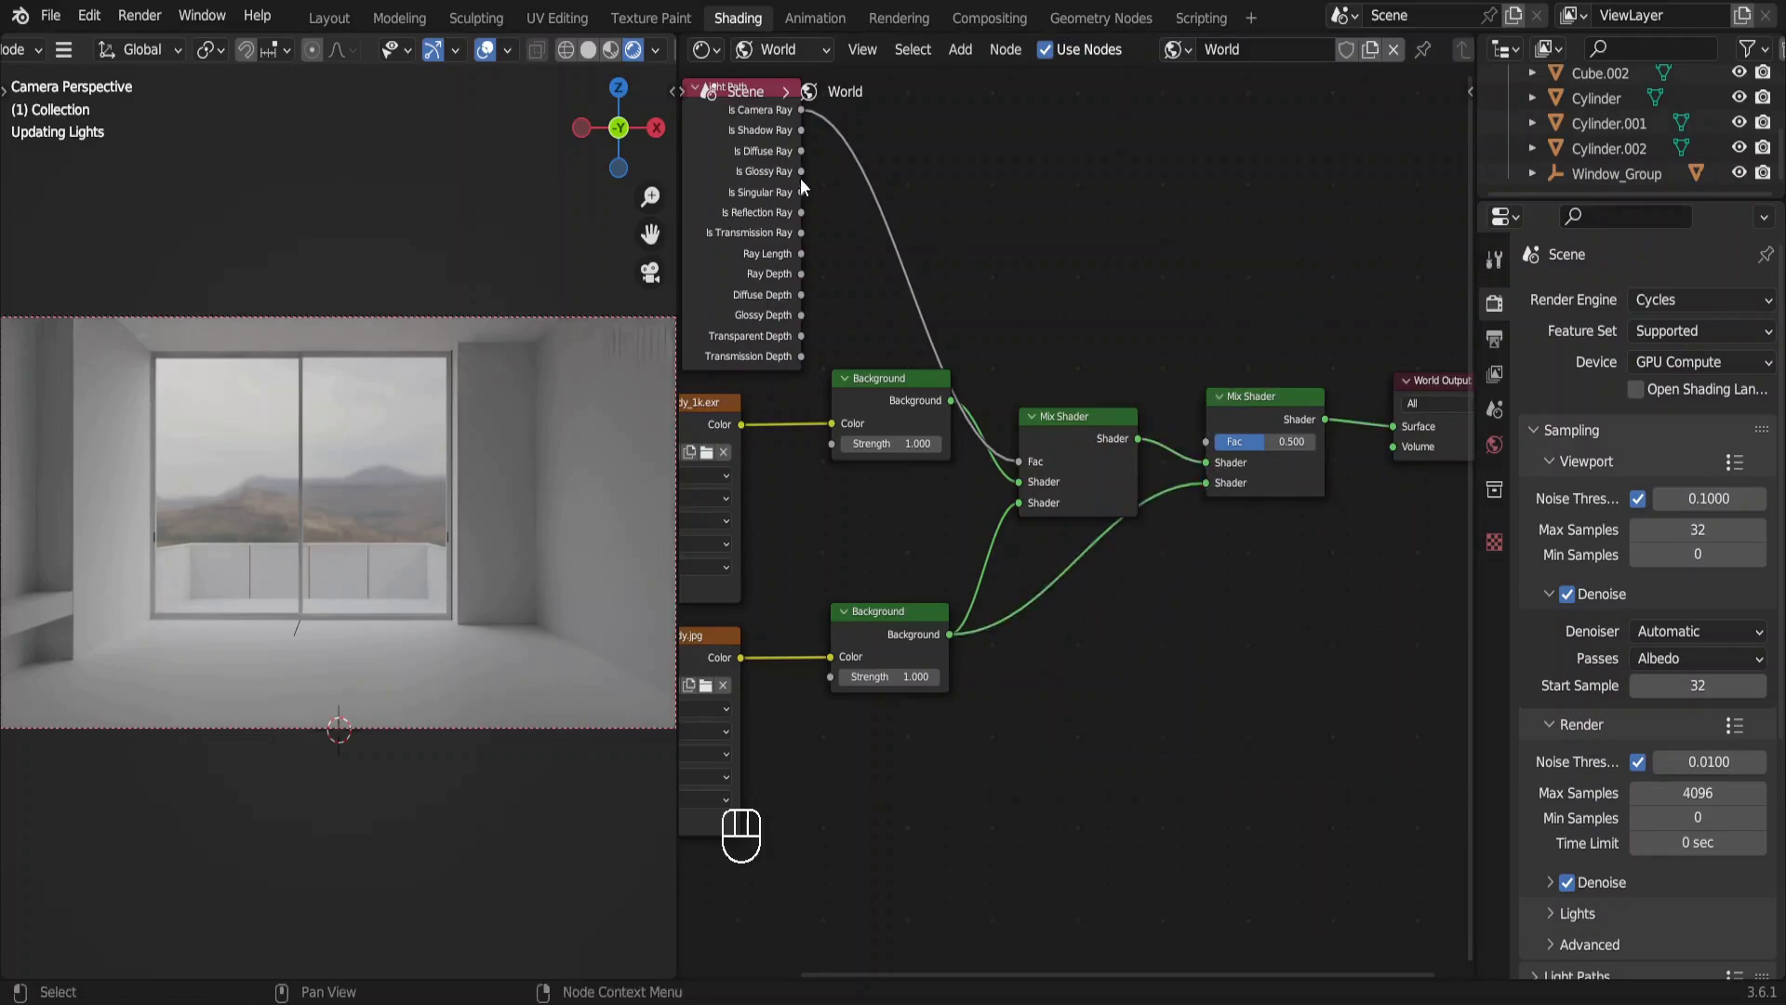
left_click_drag(800, 171, 1209, 441)
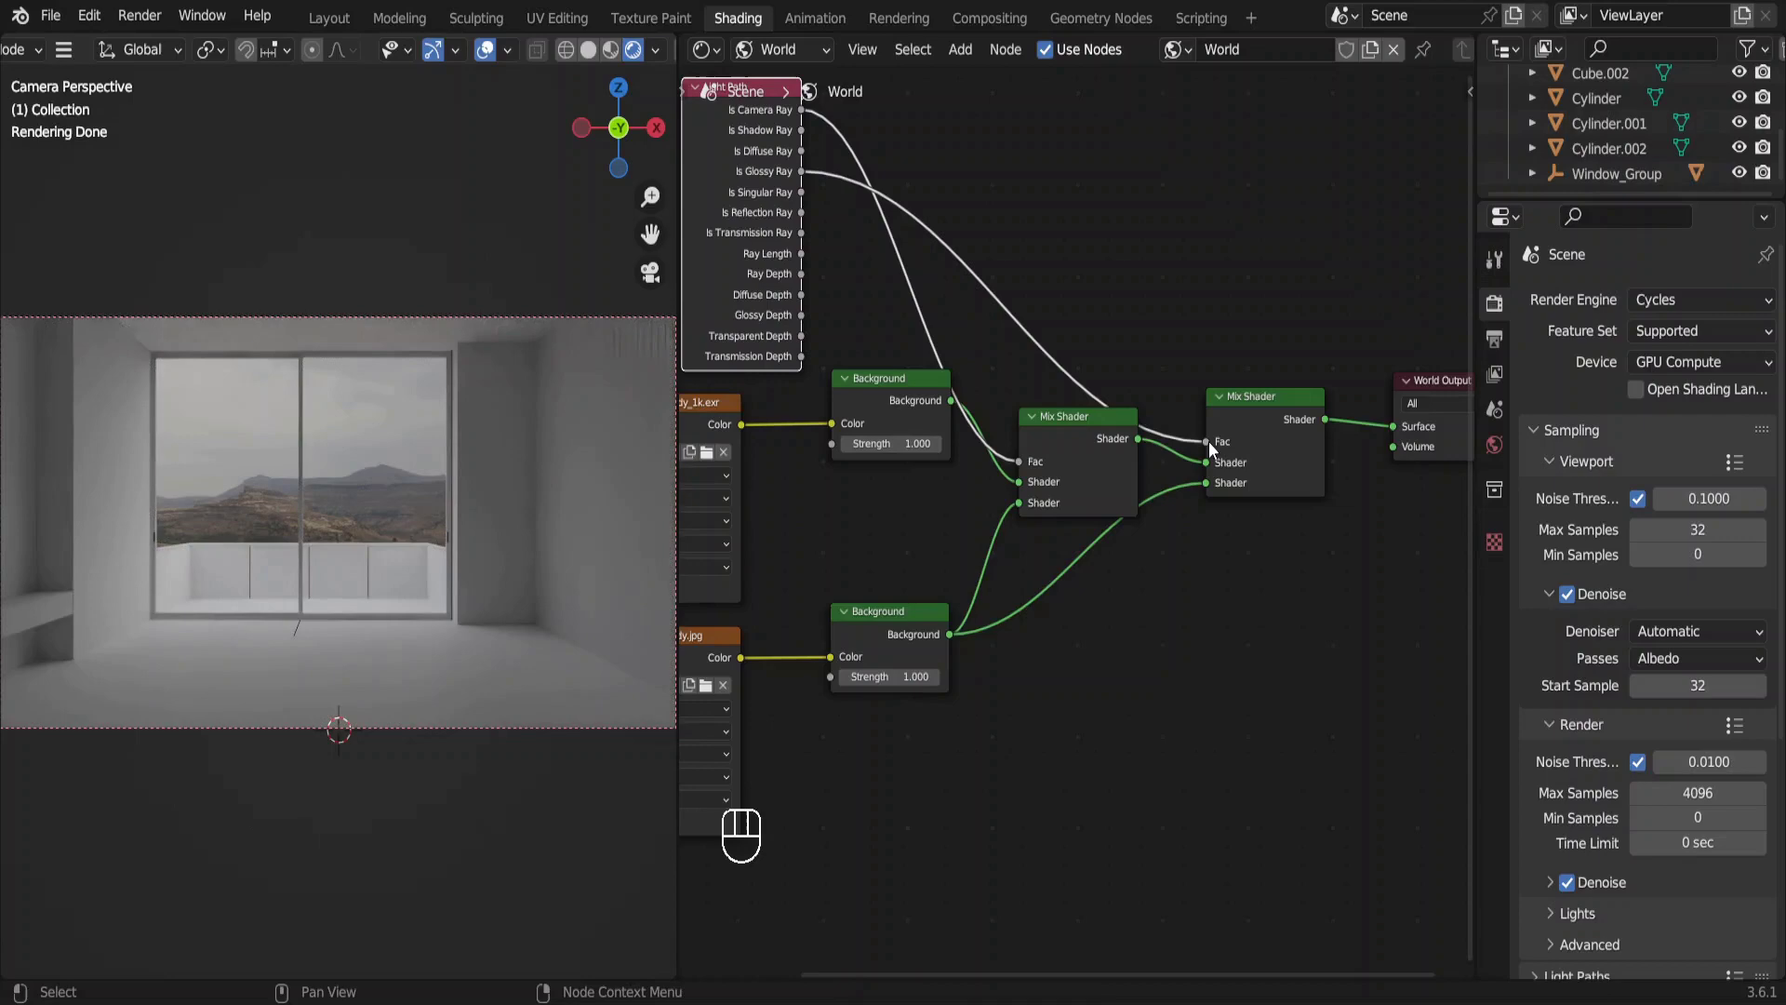
Check the landscape outside, return to camera view, and deselect the window plane.
middle_click_drag(437, 521, 376, 483)
scroll(376, 484, "down", 3, "ctrl")
key("KP_0")
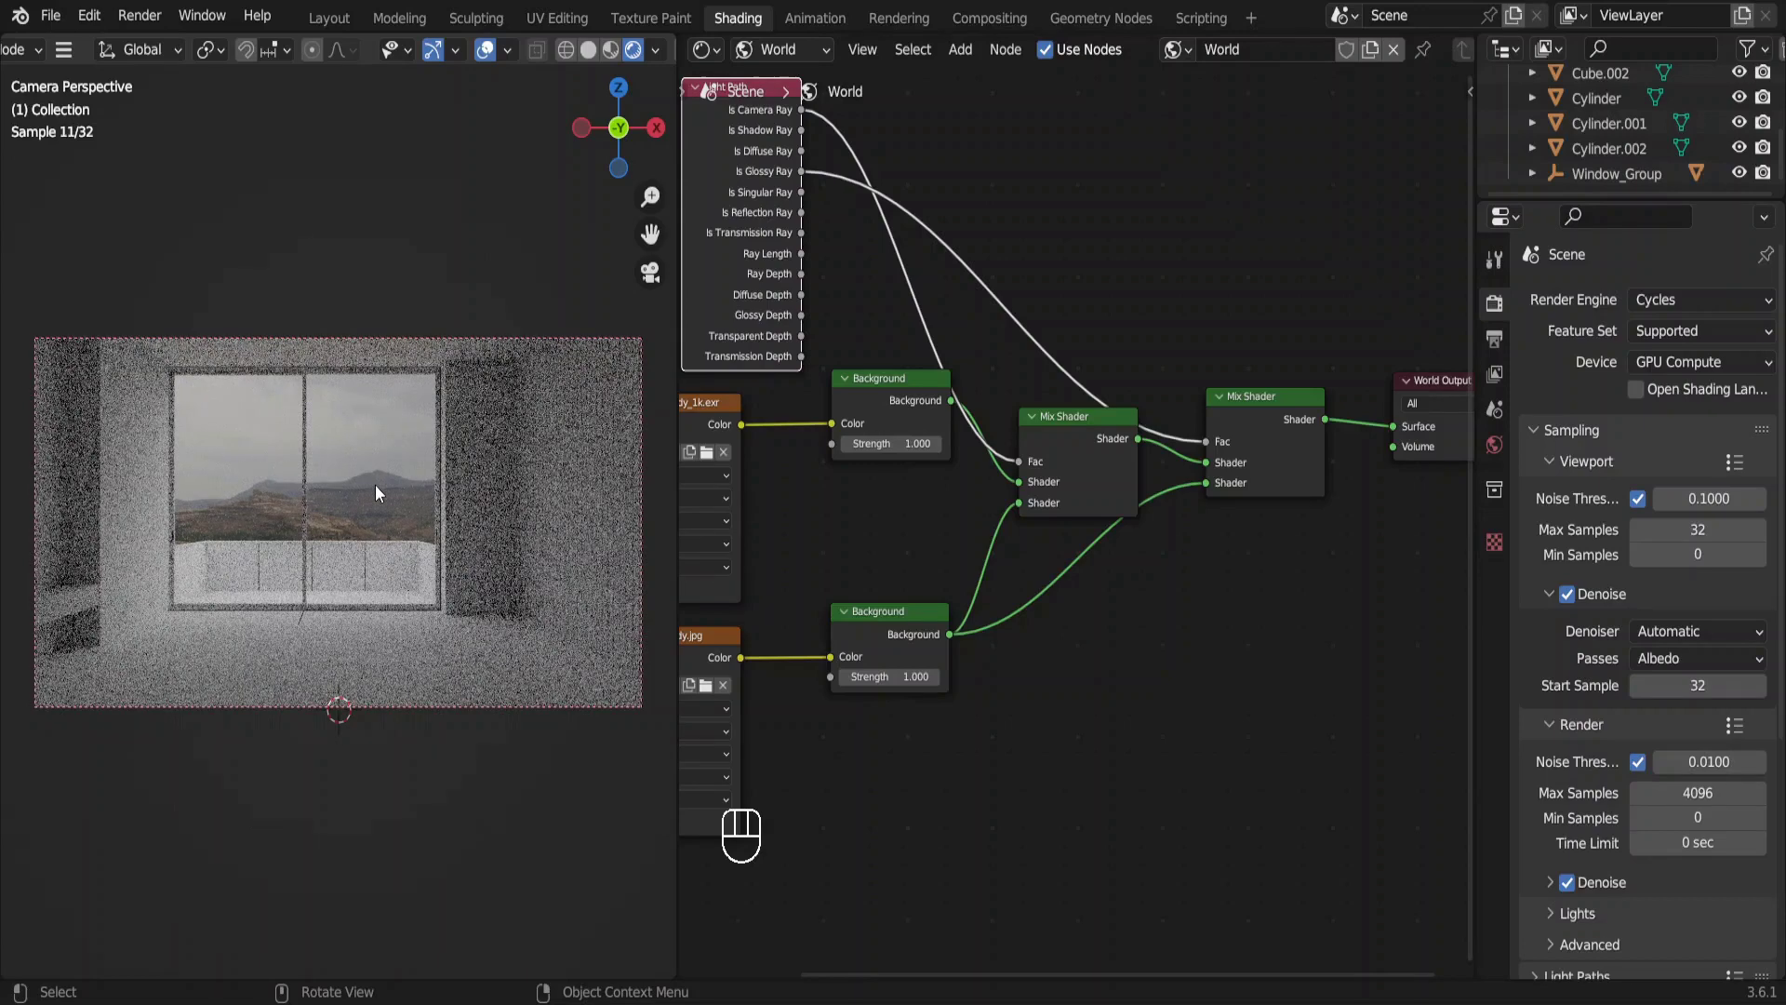
left_click(375, 484)
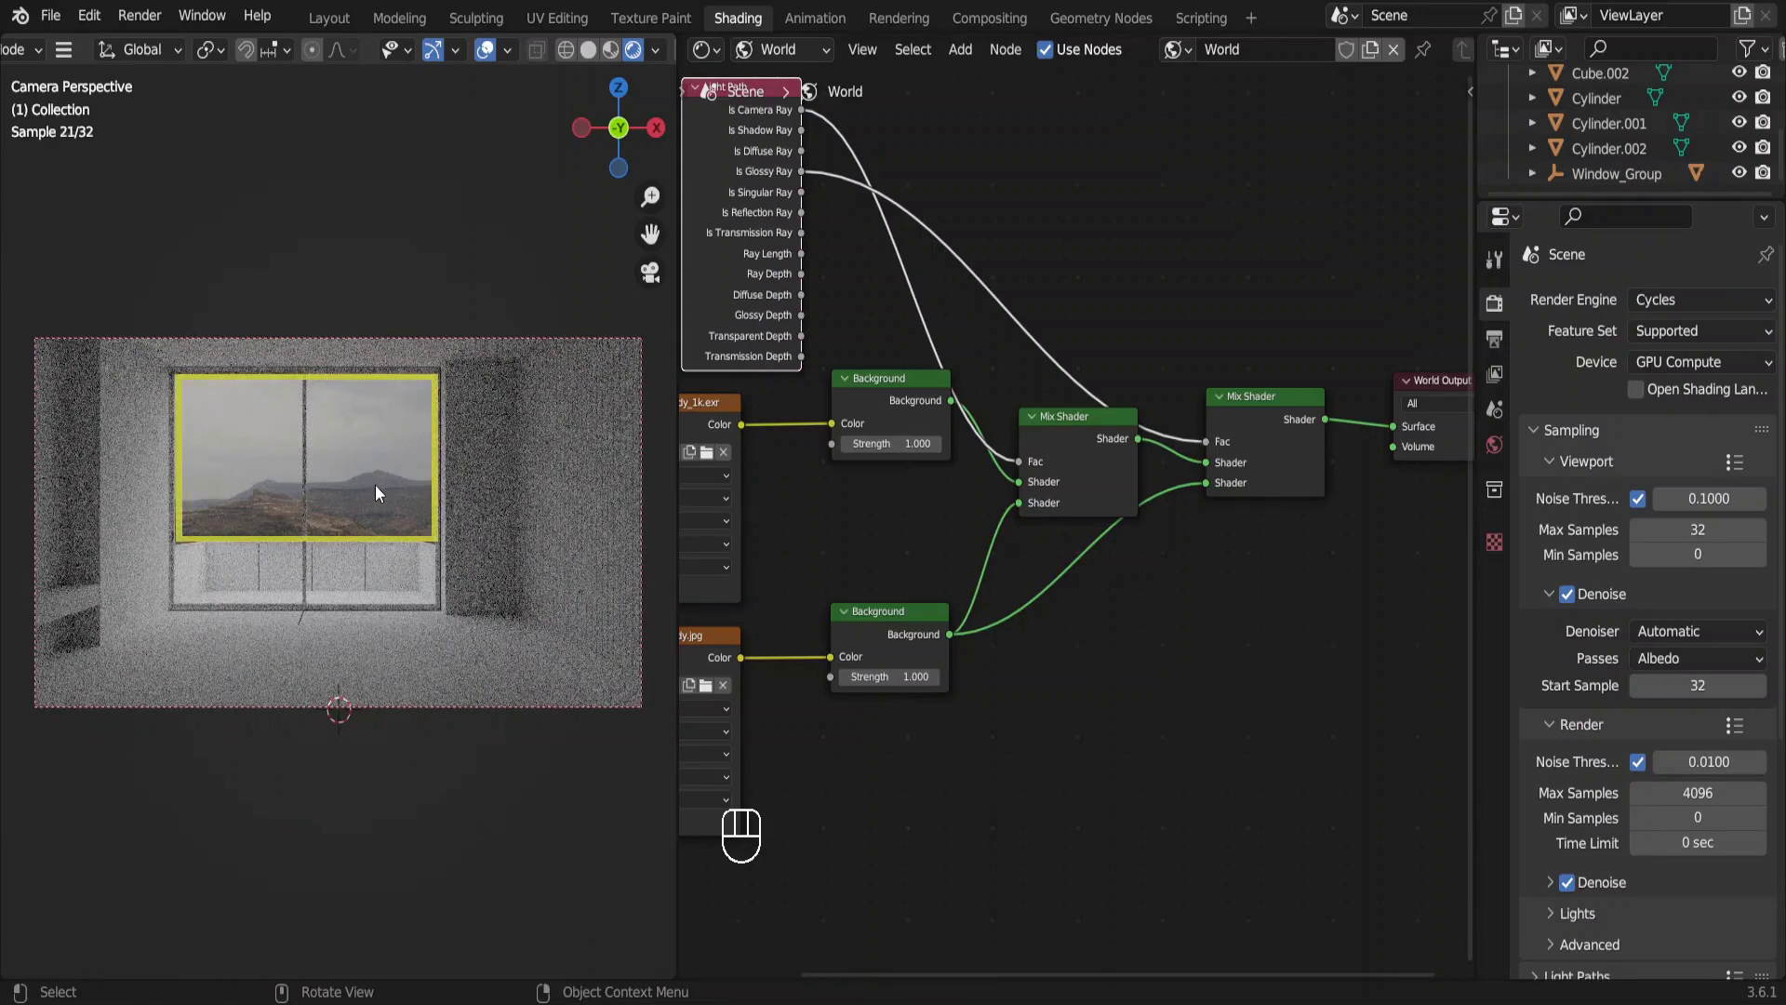
key("alt+a")
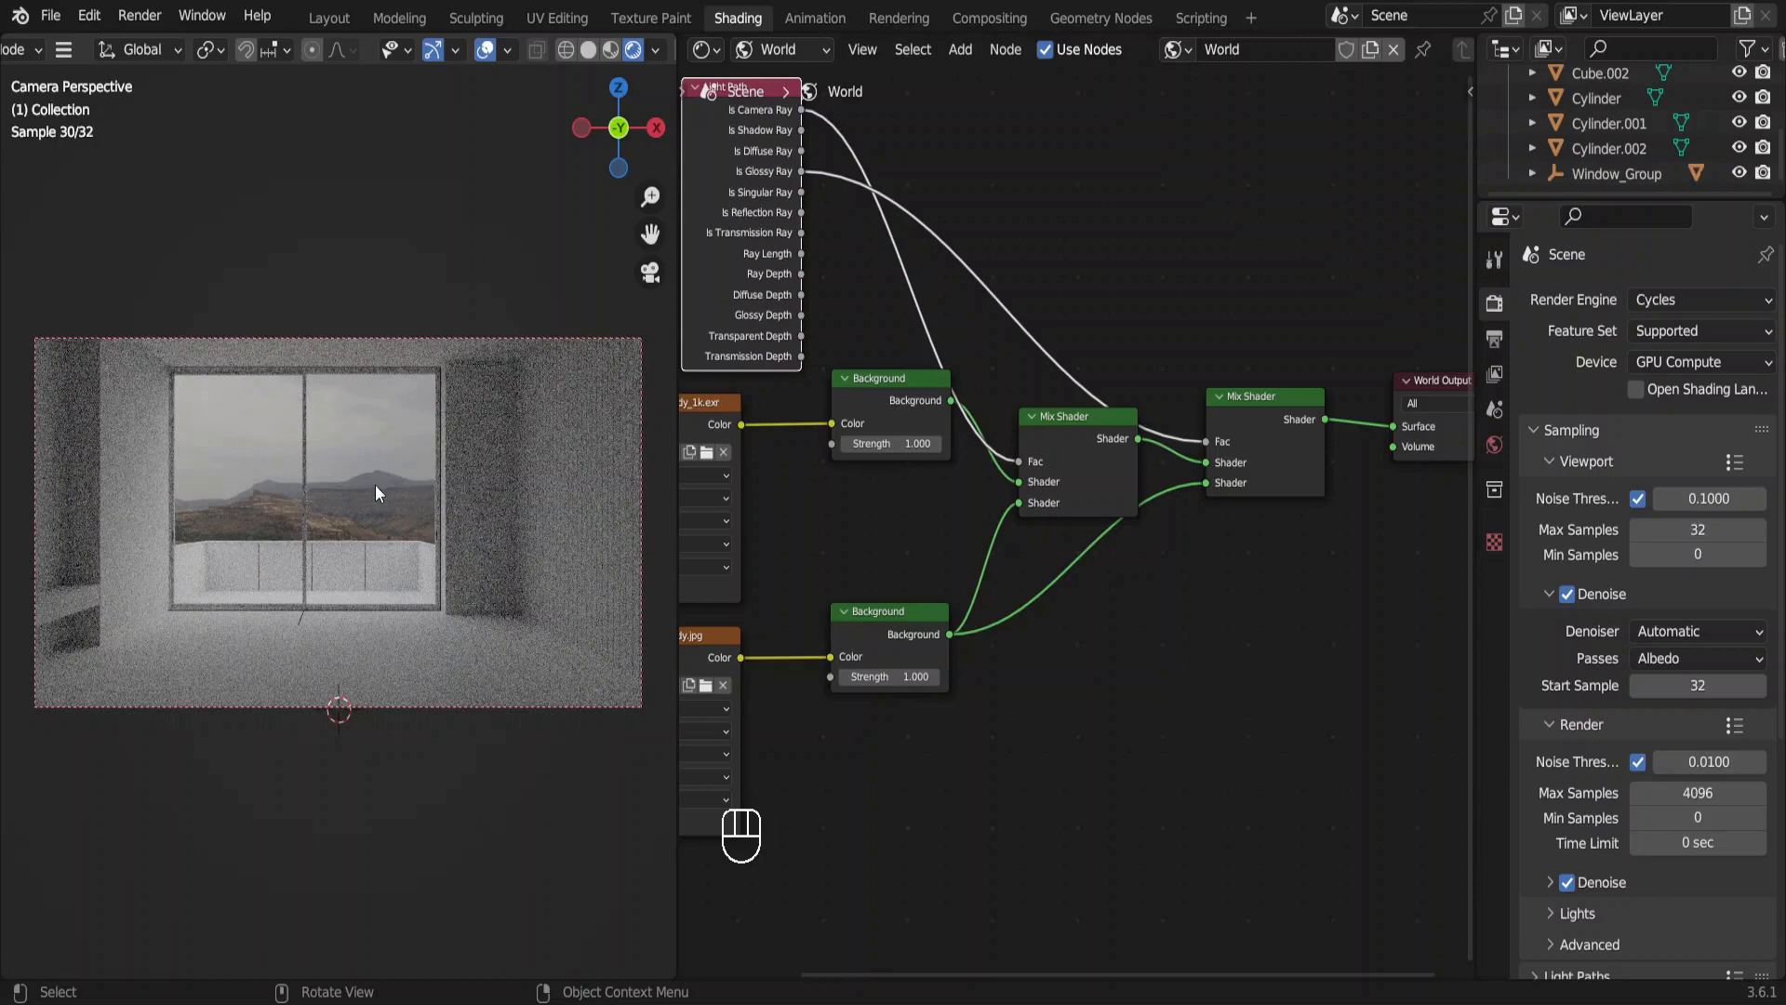
left_click(91, 14)
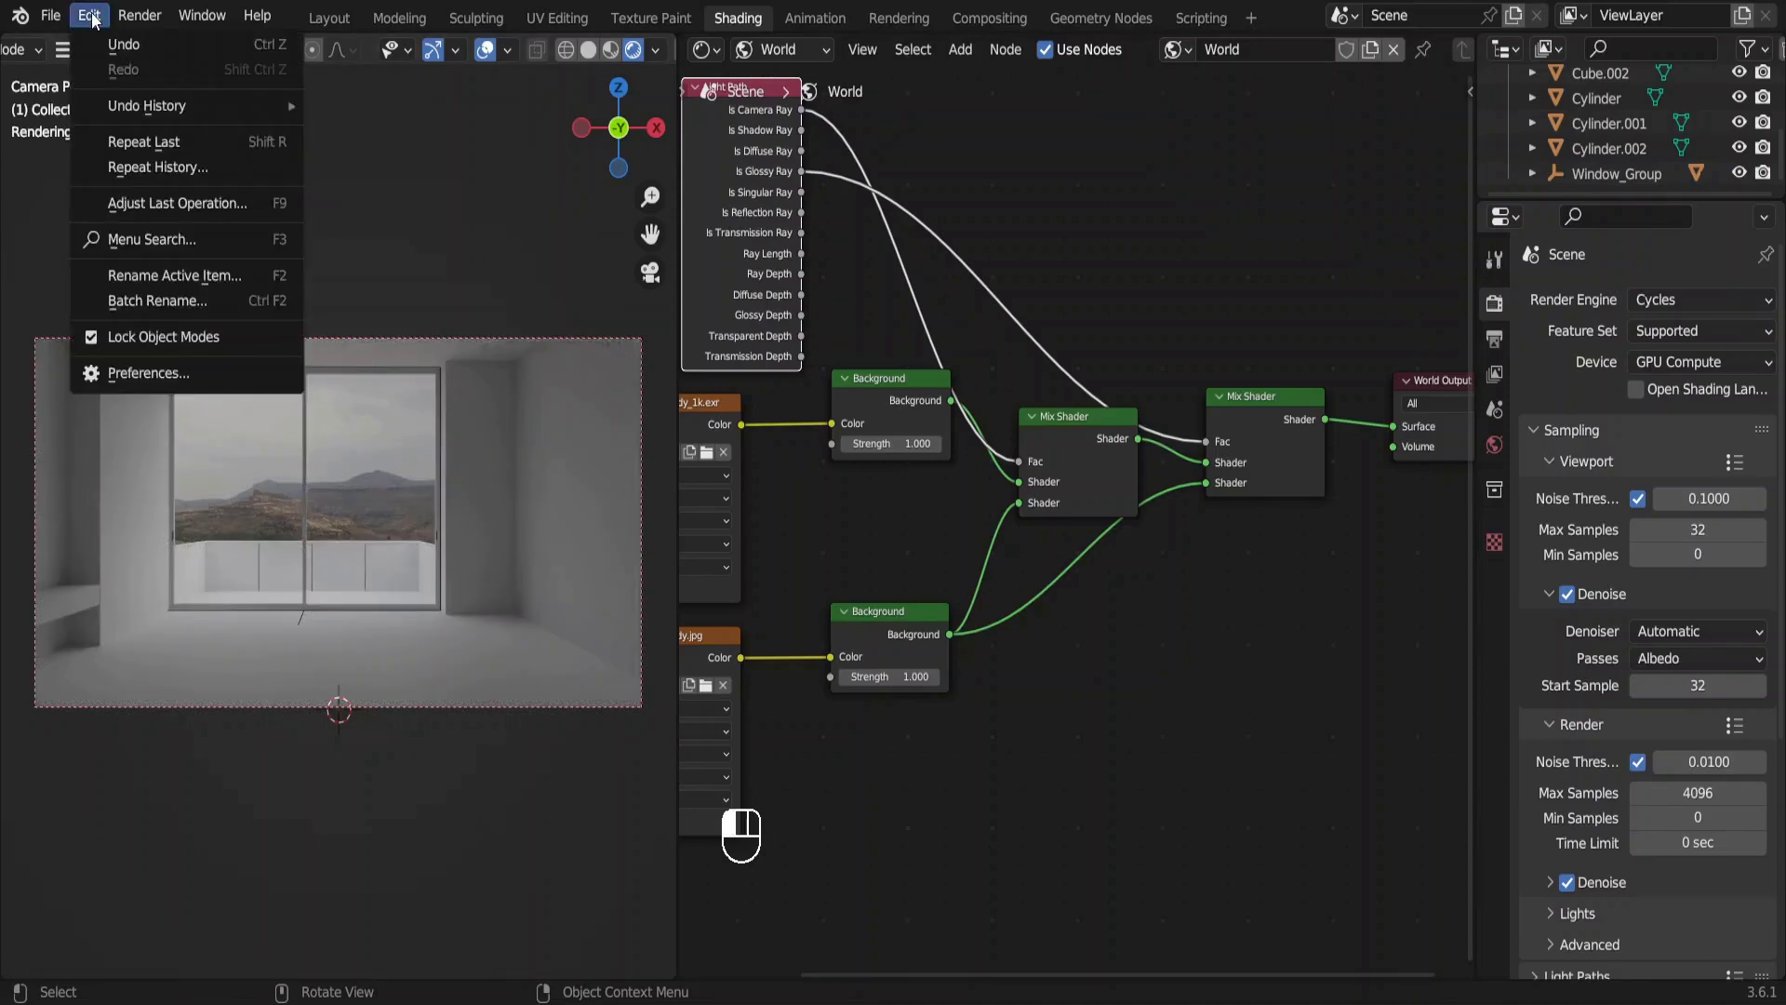
Enable the Node Wrangler add-on in Preferences, found by searching 'node', then close Preferences.
left_click(218, 370)
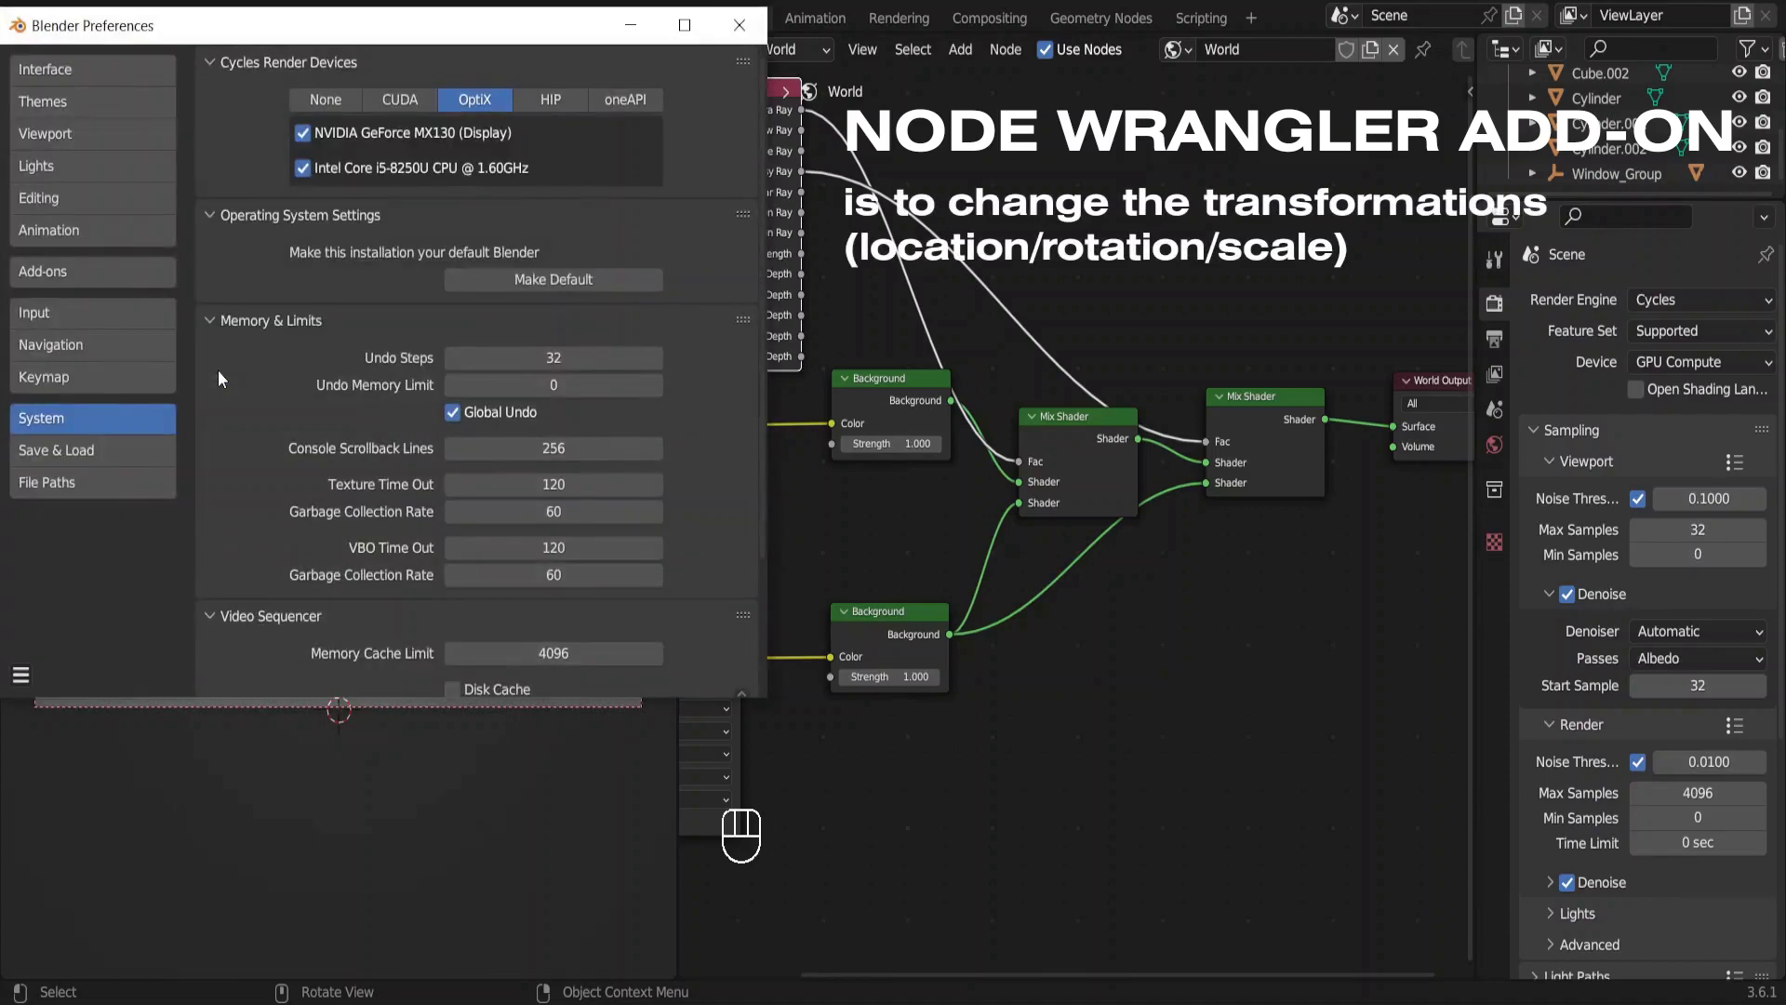
left_click(64, 275)
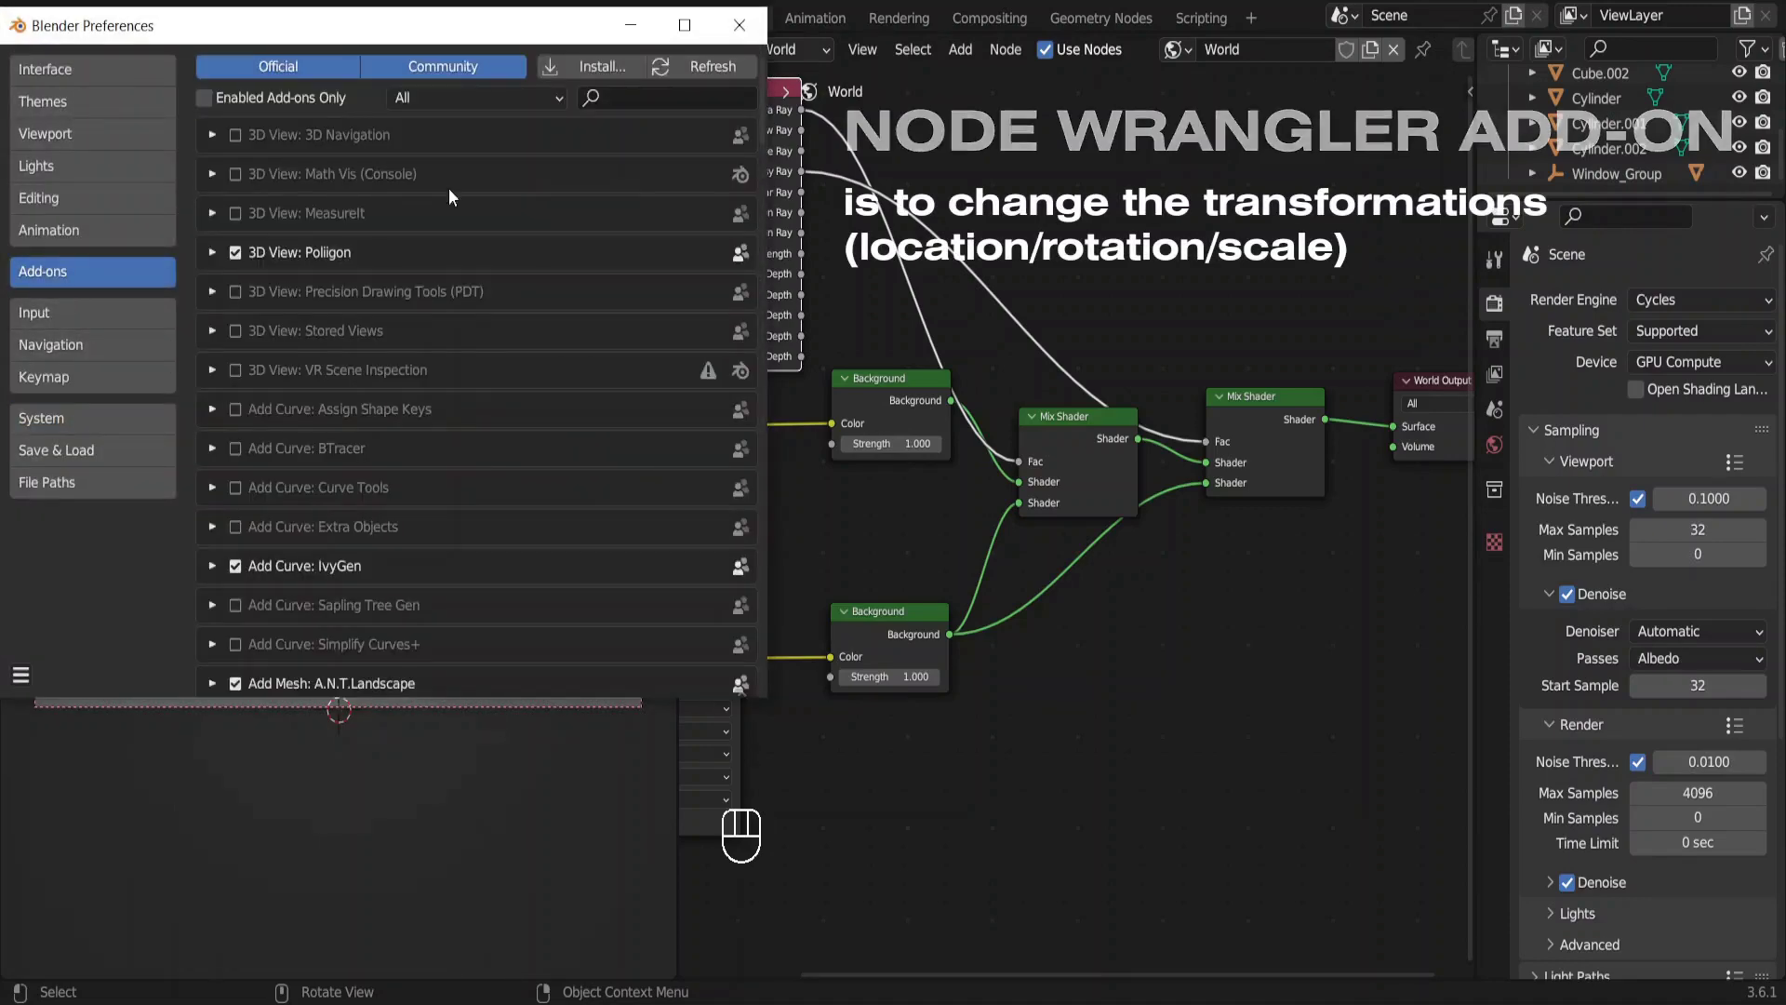
left_click(629, 97)
type("node")
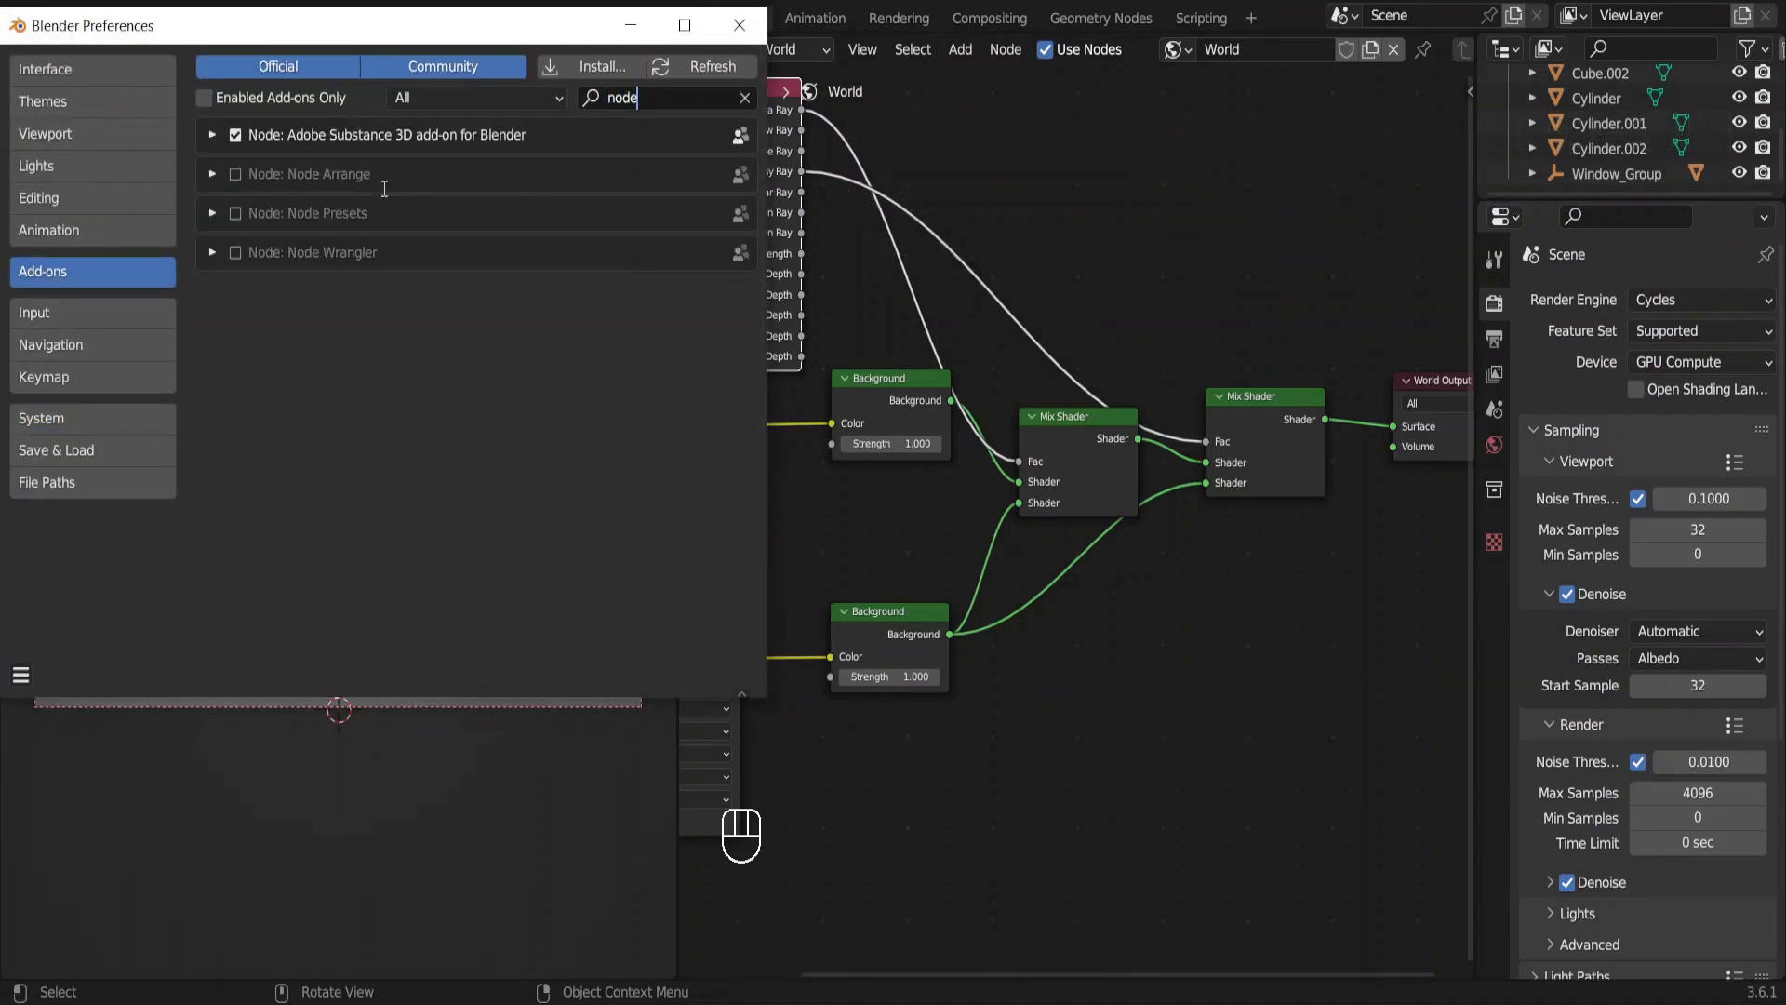
left_click(235, 253)
left_click(755, 35)
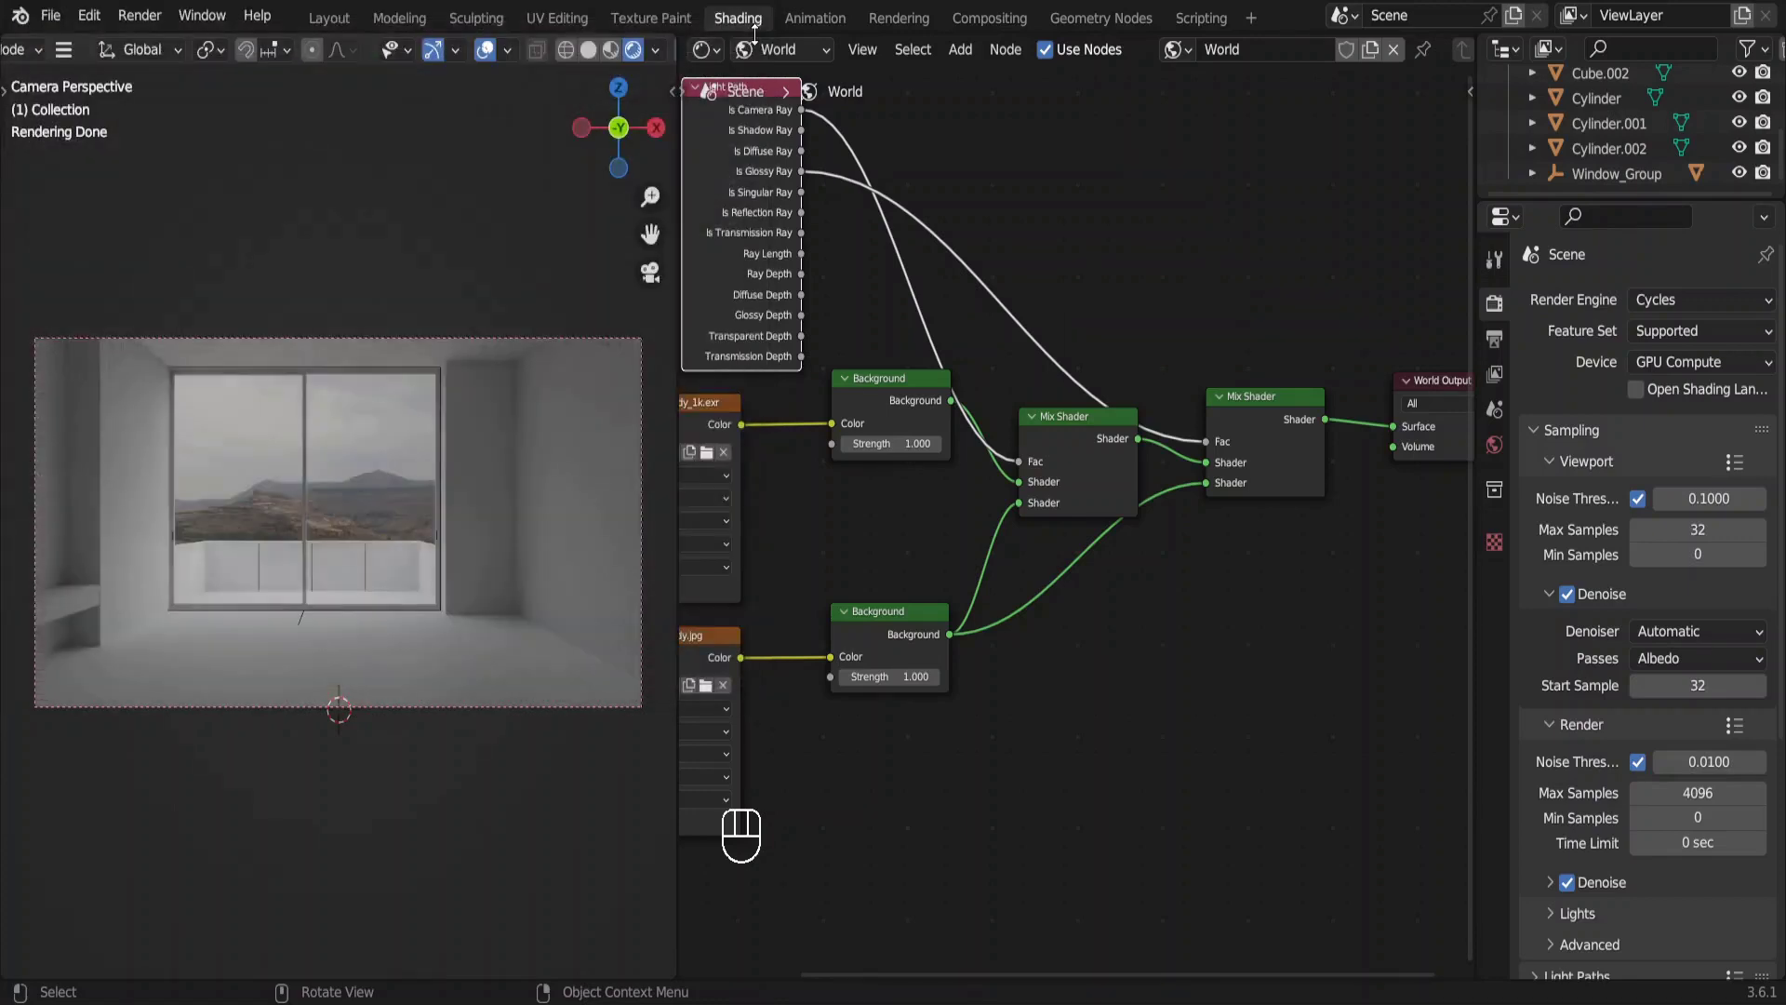
Add a Mapping node via Ctrl+T feeding both sky images, with Z rotation set to 258°.
key("Home")
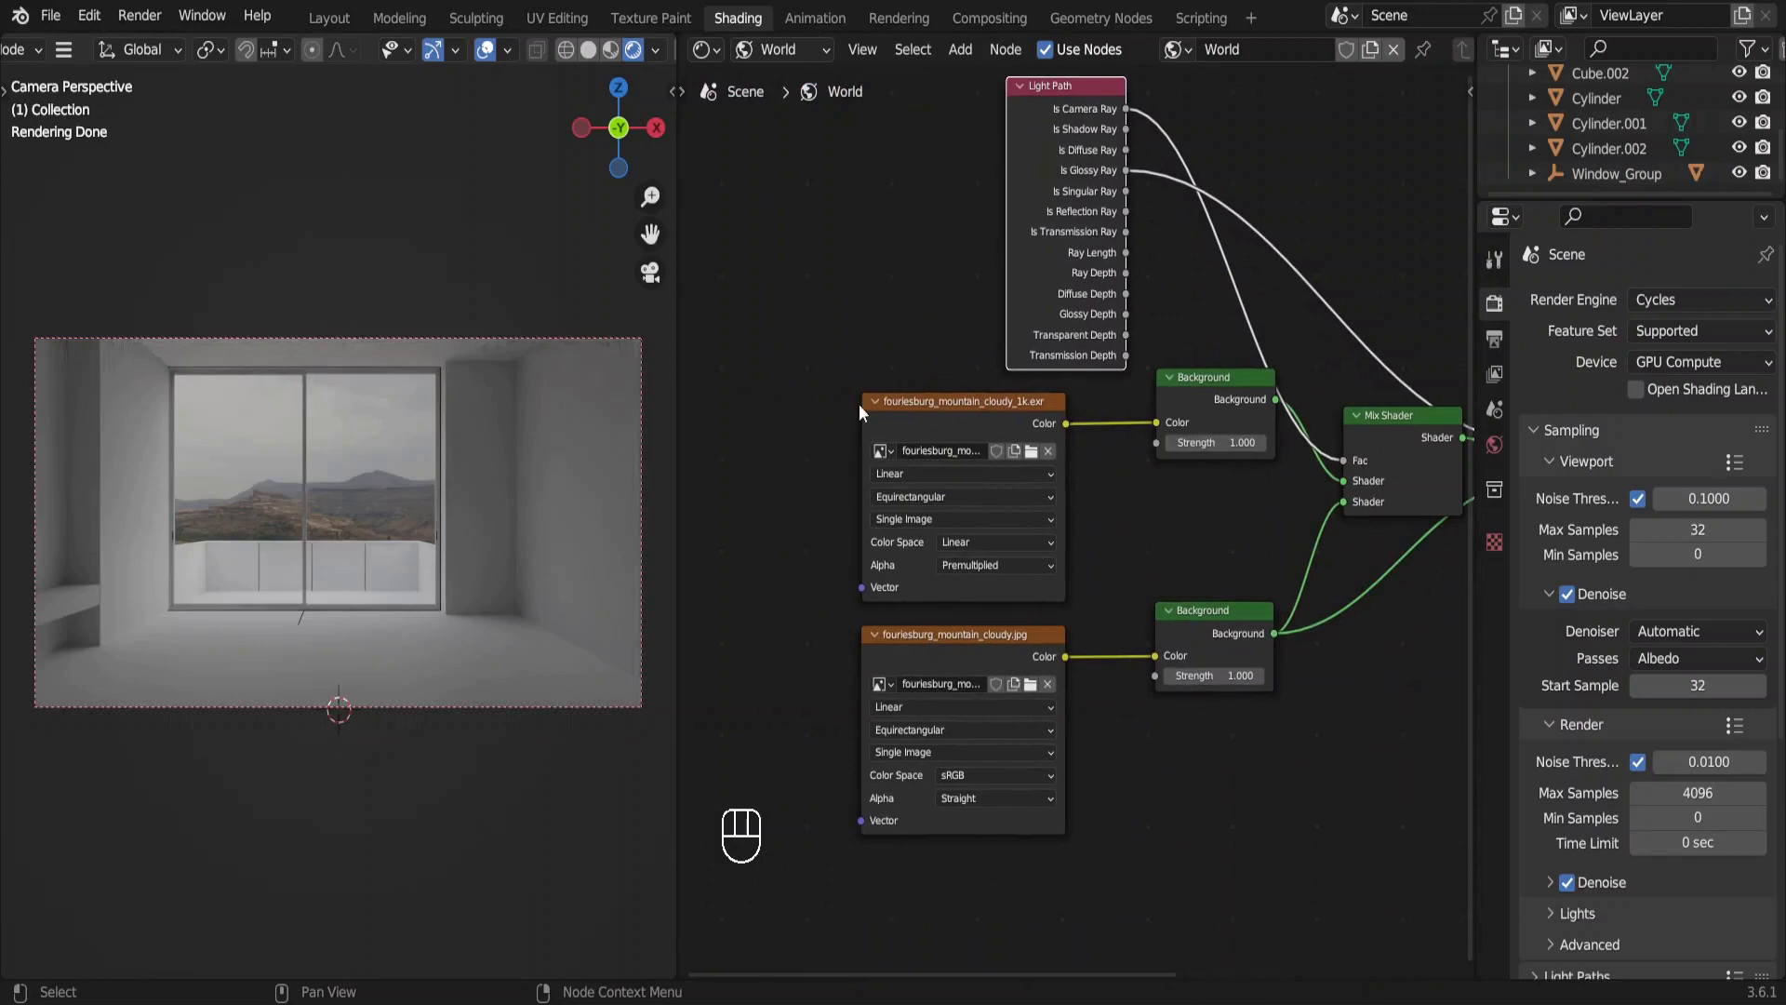
left_click(918, 426)
key("ctrl+t")
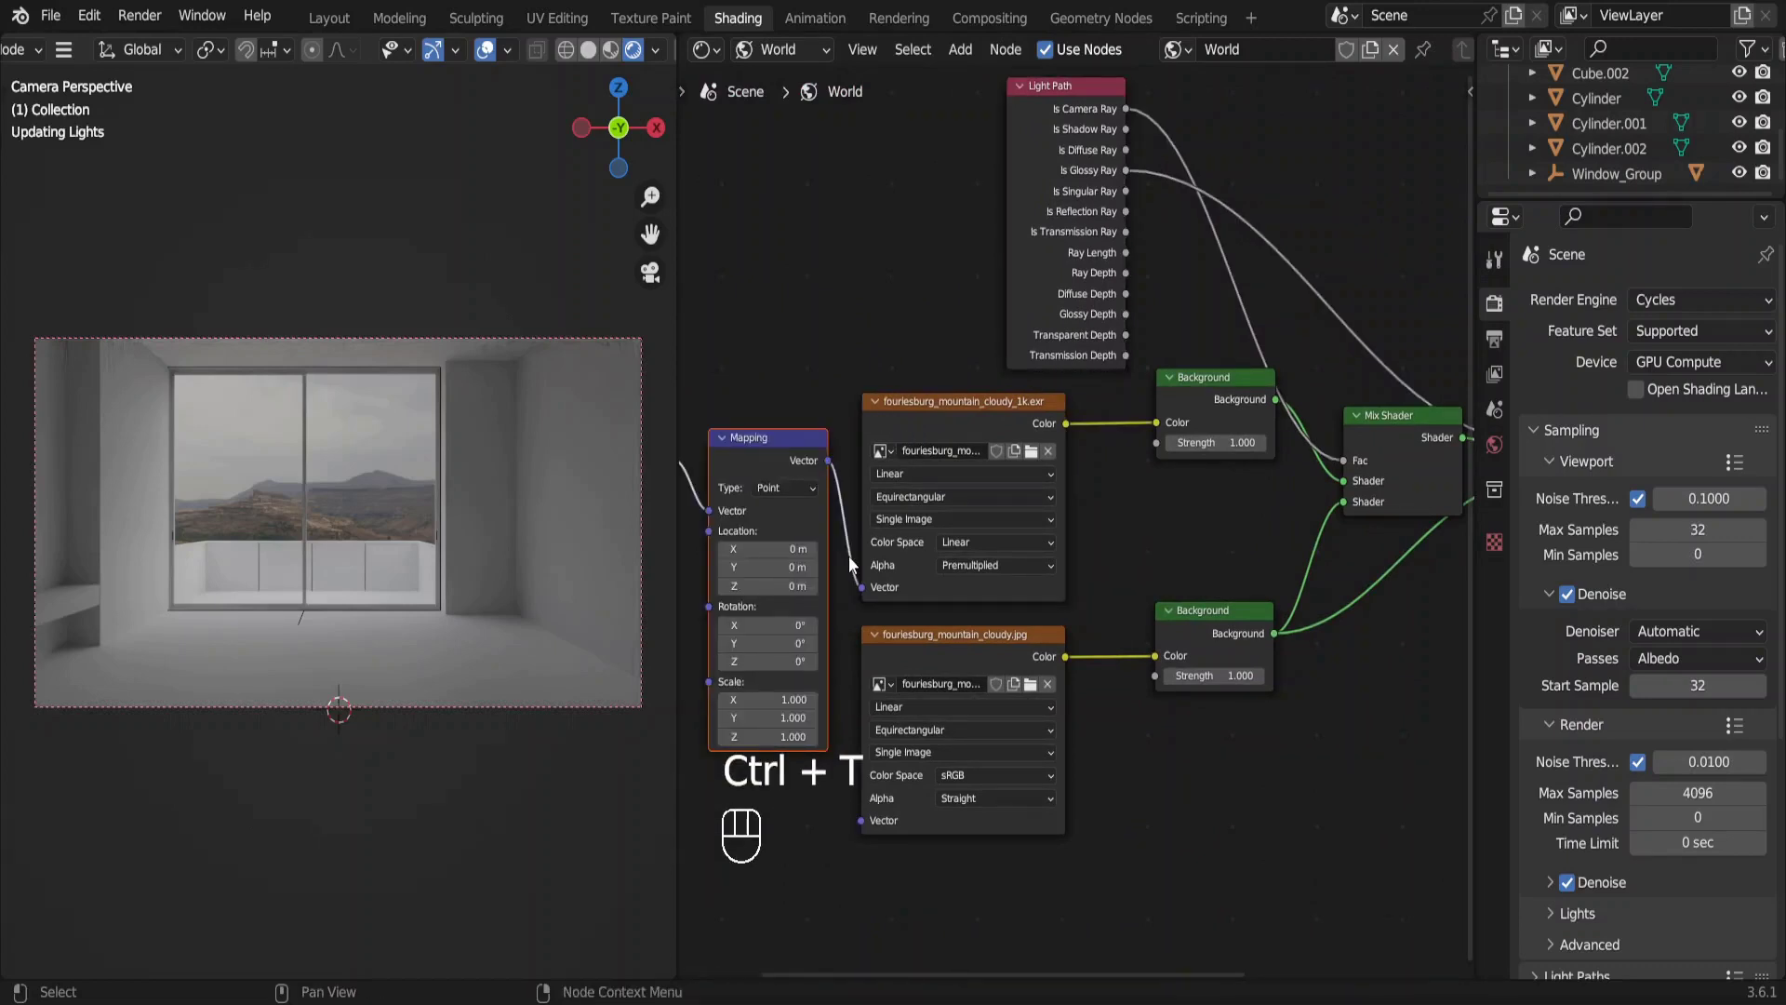
left_click_drag(828, 461, 860, 815)
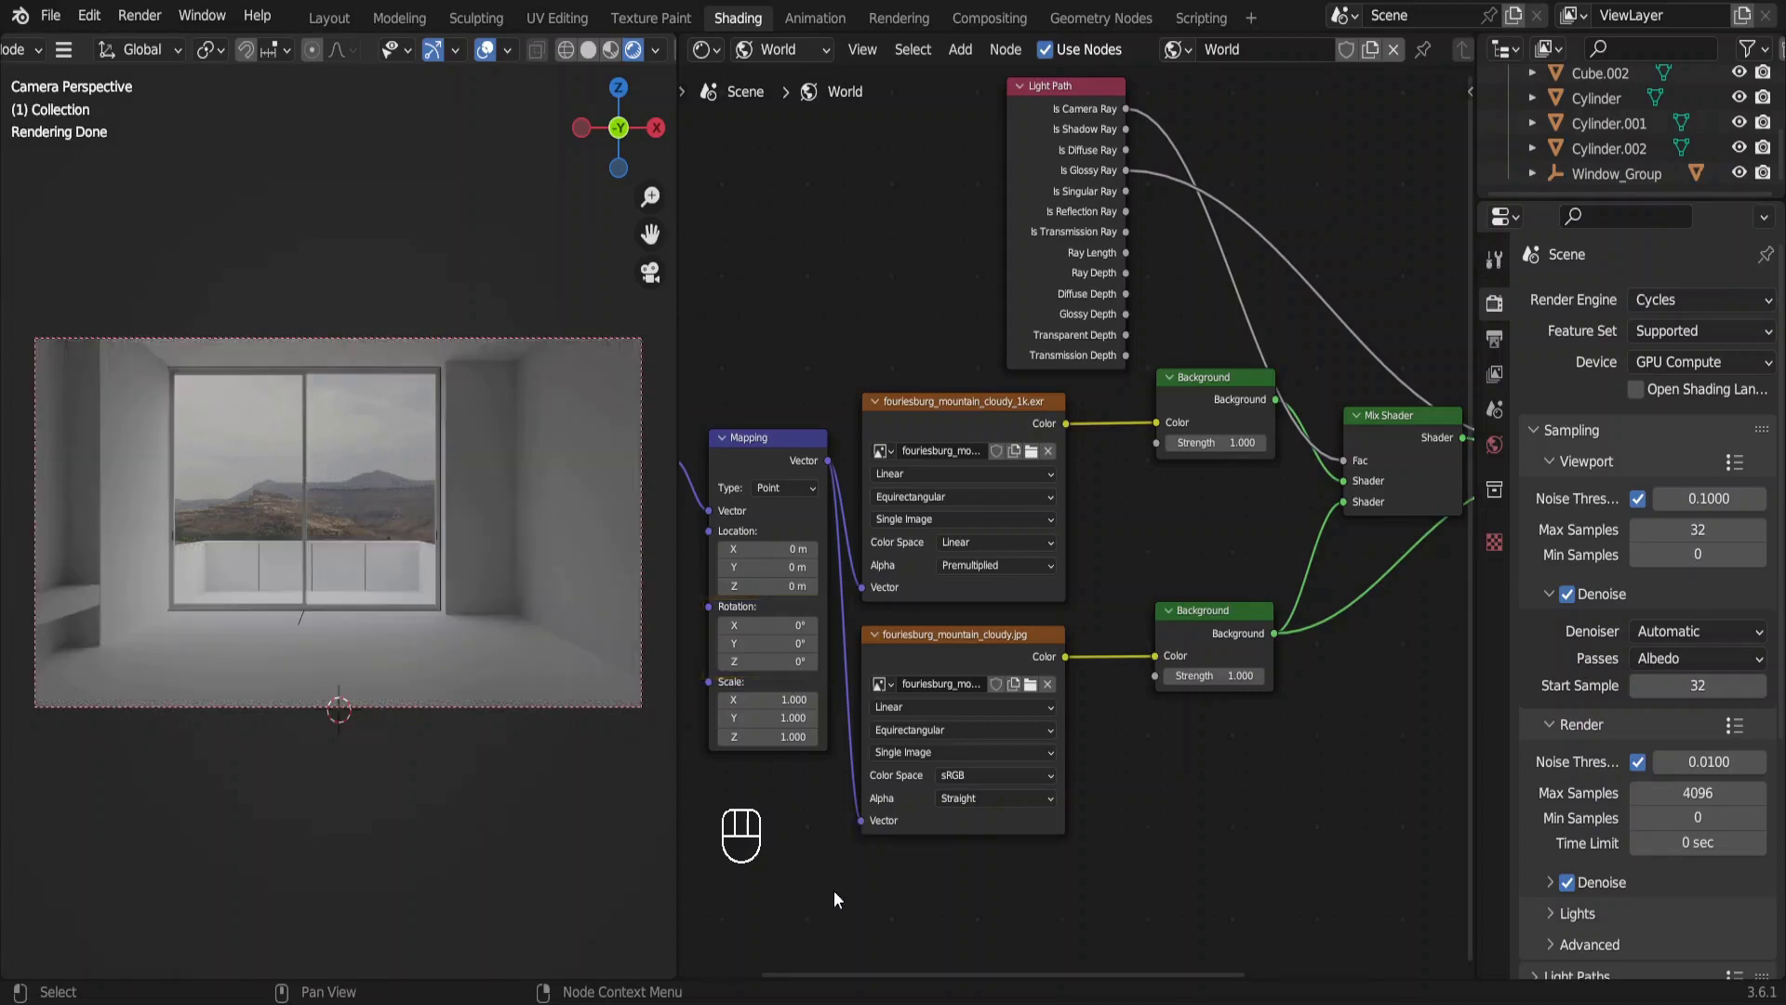
mouse_move(786, 661)
left_mouse_down()
mouse_move(856, 662)
mouse_move(776, 657)
left_mouse_up()
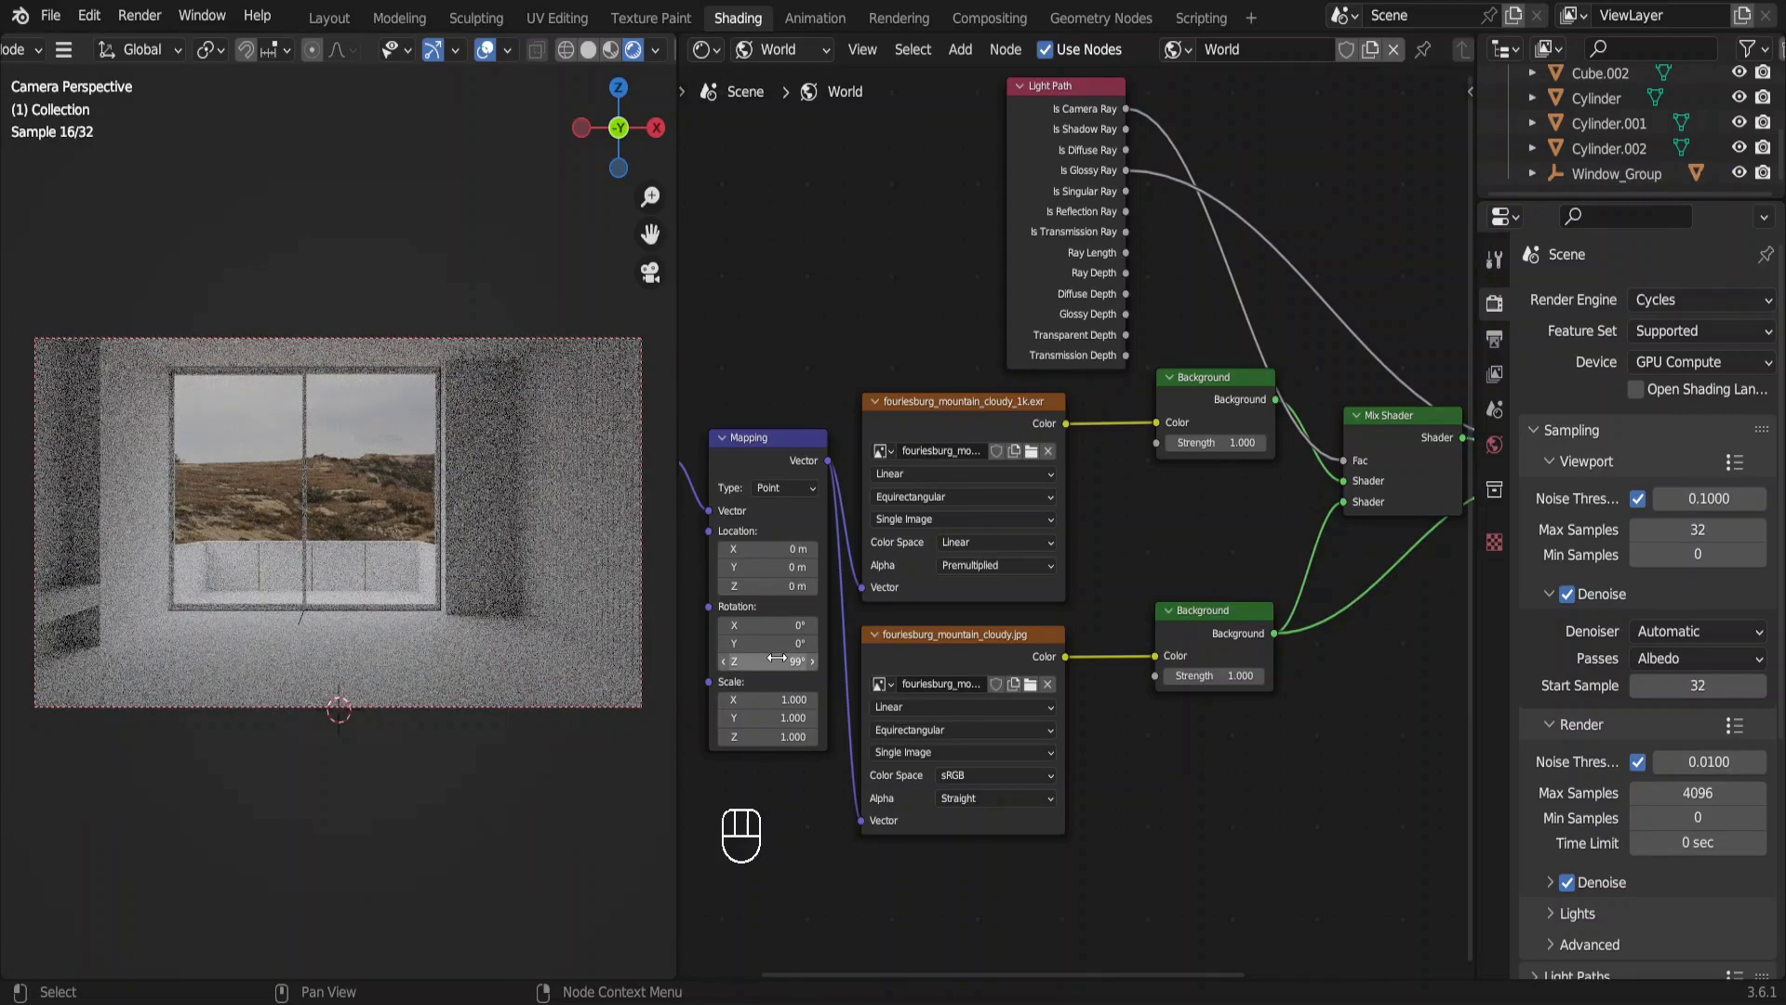
mouse_move(777, 657)
left_mouse_down()
mouse_move(837, 658)
mouse_move(806, 660)
left_mouse_up()
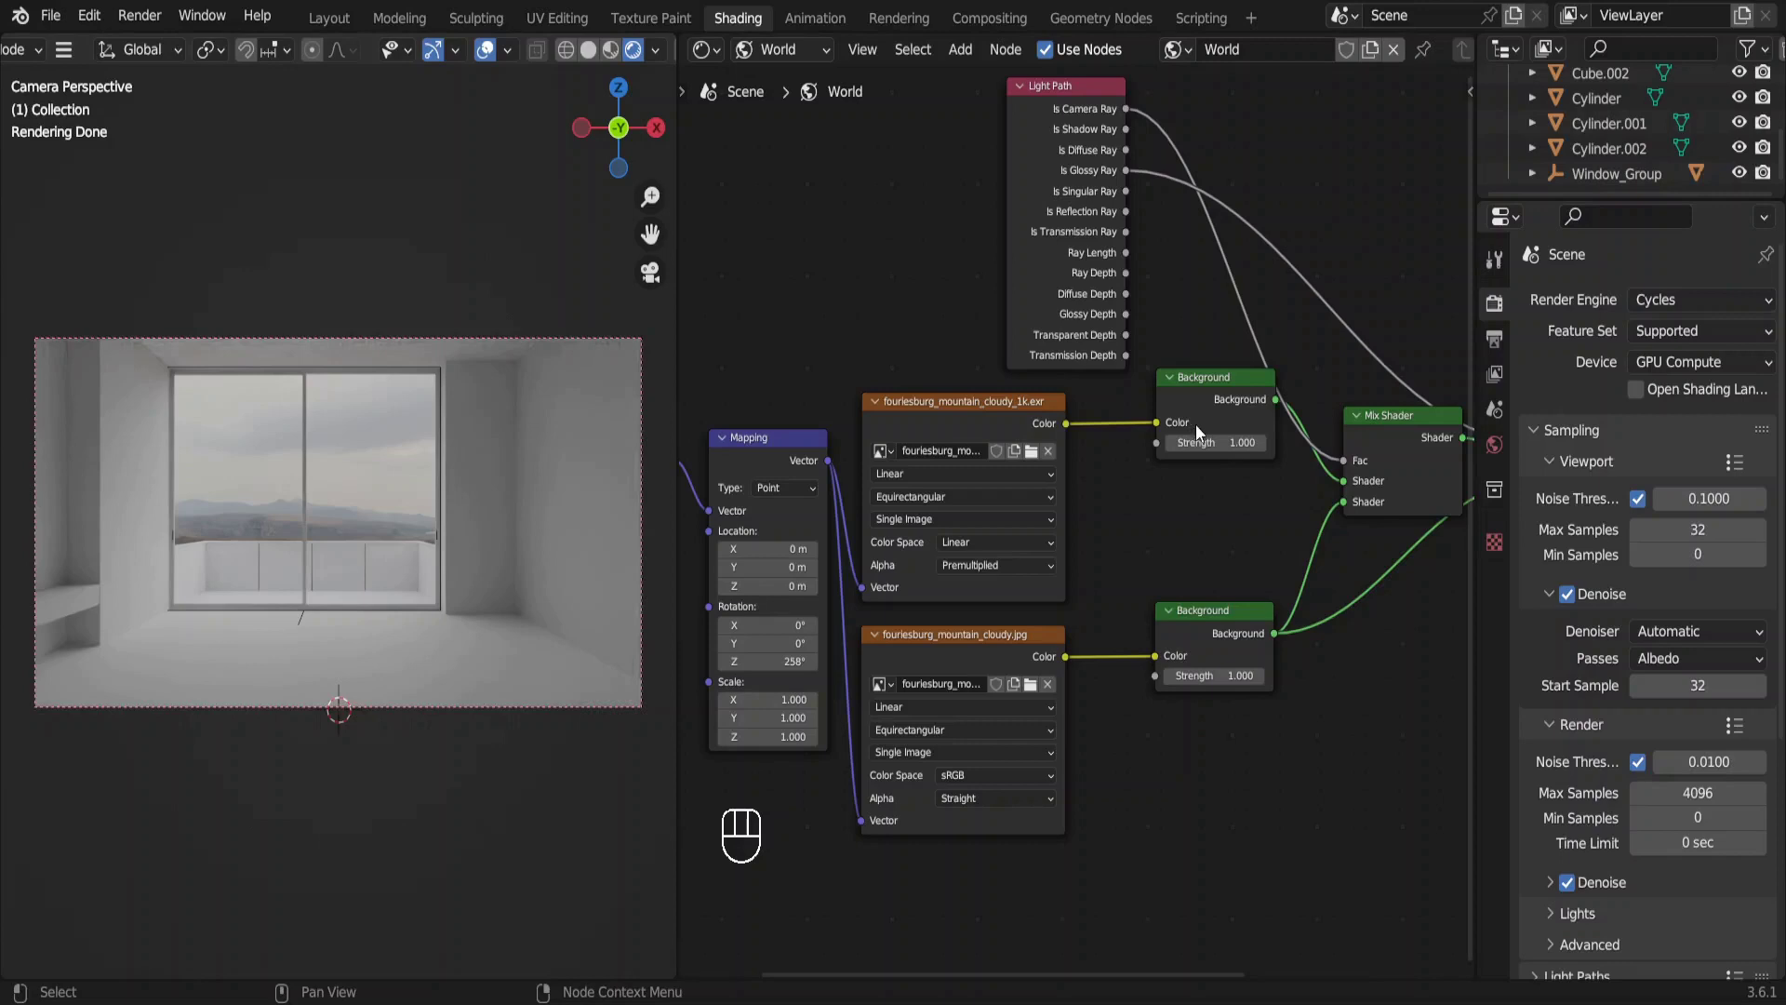
Set the exr Background node strength to 8 (after trying 10) and the jpg Background strength to 5.
left_click(1219, 443)
type("10")
key("Return")
left_click(1216, 682)
type("5")
key("Return")
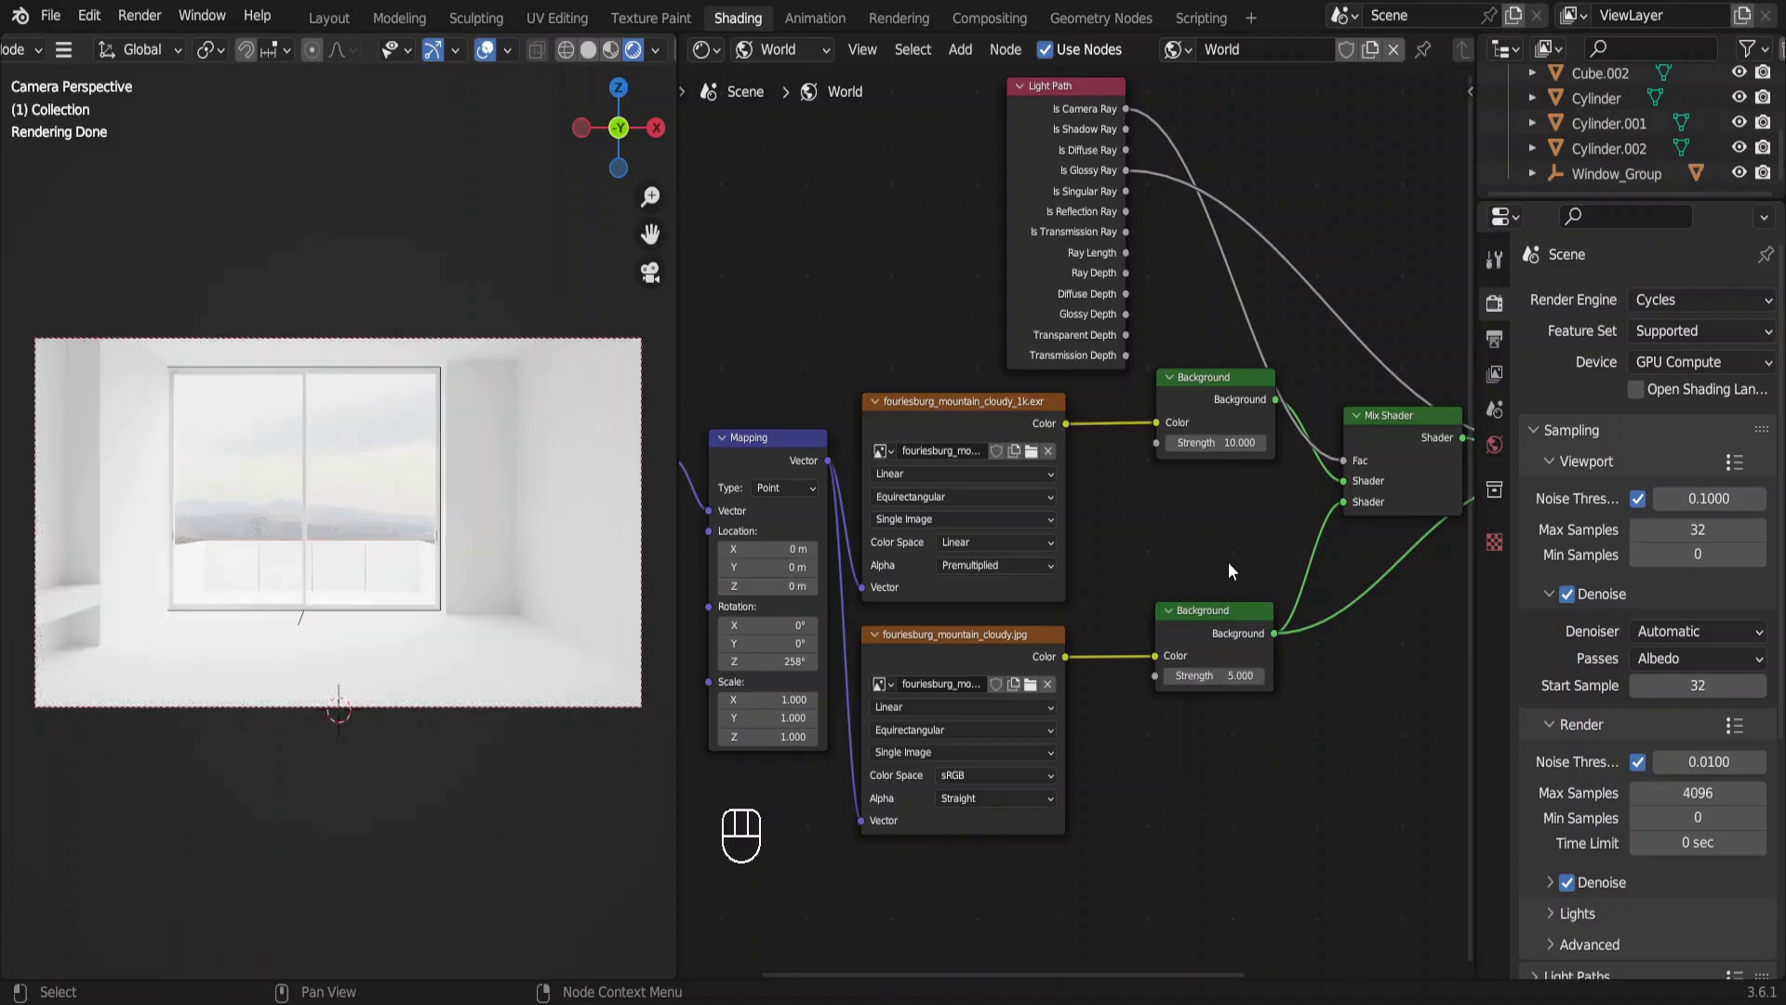
left_click(1223, 444)
type("8")
key("Return")
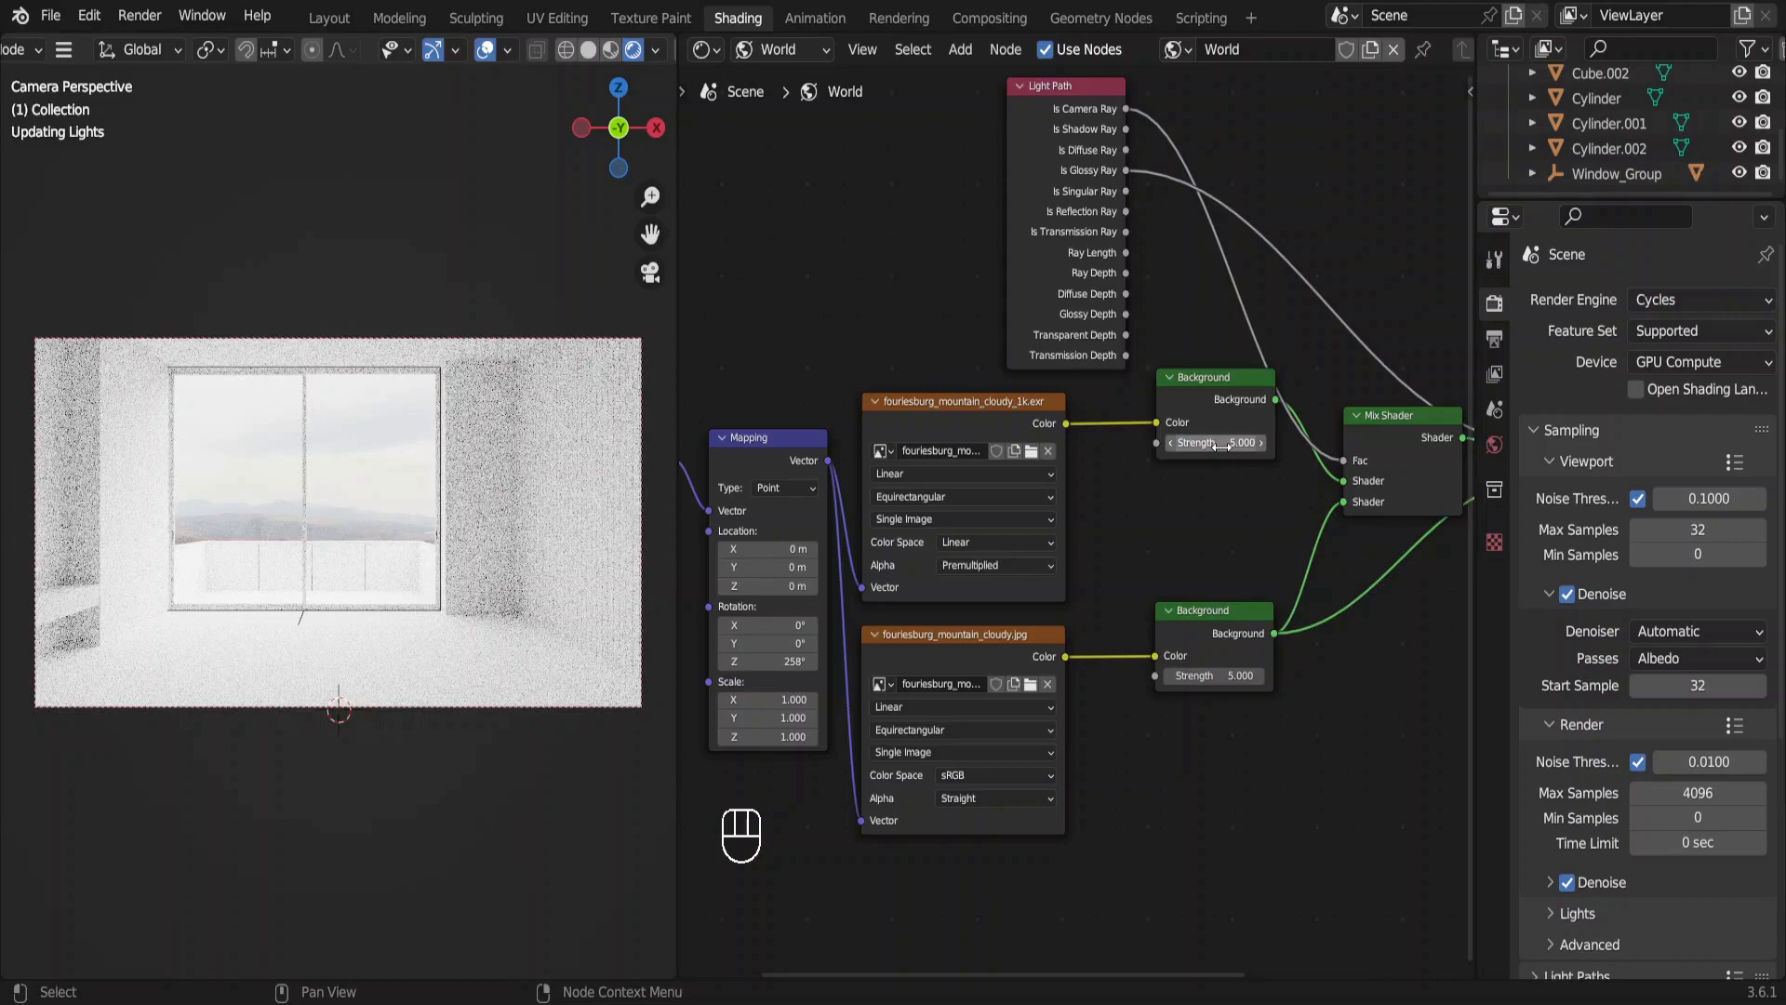